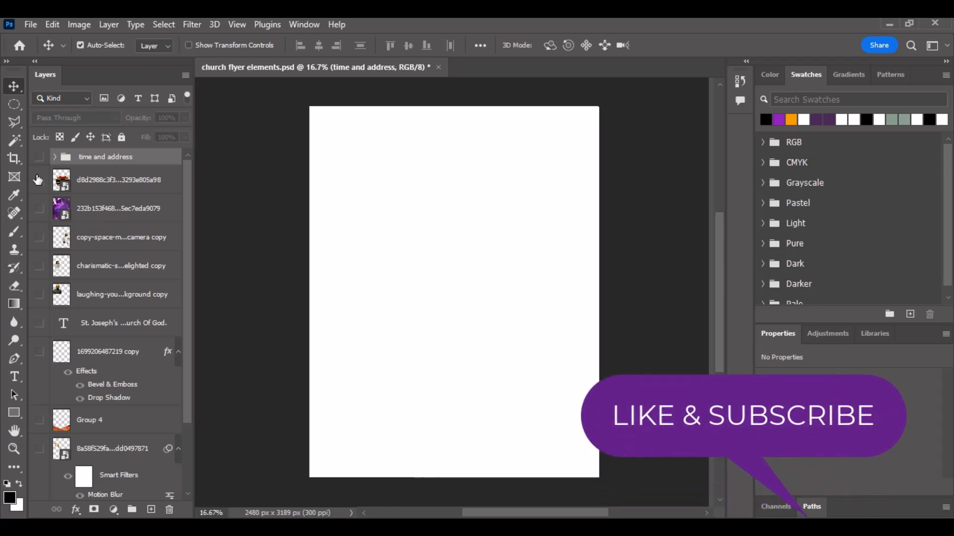
# Step: Check the time and address group, then show the layers from the shield badge down to the motion-blurred one
pyautogui.click(39, 157)
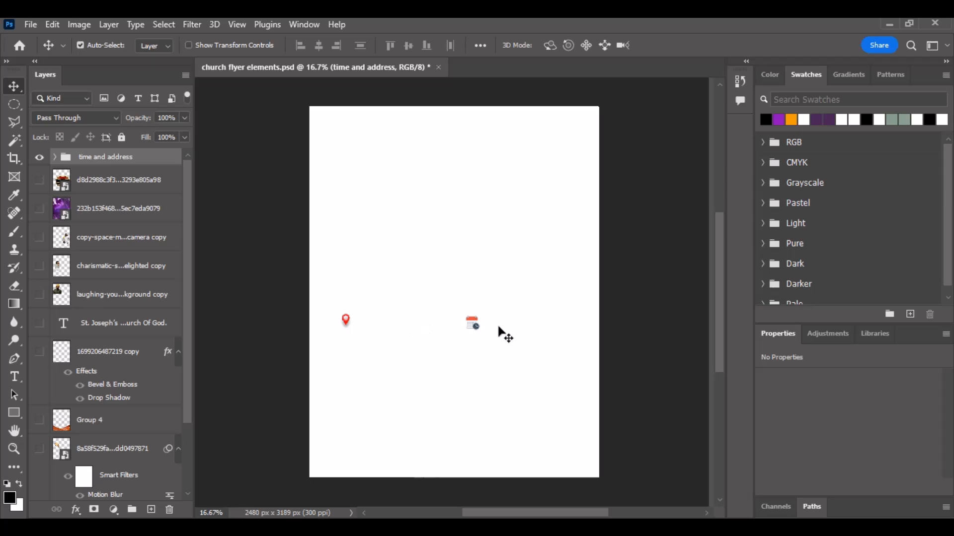
pyautogui.click(39, 158)
pyautogui.click(38, 180)
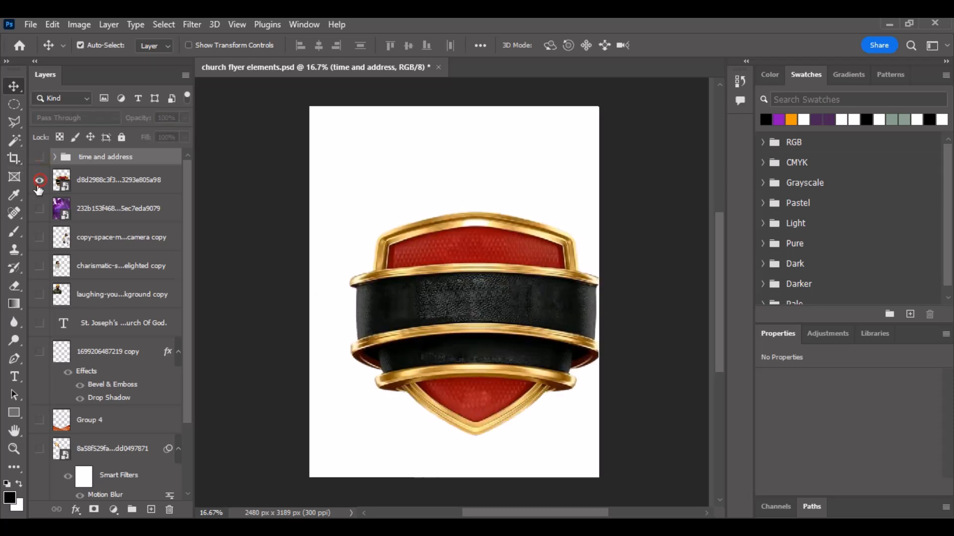
pyautogui.click(39, 209)
pyautogui.click(39, 237)
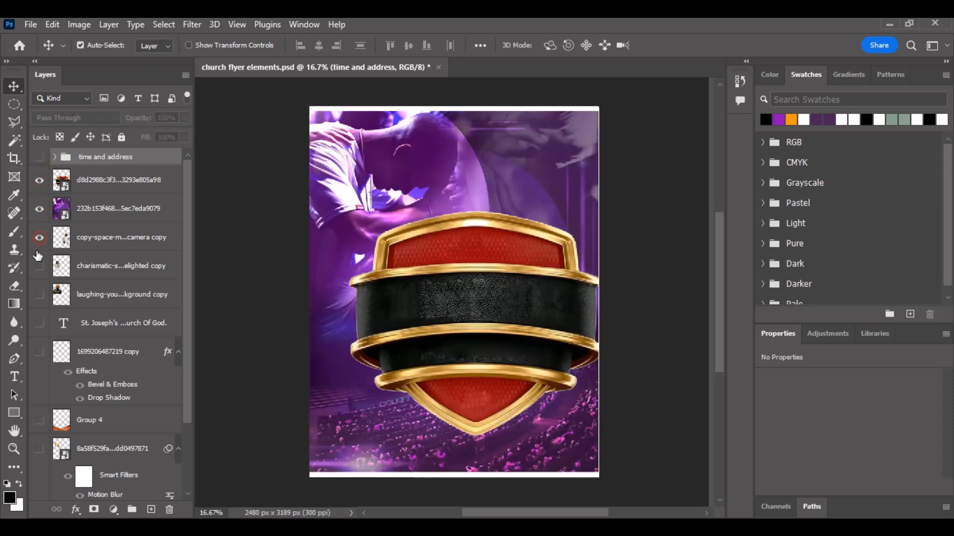
pyautogui.click(39, 266)
pyautogui.click(40, 295)
pyautogui.click(40, 350)
pyautogui.click(37, 423)
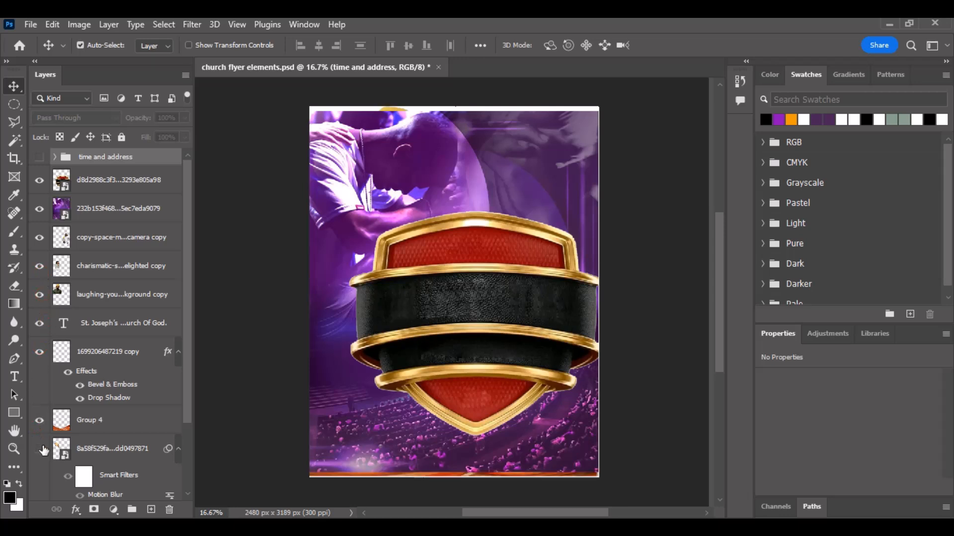
pyautogui.click(42, 449)
# Step: Hide the layers beneath the purple worship image, keeping only it, the shield badge and the white Background visible
pyautogui.click(39, 449)
pyautogui.click(39, 420)
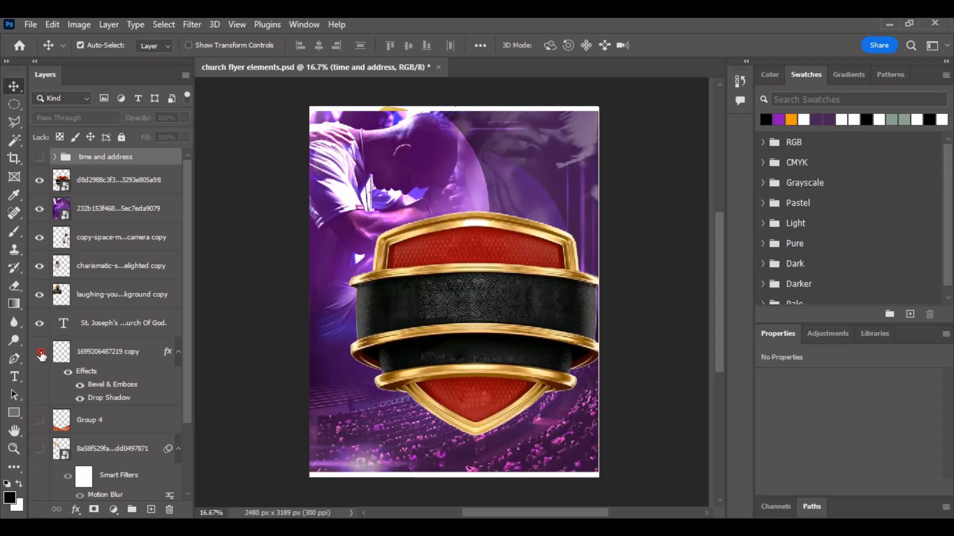
pyautogui.moveTo(41, 354); pyautogui.dragTo(41, 267)
# Step: Create a new 210 x 270 mm portrait document at 300 pixels/inch, in RGB Color with a white background
pyautogui.click(28, 26)
pyautogui.click(47, 43)
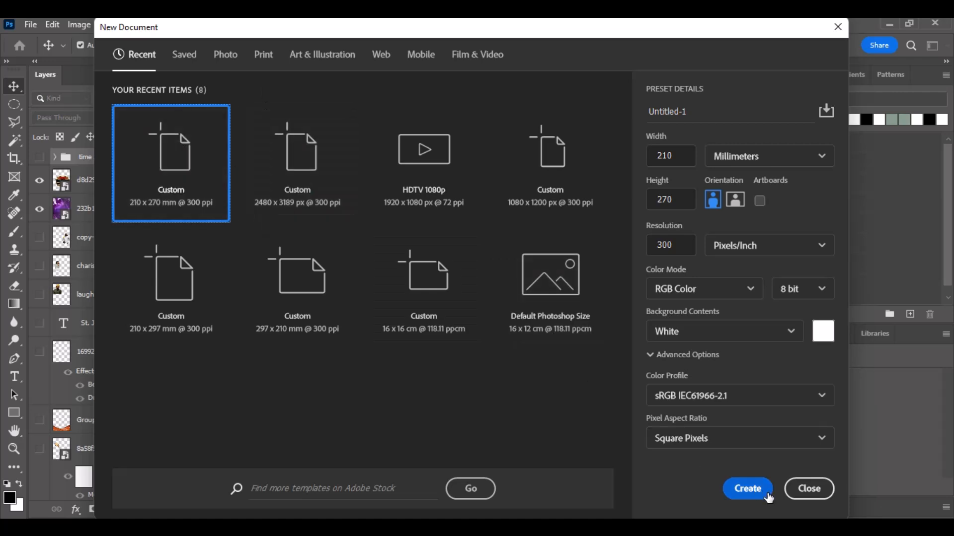
pyautogui.click(748, 489)
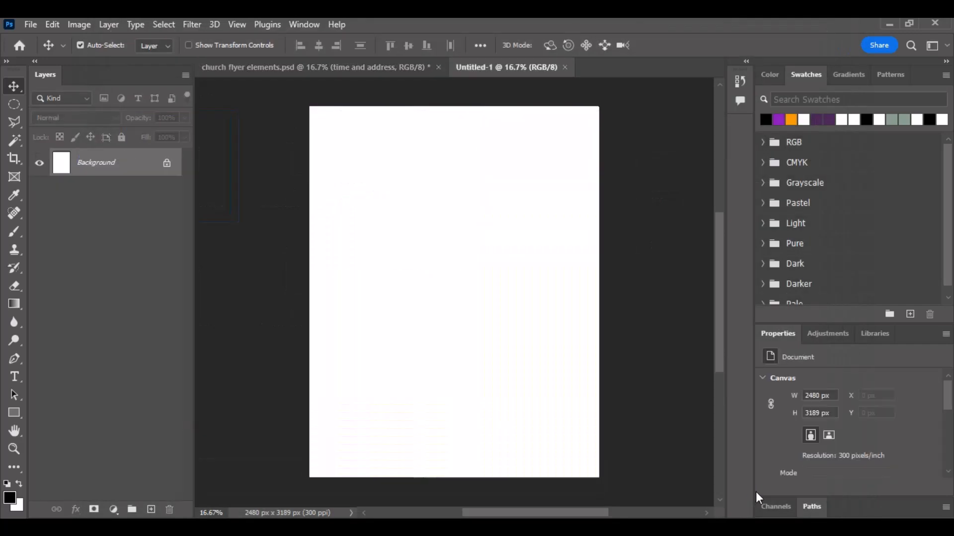
# Step: Copy the purple worship image from church flyer elements.psd into the new document, aligned to the canvas's upper edge
pyautogui.click(356, 68)
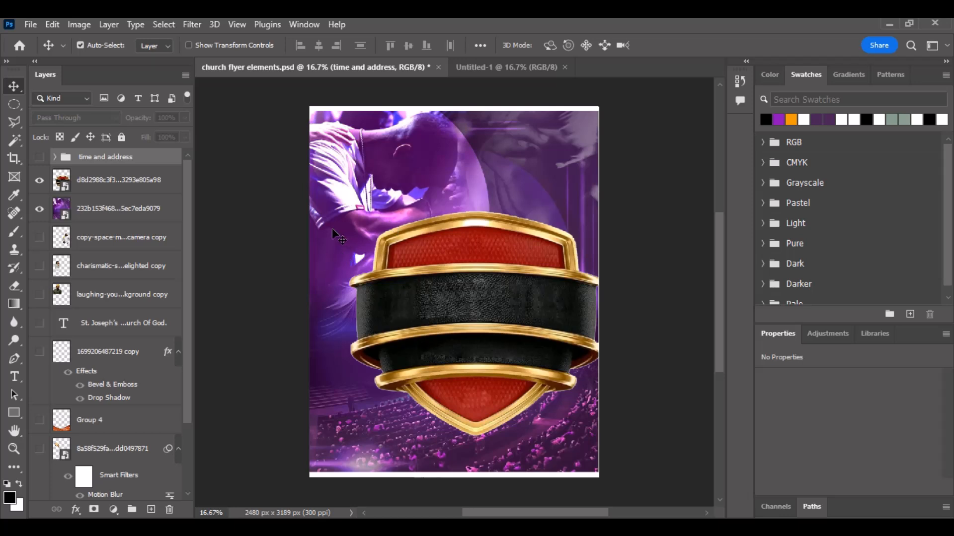
pyautogui.moveTo(332, 228); pyautogui.dragTo(472, 74)
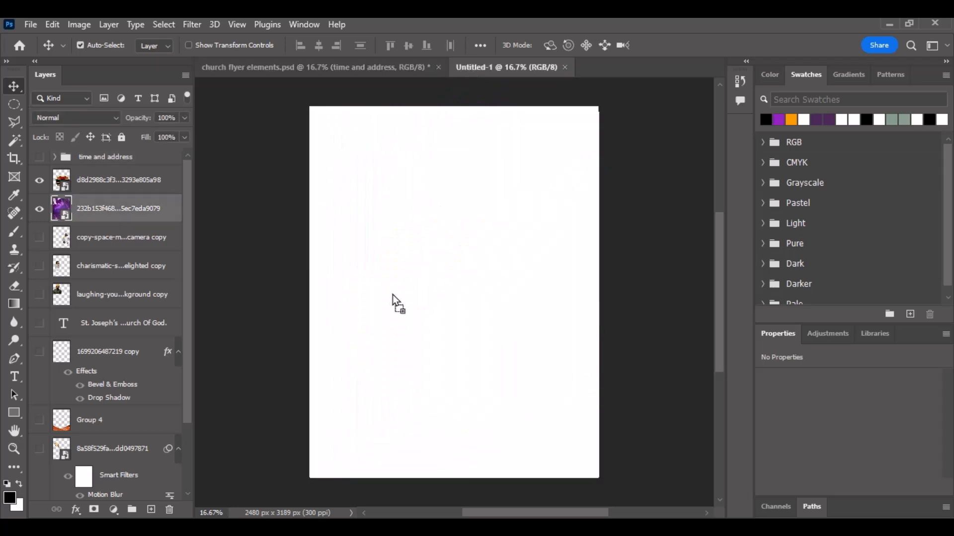
pyautogui.moveTo(392, 294); pyautogui.dragTo(461, 264)
pyautogui.press('ctrl')
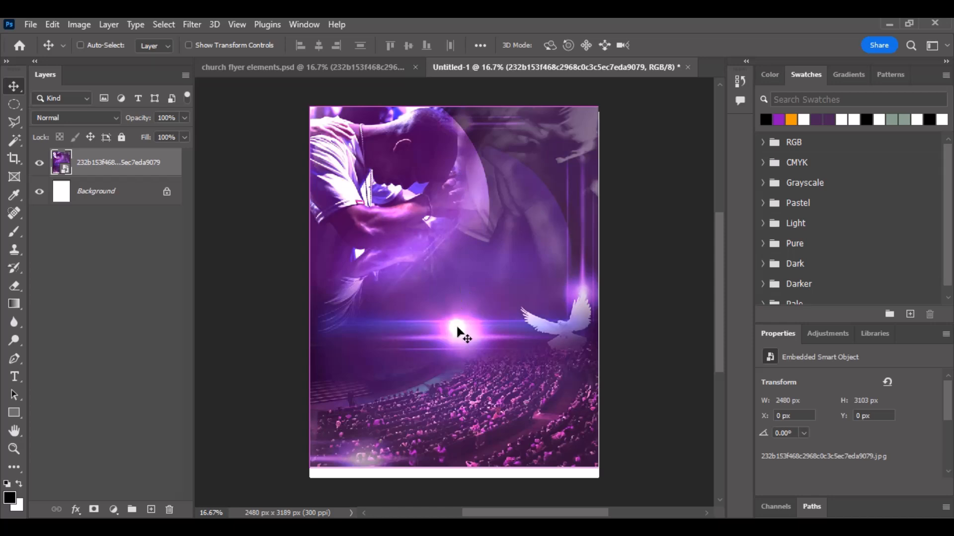
# Step: Enlarge the purple worship image to about 2548 x 3189 px so it fills the canvas, and lock its layer
pyautogui.hotkey('ctrl', 't')
pyautogui.moveTo(459, 461); pyautogui.dragTo(465, 476)
pyautogui.press('Return')
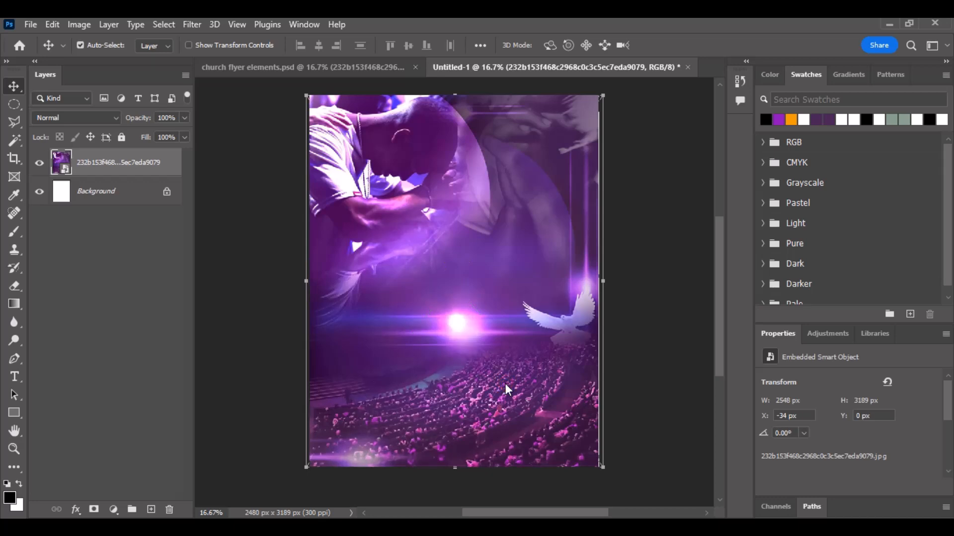
pyautogui.click(122, 138)
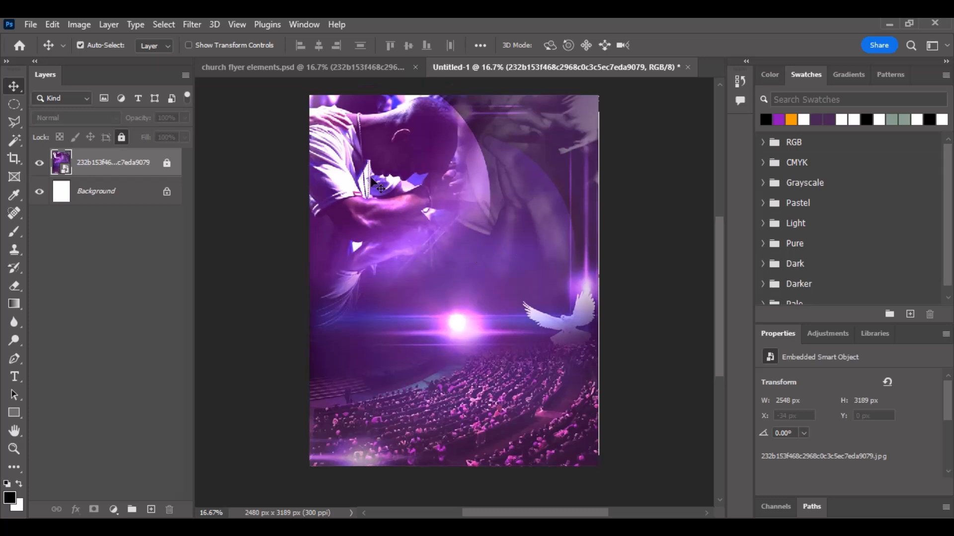
# Step: Copy the red and black shield badge from church flyer elements.psd into the new document, centred horizontally on the canvas
pyautogui.click(346, 72)
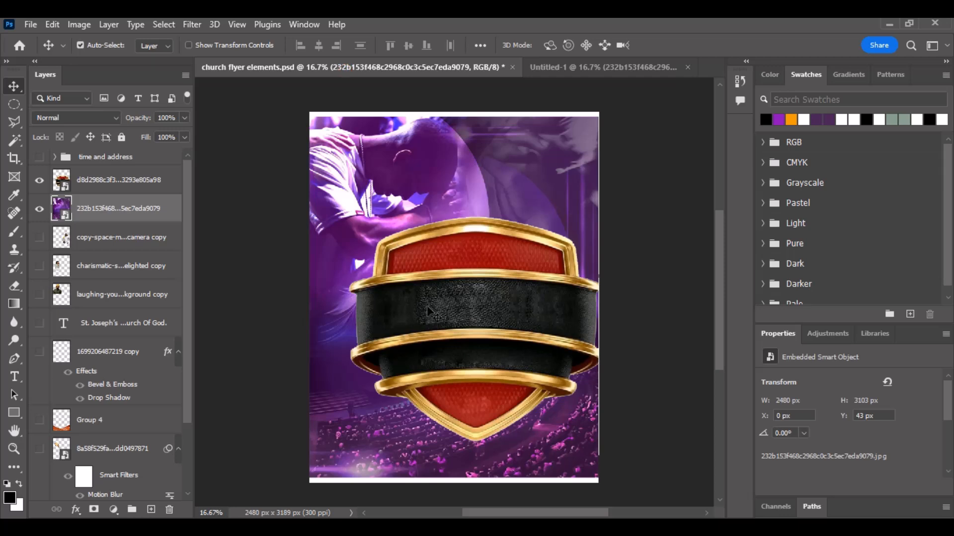
pyautogui.moveTo(460, 312); pyautogui.dragTo(610, 67)
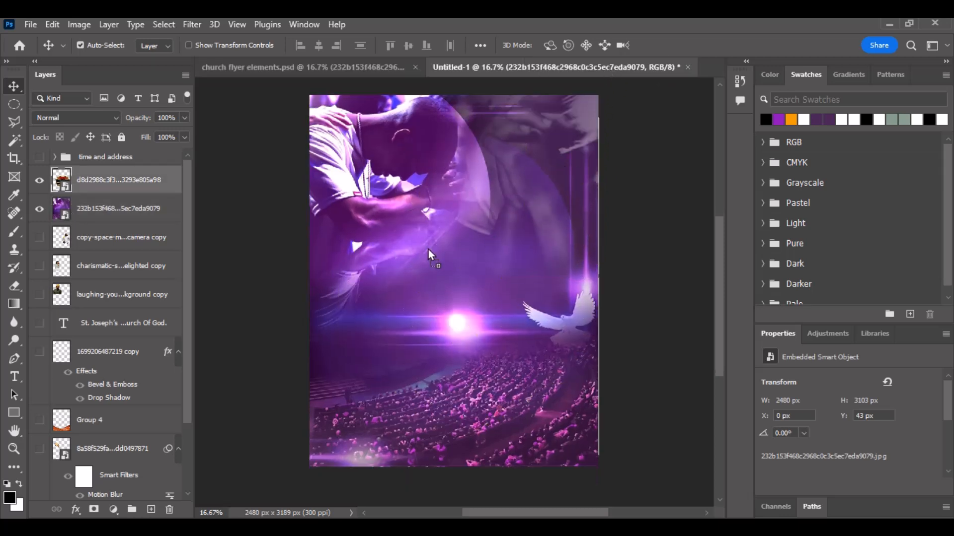
pyautogui.moveTo(428, 250); pyautogui.dragTo(464, 256)
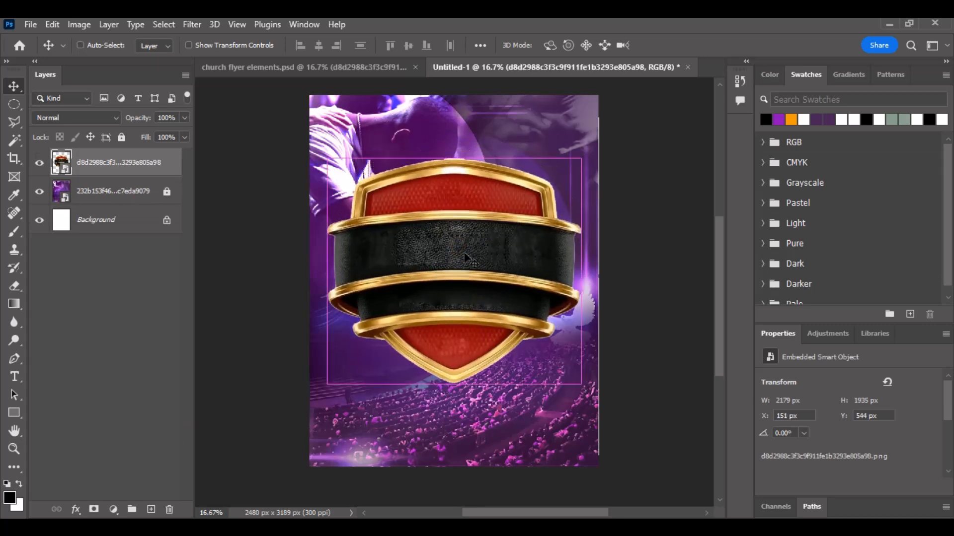
# Step: Scale the shield badge down to about 70% and shift it slightly lower on the canvas
pyautogui.hotkey('ctrl', 't')
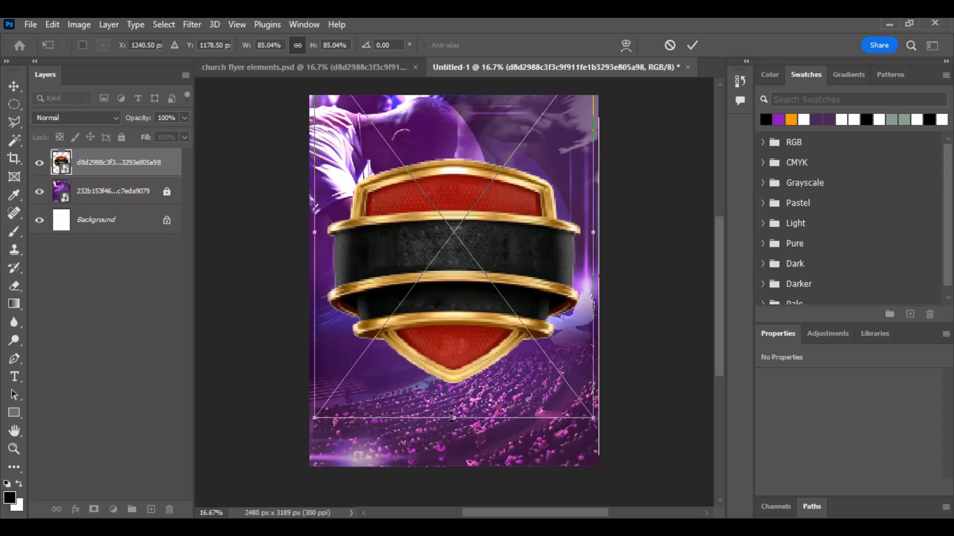
pyautogui.moveTo(453, 419); pyautogui.dragTo(453, 389)
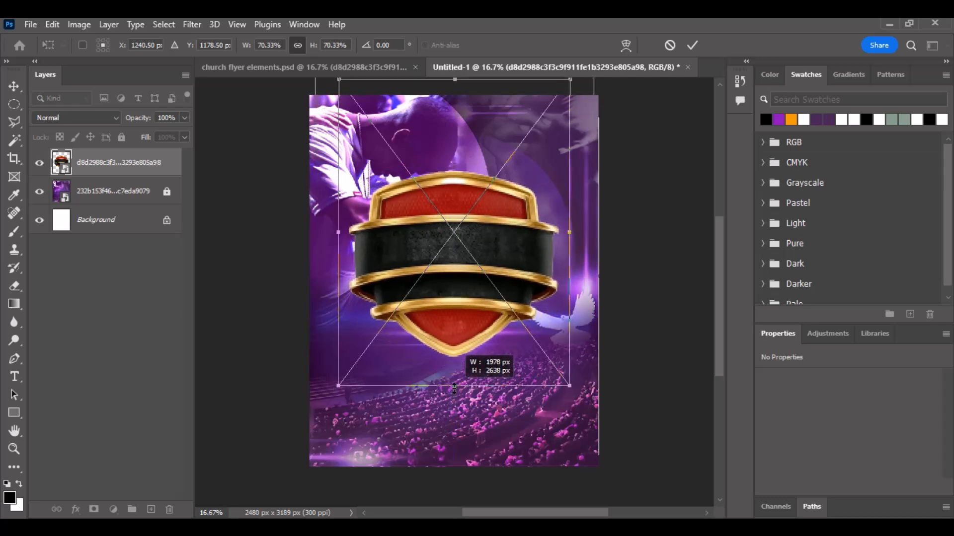
pyautogui.moveTo(445, 326); pyautogui.dragTo(446, 329)
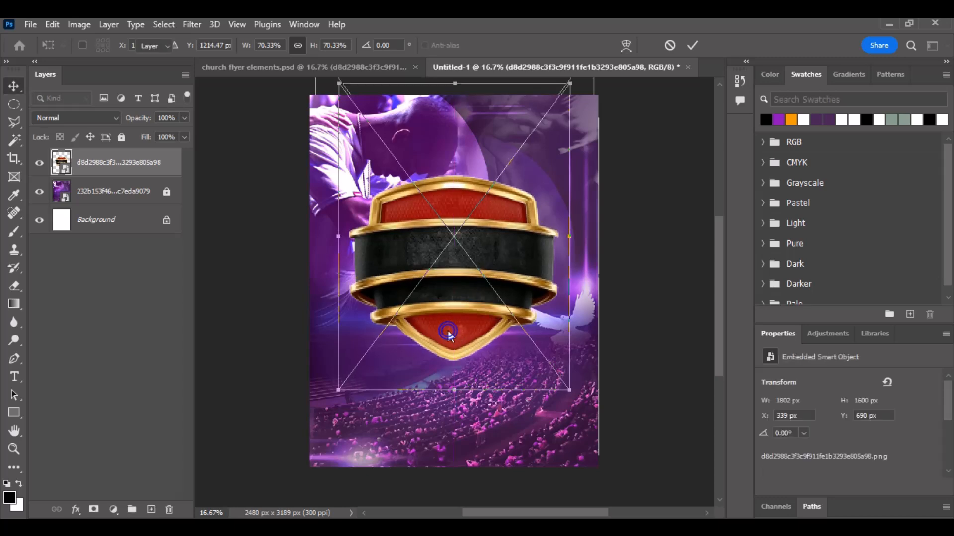
pyautogui.press('Return')
pyautogui.scroll(1, 552, 261)
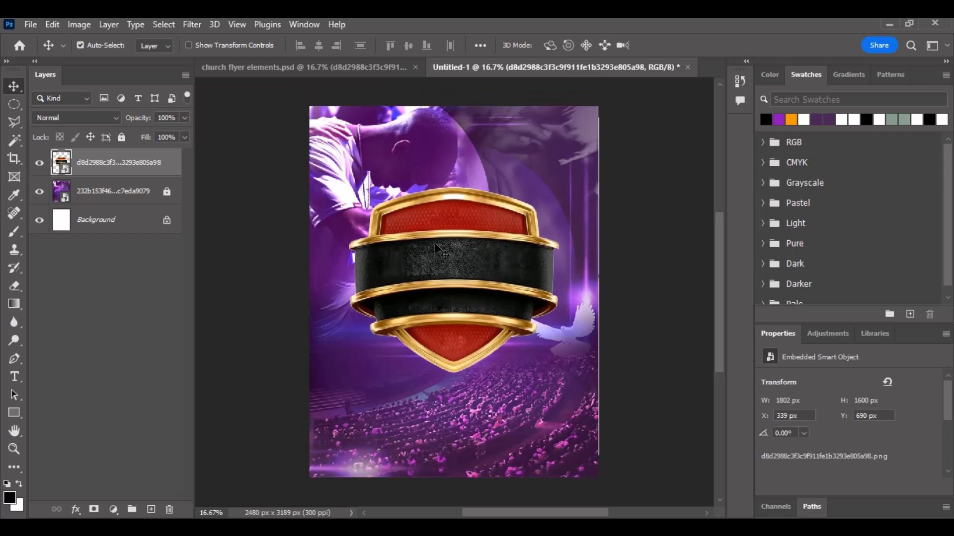
# Step: In church flyer elements.psd, hide the badge and purple image, and show only the man-with-camera and laughing-man cutouts
pyautogui.click(371, 73)
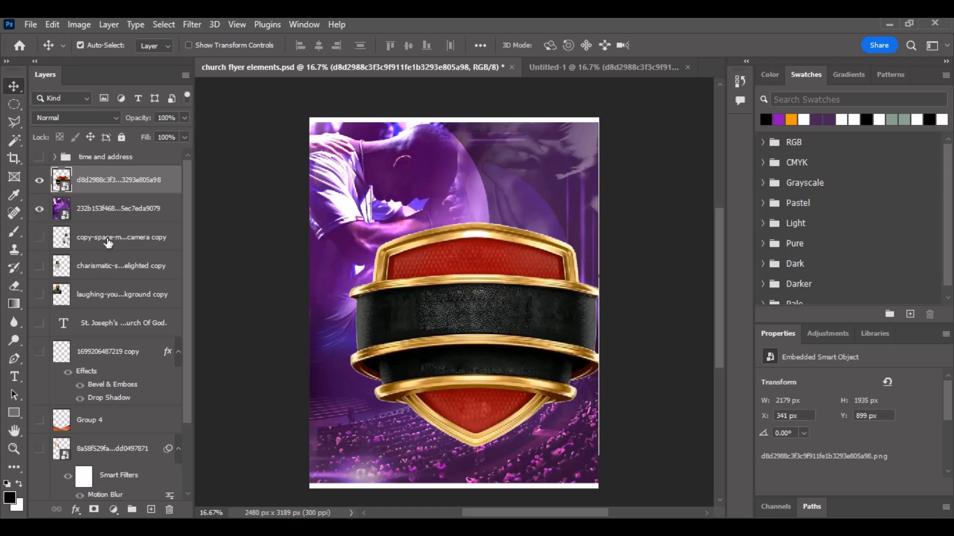
pyautogui.click(41, 210)
pyautogui.click(38, 181)
pyautogui.click(39, 237)
pyautogui.click(39, 261)
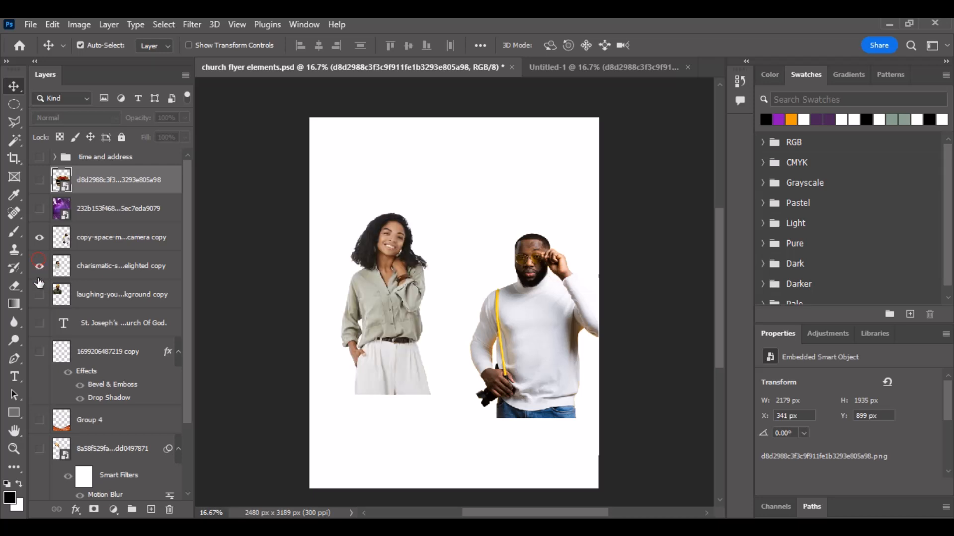
pyautogui.click(39, 295)
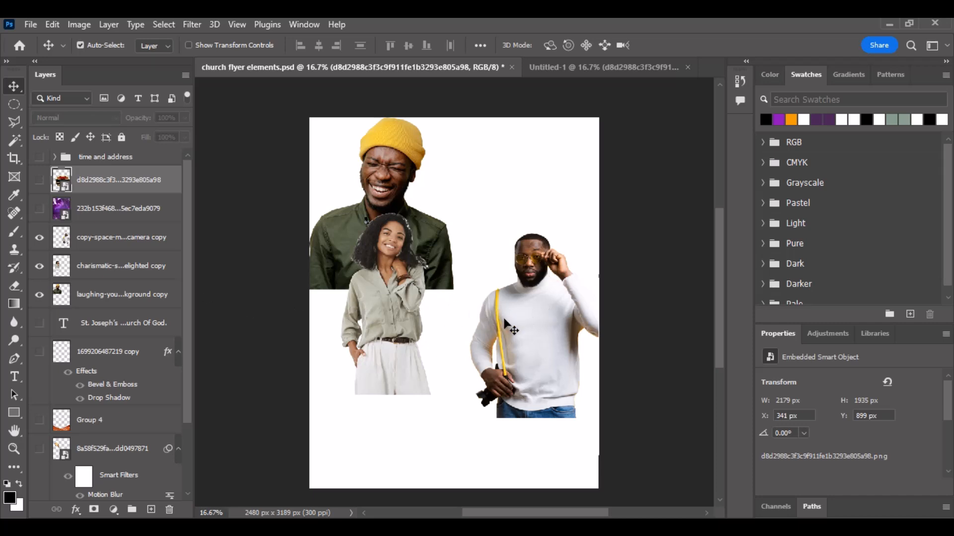
pyautogui.click(38, 267)
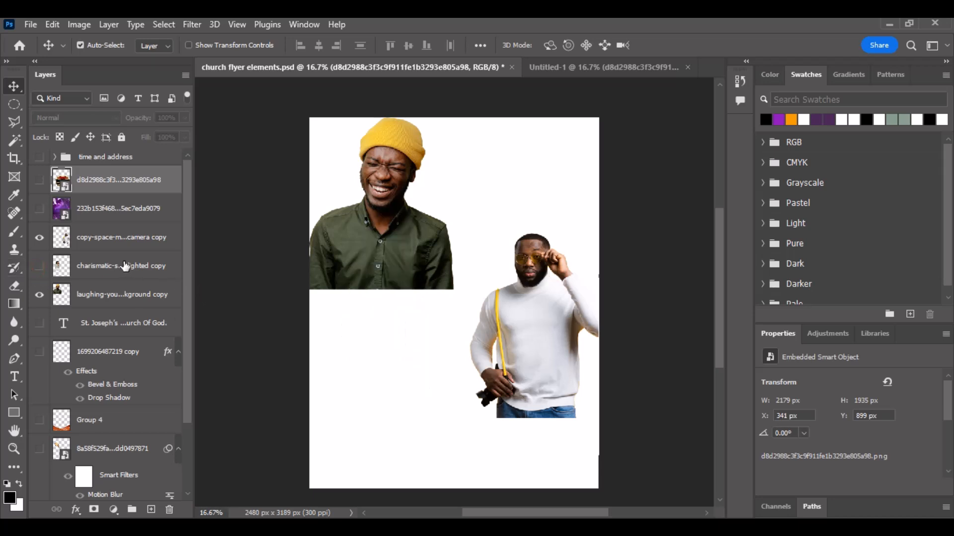
# Step: Show the portrait cutout of the man in the dark suit, just above the Background layer
pyautogui.scroll(-2, 99, 387)
pyautogui.scroll(-1, 99, 396)
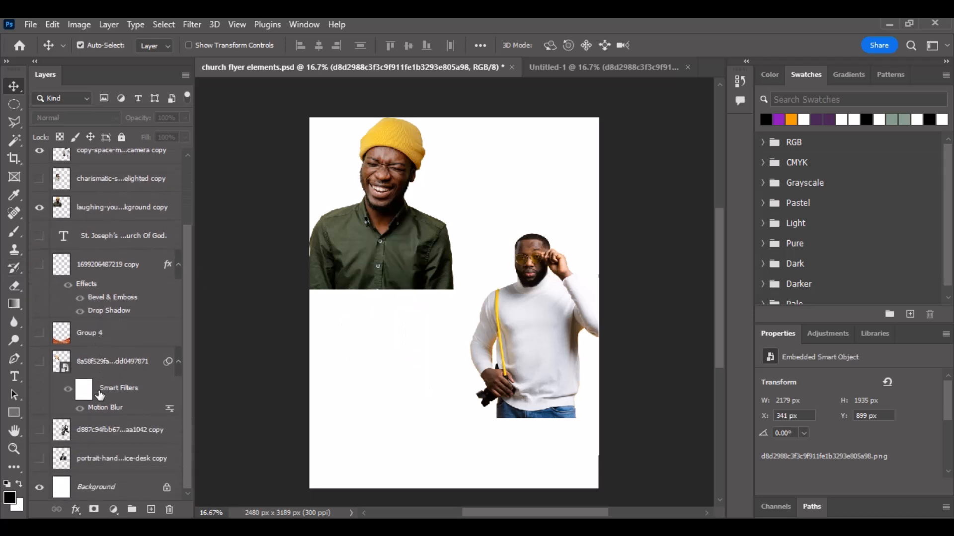
pyautogui.click(39, 459)
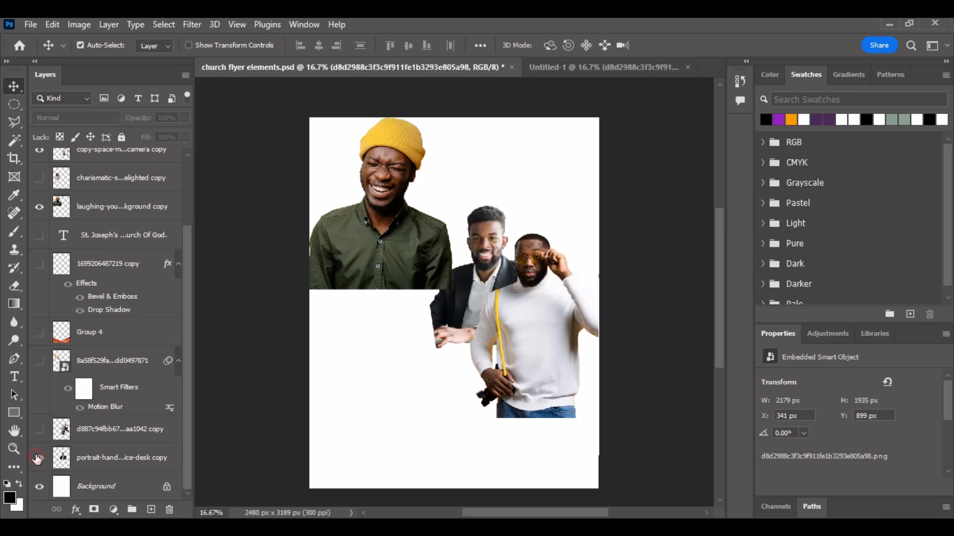
pyautogui.scroll(2, 497, 298)
# Step: Copy the man in the white sweater into the new document, placing him over the badge's lower half and nudging the badge up
pyautogui.moveTo(550, 390); pyautogui.dragTo(544, 232)
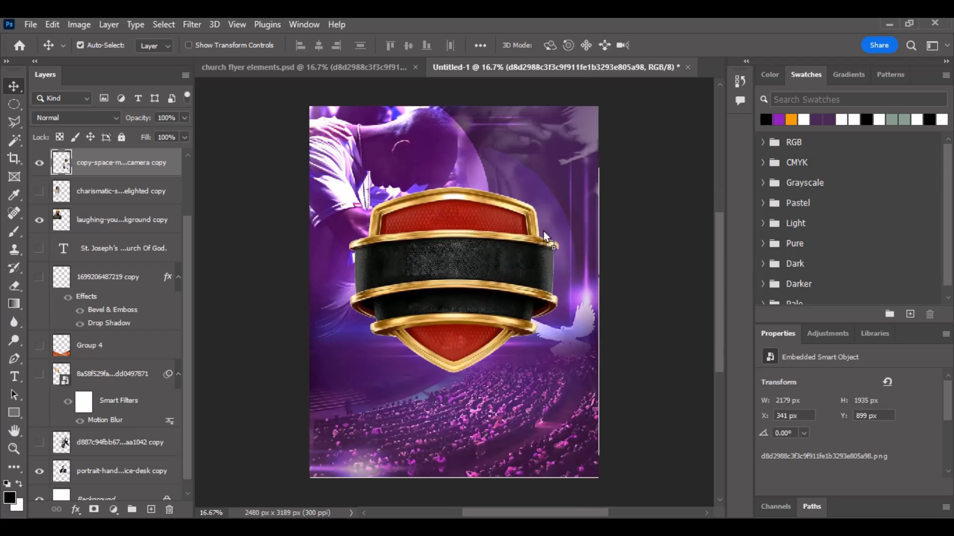
pyautogui.moveTo(444, 371); pyautogui.dragTo(450, 348)
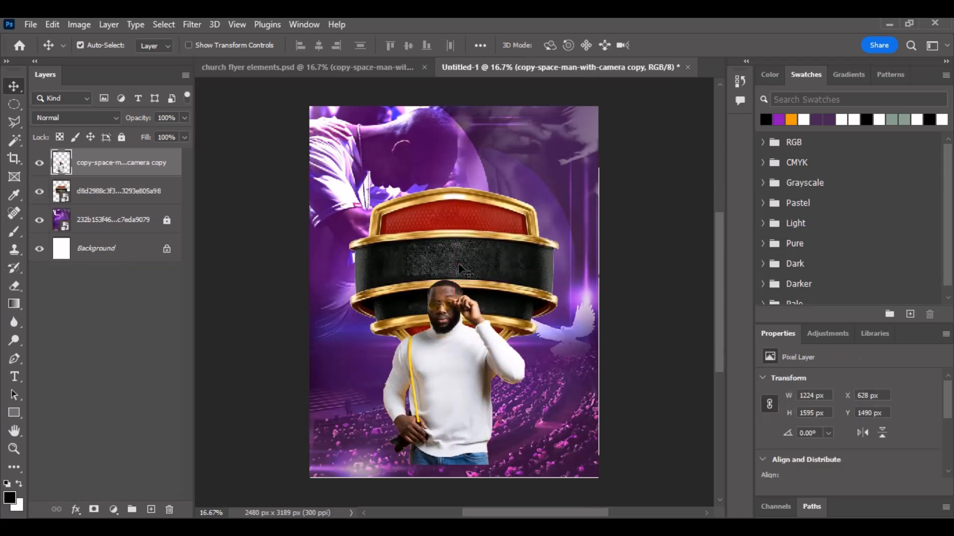
pyautogui.moveTo(462, 267); pyautogui.dragTo(461, 255)
pyautogui.moveTo(460, 331); pyautogui.dragTo(466, 335)
# Step: Scale the man in the white sweater down to about 80%, roughly 976 x 1271 px
pyautogui.hotkey('ctrl', 't')
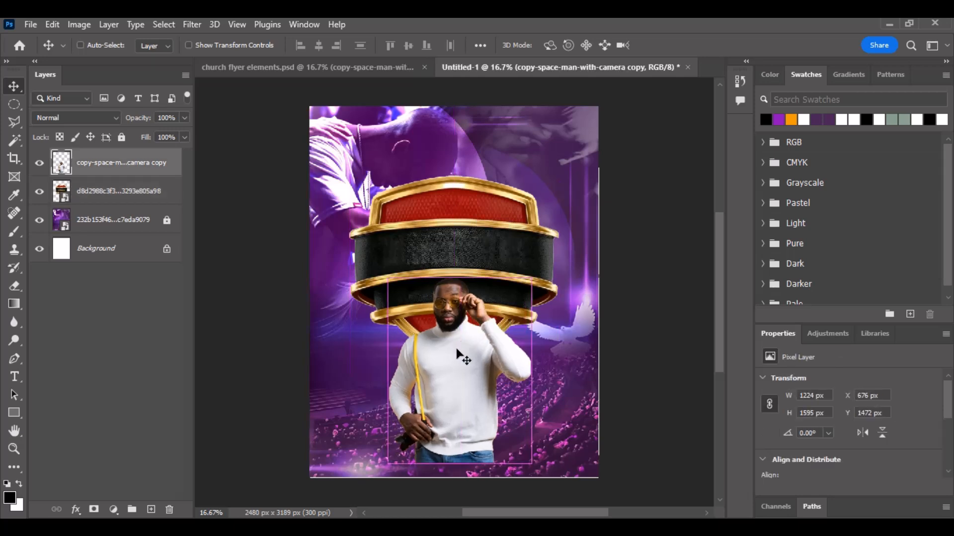
pyautogui.moveTo(462, 464); pyautogui.dragTo(465, 426)
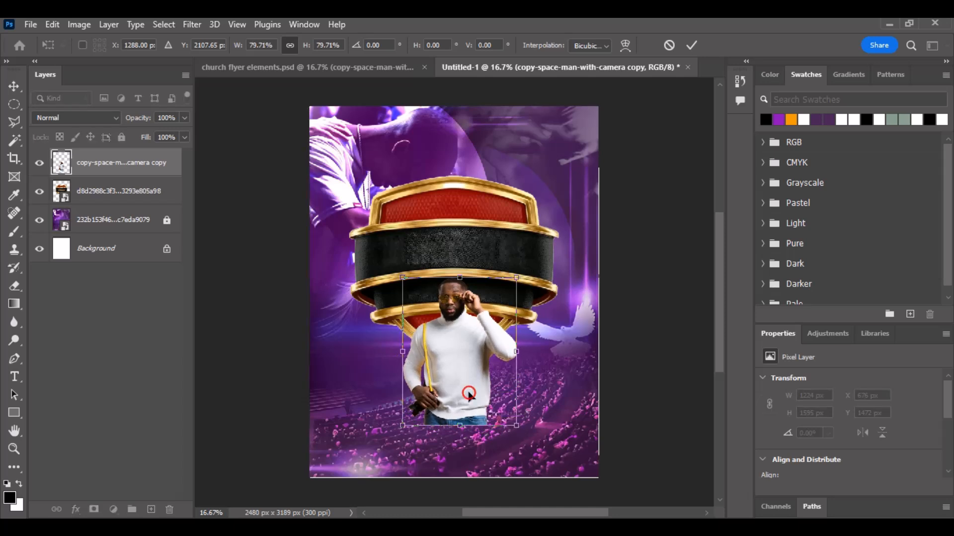
pyautogui.press('Return')
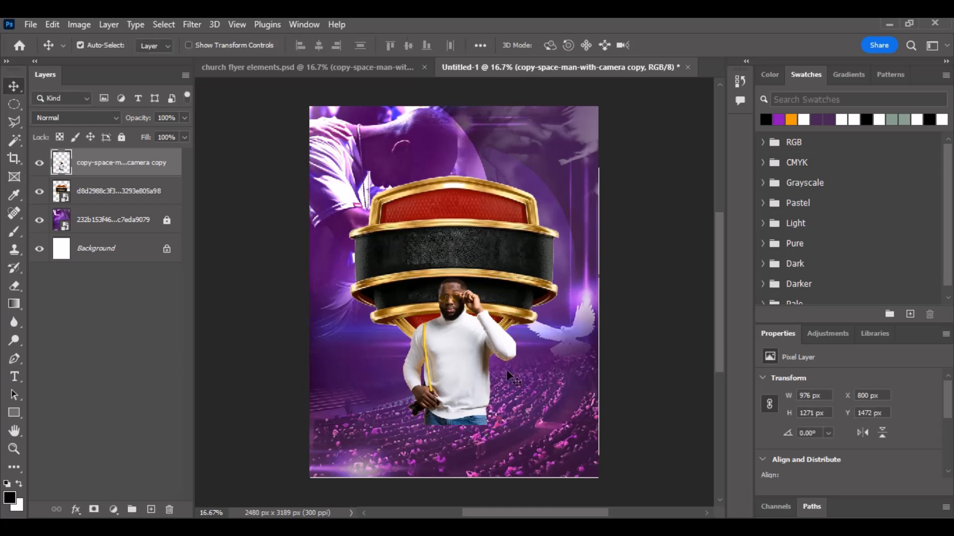
# Step: Apply a Brightness/Contrast adjustment to the man in the white sweater, raising contrast above 22 and brightness slightly
pyautogui.click(79, 25)
pyautogui.moveTo(99, 60)
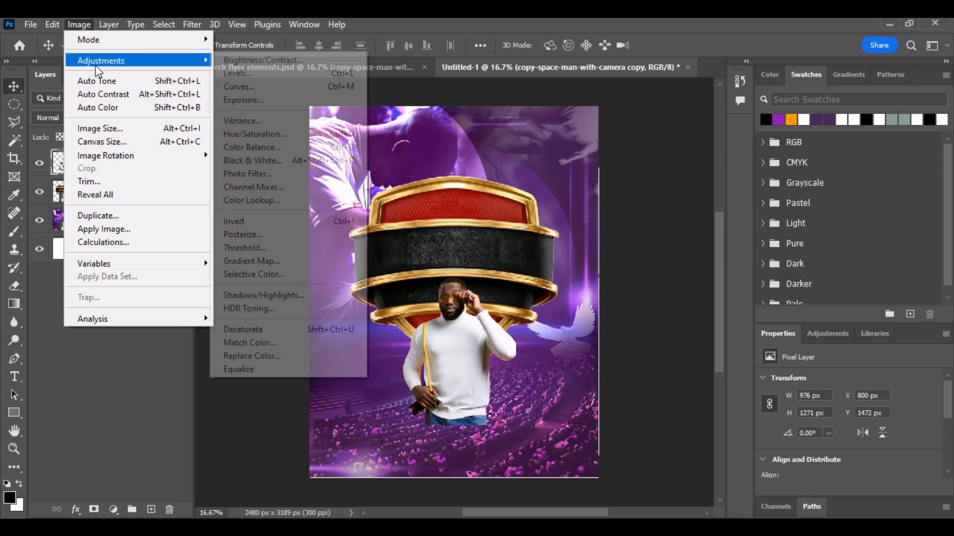
pyautogui.click(278, 61)
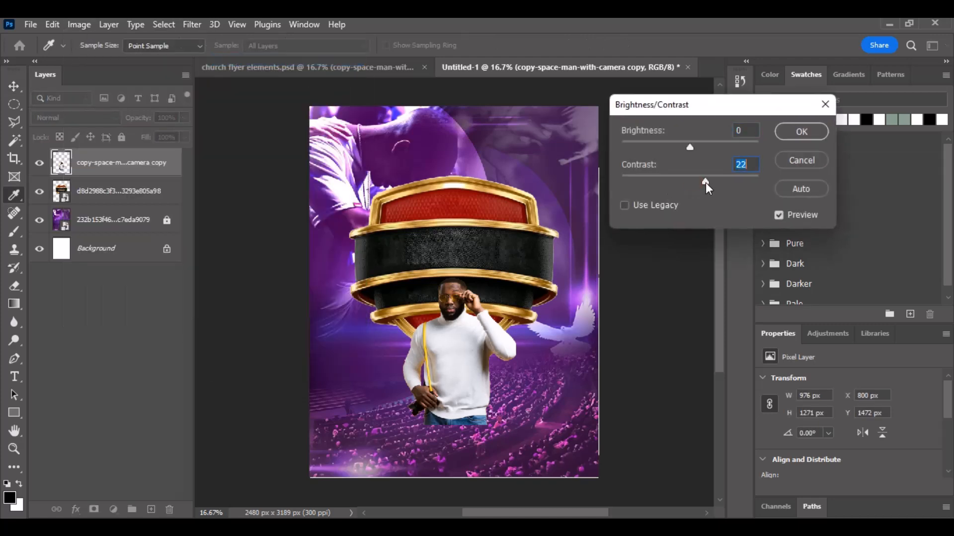
pyautogui.moveTo(706, 182); pyautogui.dragTo(710, 183)
pyautogui.moveTo(693, 146); pyautogui.dragTo(694, 146)
pyautogui.click(803, 132)
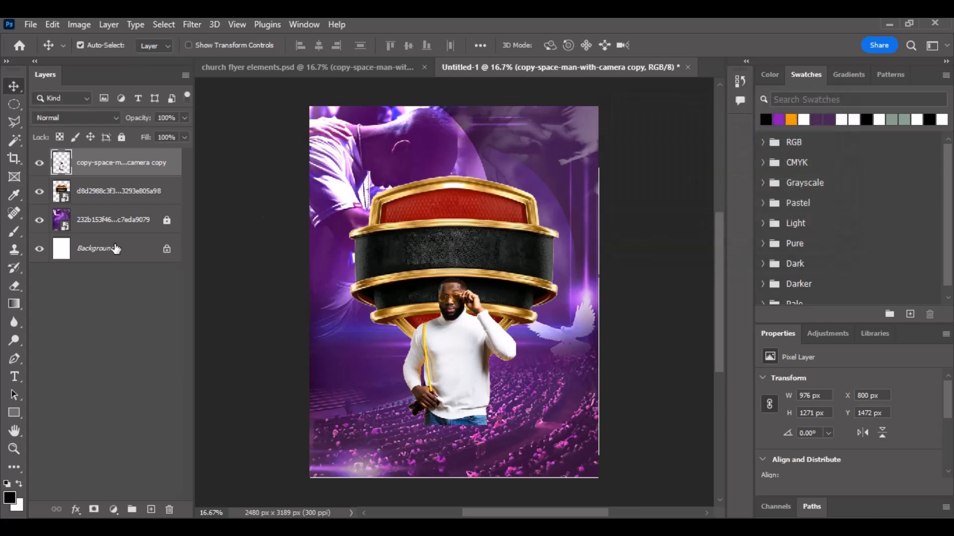
# Step: Copy the man in the dark suit from the elements file into the new document, placing him beside the man in the white sweater
pyautogui.click(234, 67)
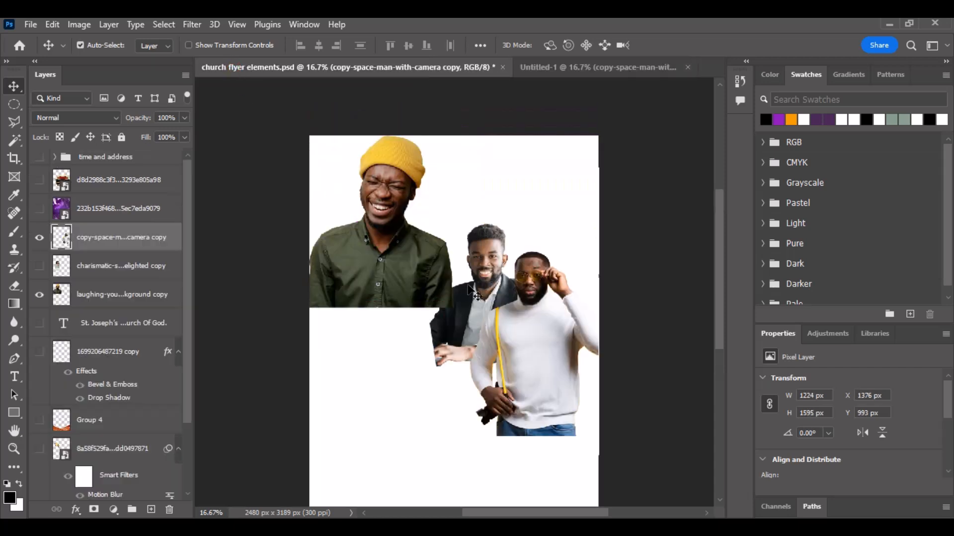
pyautogui.moveTo(484, 283); pyautogui.dragTo(605, 68)
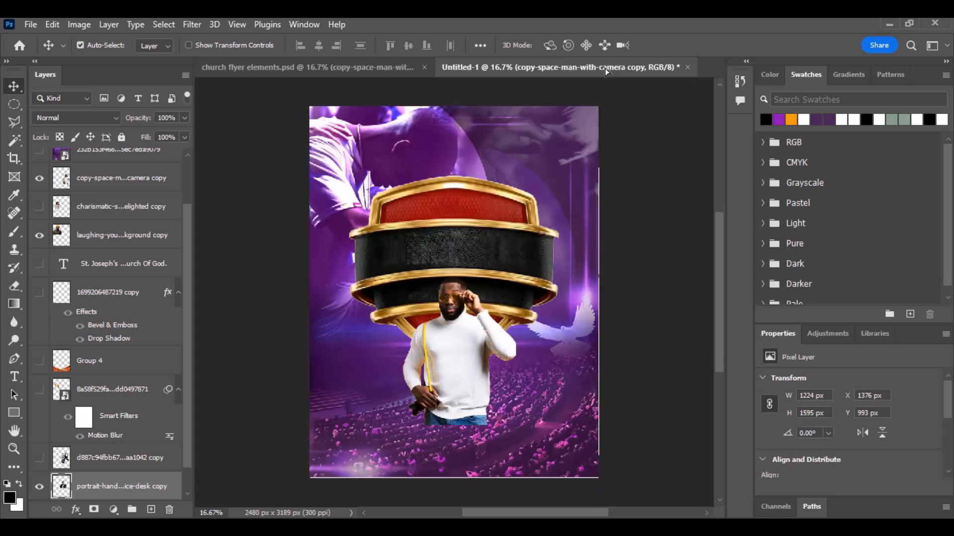
pyautogui.moveTo(505, 361)
pyautogui.mouseDown()
pyautogui.moveTo(517, 346)
pyautogui.moveTo(520, 353)
pyautogui.mouseUp()
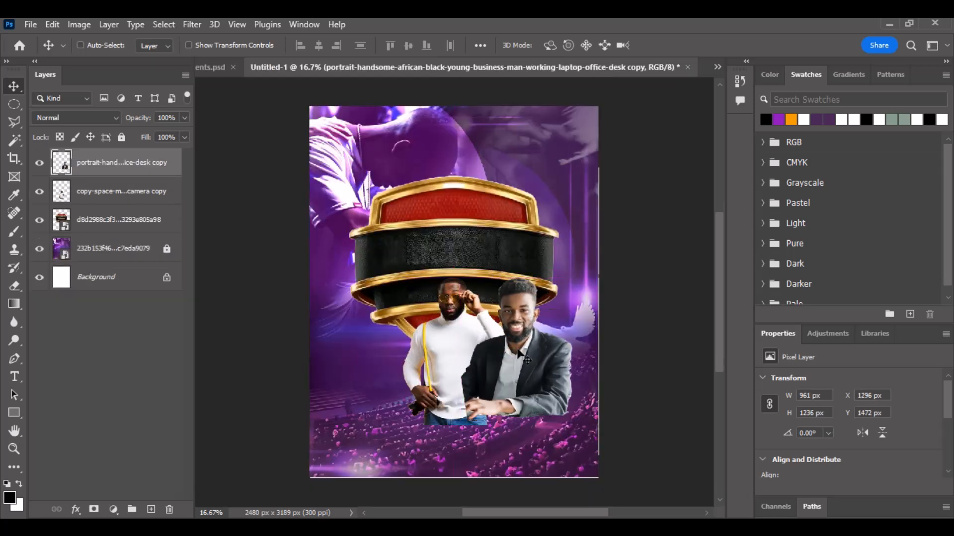
# Step: Scale the man in the dark suit down to about 722 x 928 px and stack him behind the man in the white sweater
pyautogui.hotkey('ctrl', 't')
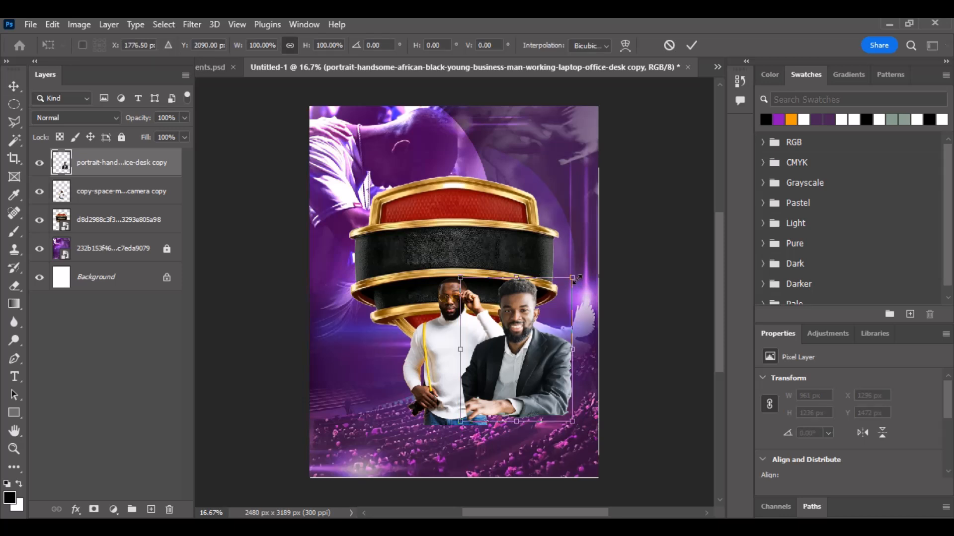
pyautogui.moveTo(576, 280); pyautogui.dragTo(550, 311)
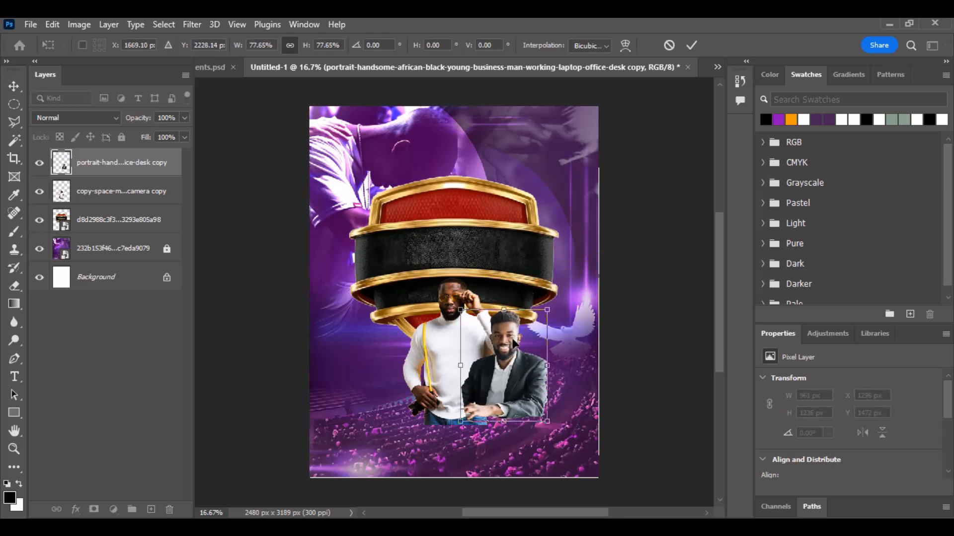
pyautogui.moveTo(514, 343); pyautogui.dragTo(524, 329)
pyautogui.moveTo(564, 292); pyautogui.dragTo(561, 295)
pyautogui.moveTo(530, 334); pyautogui.dragTo(508, 359)
pyautogui.press('Return')
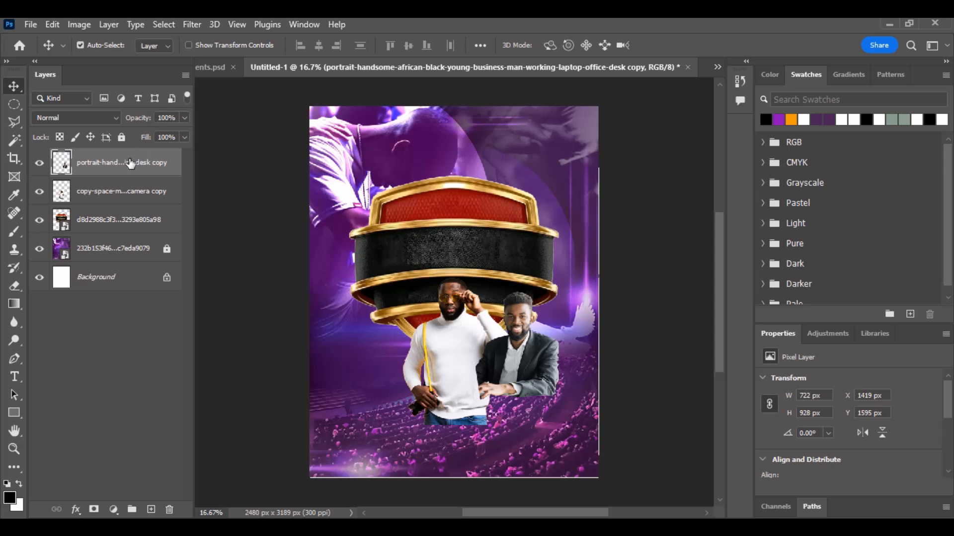
pyautogui.moveTo(131, 164); pyautogui.dragTo(130, 204)
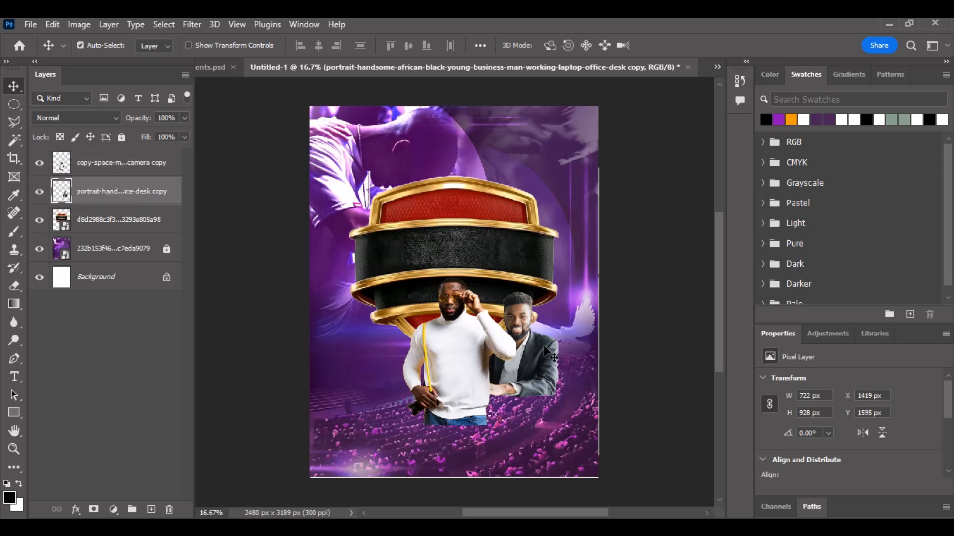
# Step: Apply a Brightness/Contrast adjustment to the man in the dark suit with contrast 21
pyautogui.click(70, 26)
pyautogui.moveTo(94, 60)
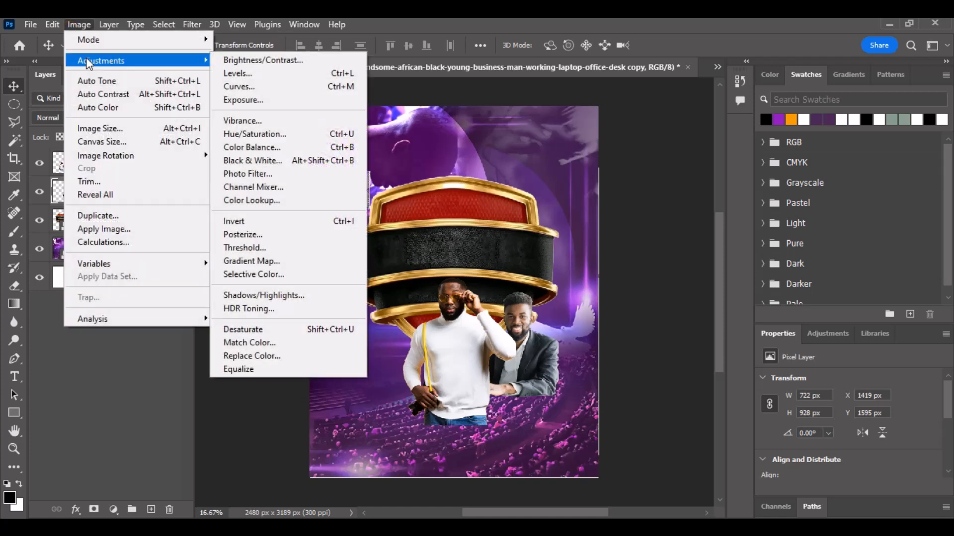
pyautogui.click(232, 64)
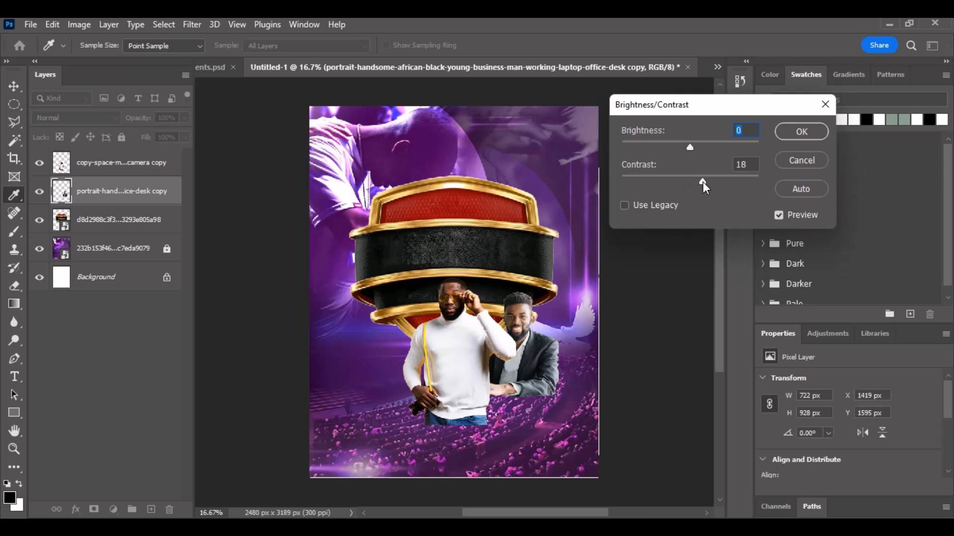
pyautogui.moveTo(703, 182); pyautogui.dragTo(705, 183)
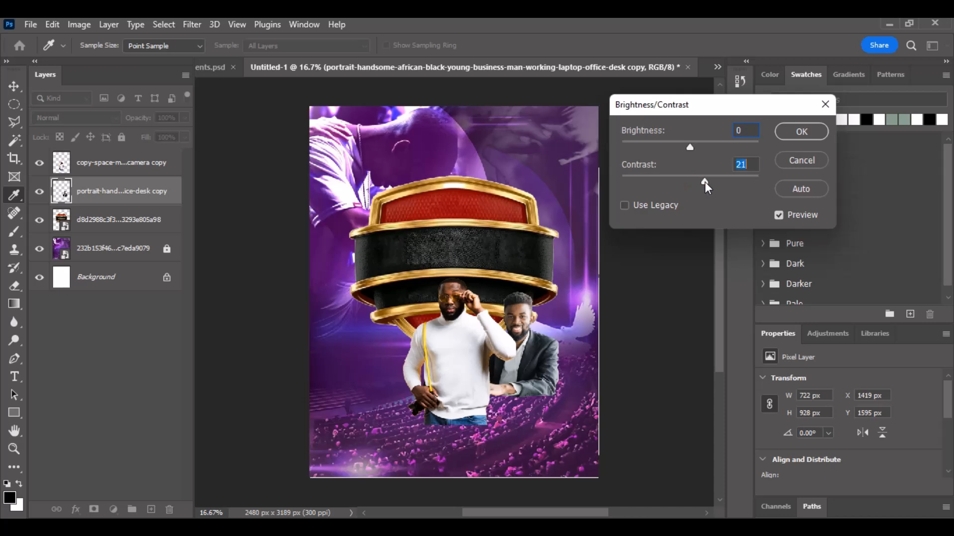
pyautogui.click(804, 140)
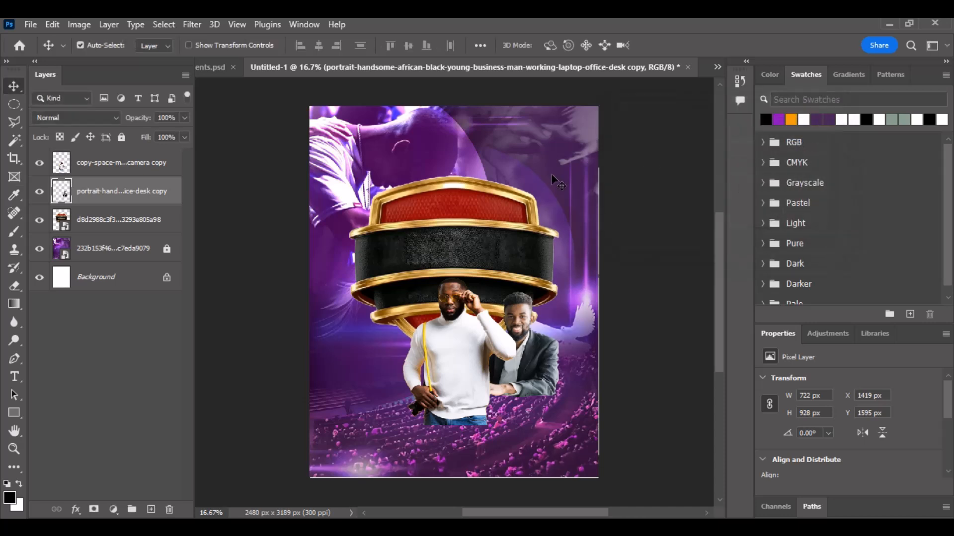
# Step: Copy the laughing man in the yellow hat into the new document, behind the man in the white sweater
pyautogui.click(212, 68)
pyautogui.moveTo(405, 269); pyautogui.dragTo(412, 347)
pyautogui.click(339, 366)
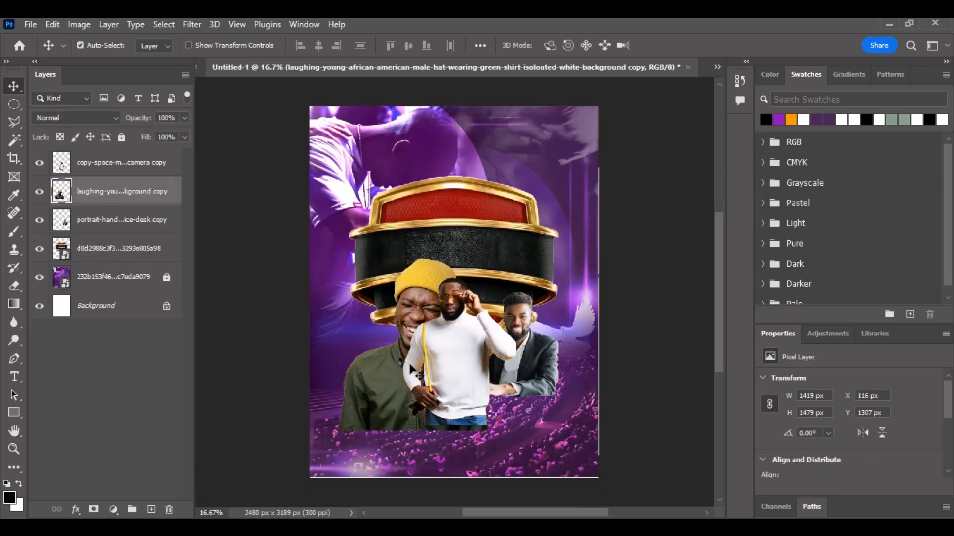
# Step: Scale the man in the yellow hat down to about 54% and place him opposite the man in the dark suit
pyautogui.hotkey('ctrl', 't')
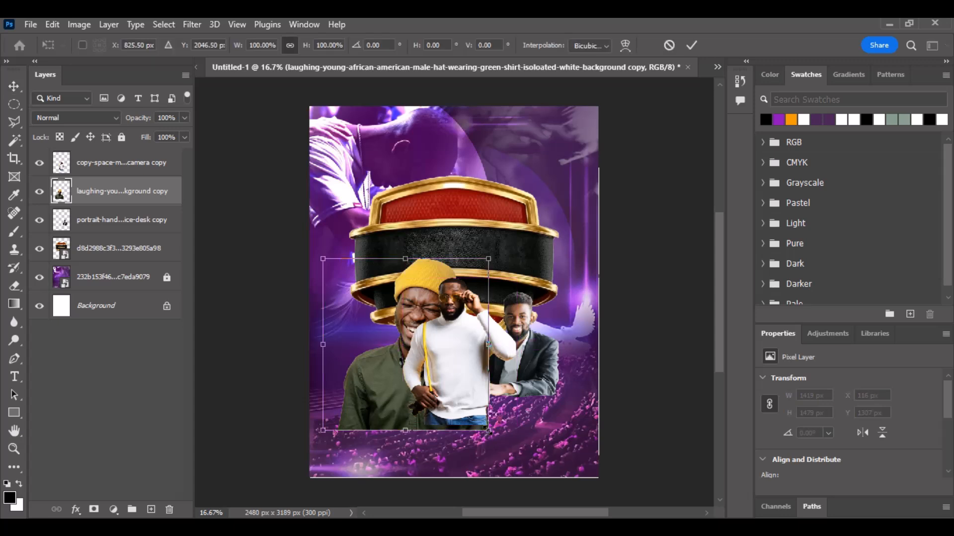
pyautogui.moveTo(488, 432); pyautogui.dragTo(381, 360)
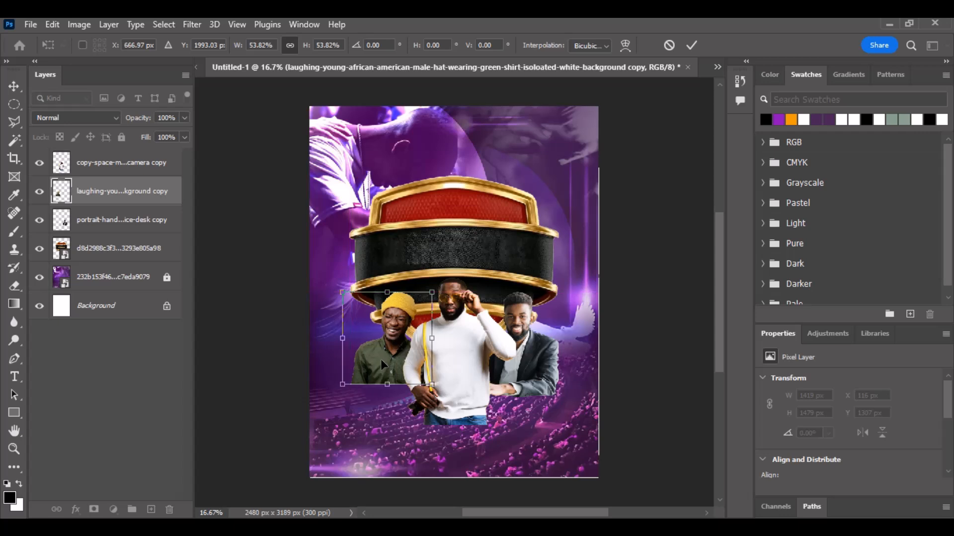
pyautogui.click(690, 47)
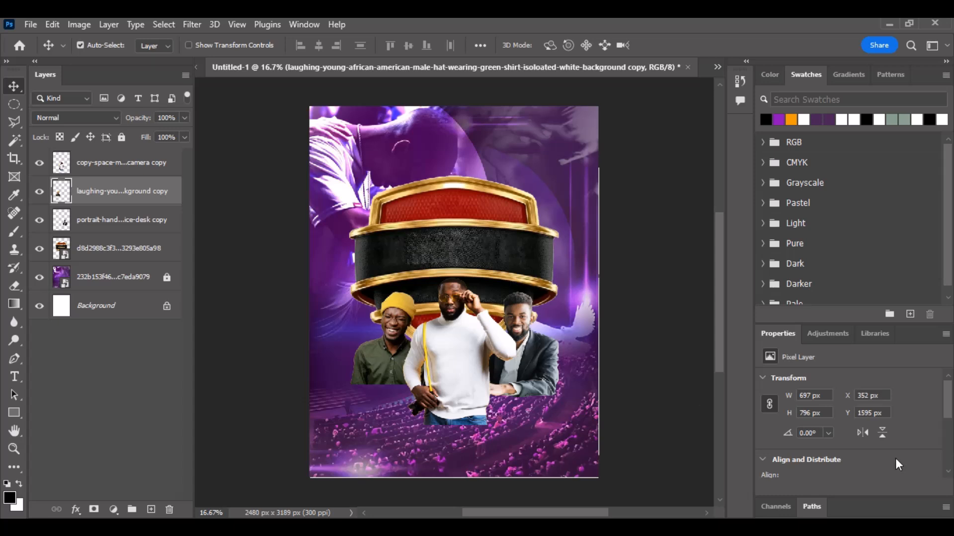
# Step: Reposition the man in the yellow hat to about X 363 px, Y 1649 px, level with the man in the dark suit
pyautogui.moveTo(374, 364); pyautogui.dragTo(376, 368)
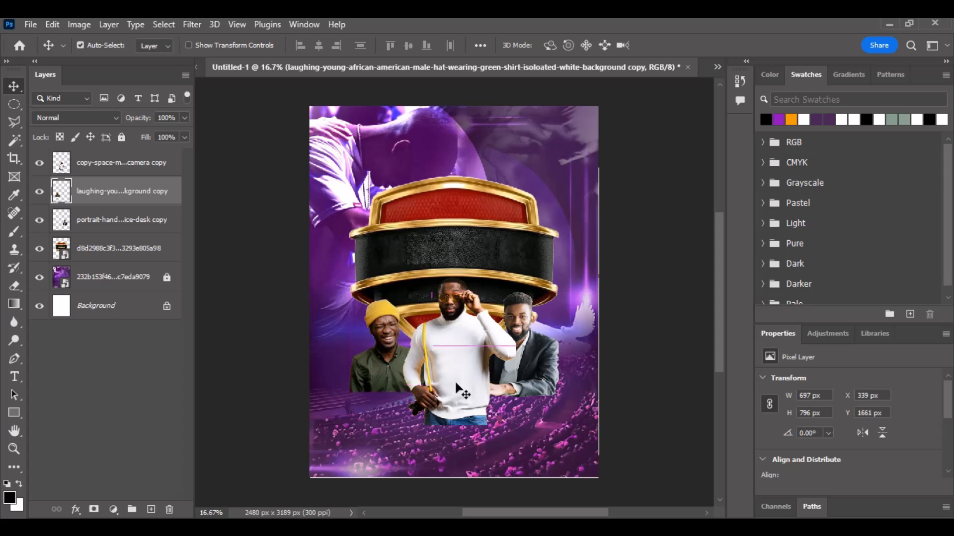
pyautogui.press('Right')
pyautogui.press('Right')
pyautogui.press('Right')
pyautogui.press('Right')
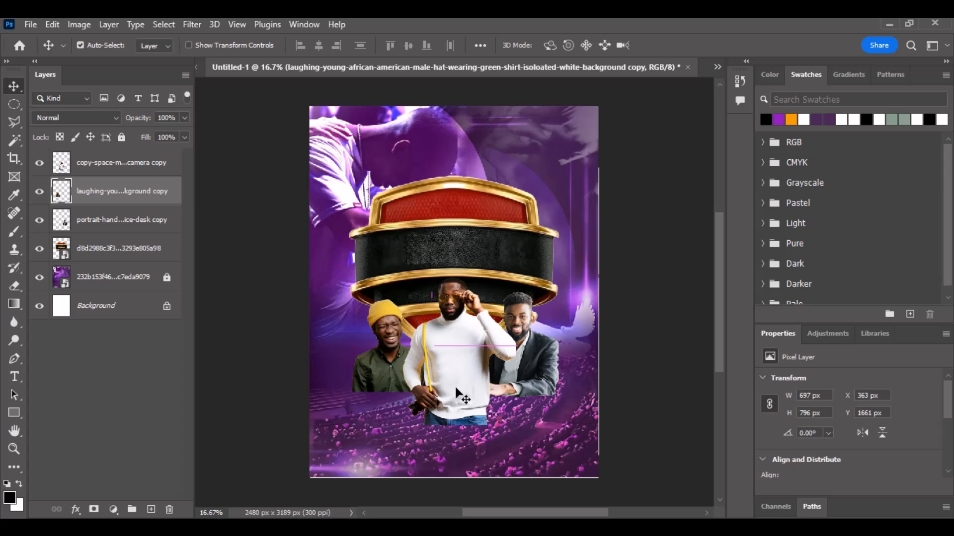
pyautogui.press('Up')
pyautogui.press('Up')
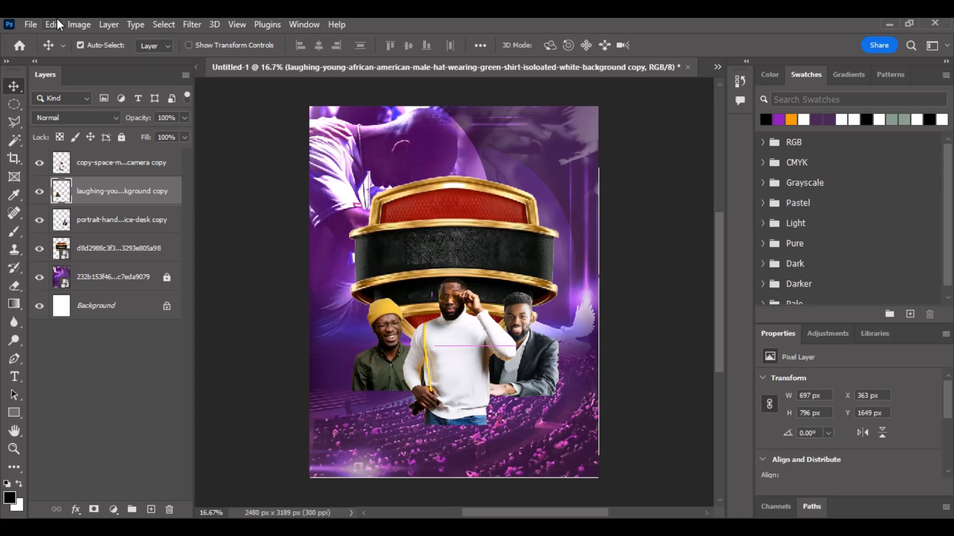
# Step: Apply a Brightness/Contrast adjustment to the man in the yellow hat with contrast about 12 and slightly raised brightness
pyautogui.click(79, 25)
pyautogui.moveTo(97, 62)
pyautogui.click(268, 60)
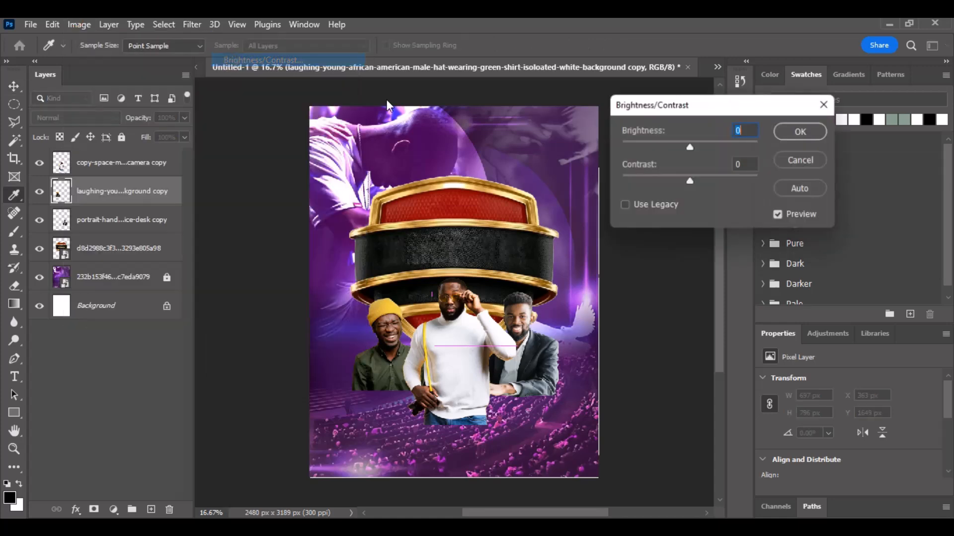
pyautogui.moveTo(689, 180); pyautogui.dragTo(699, 182)
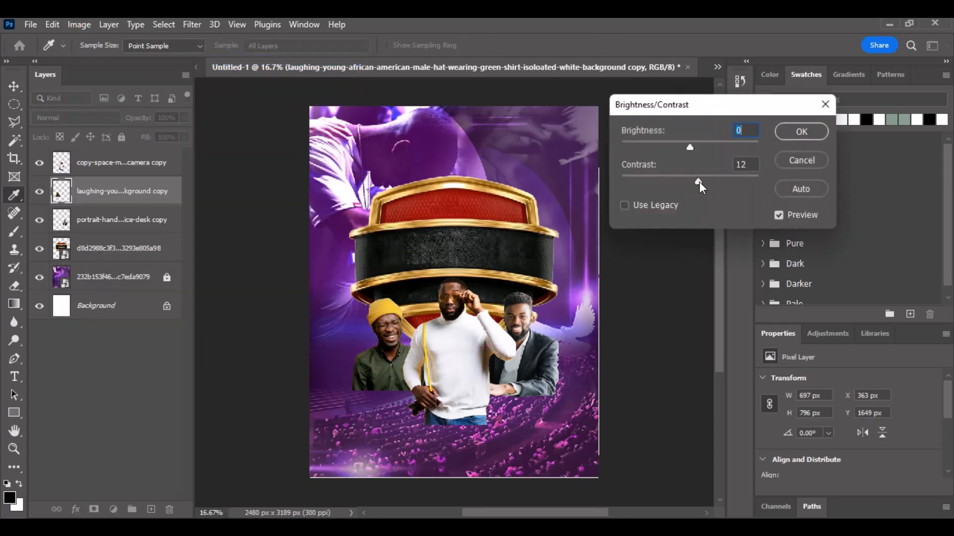
pyautogui.moveTo(691, 144); pyautogui.dragTo(700, 150)
pyautogui.click(803, 135)
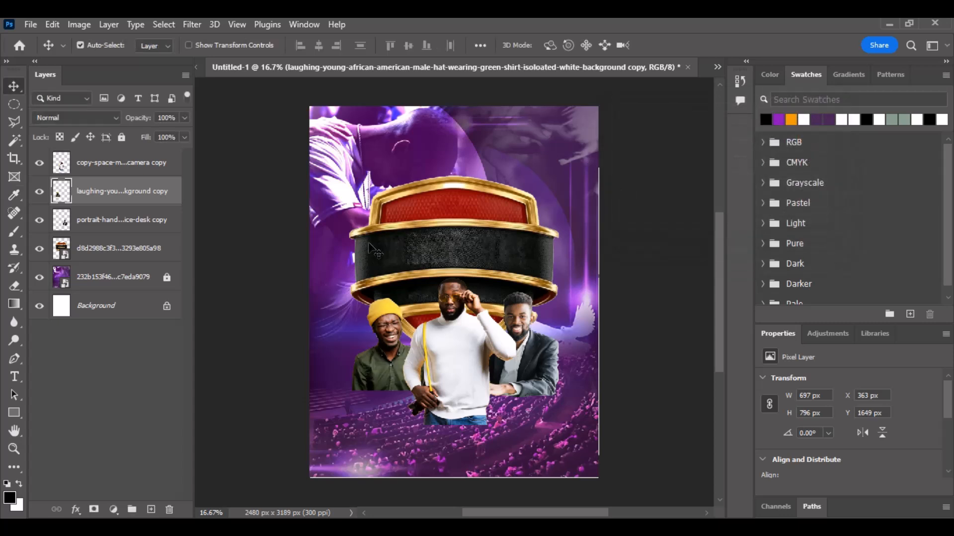
# Step: Group the three layers of the men and name the group "subjects"
pyautogui.keyDown('ctrl'); pyautogui.click(159, 169); pyautogui.keyUp('ctrl')
pyautogui.keyDown('ctrl'); pyautogui.click(142, 215); pyautogui.keyUp('ctrl')
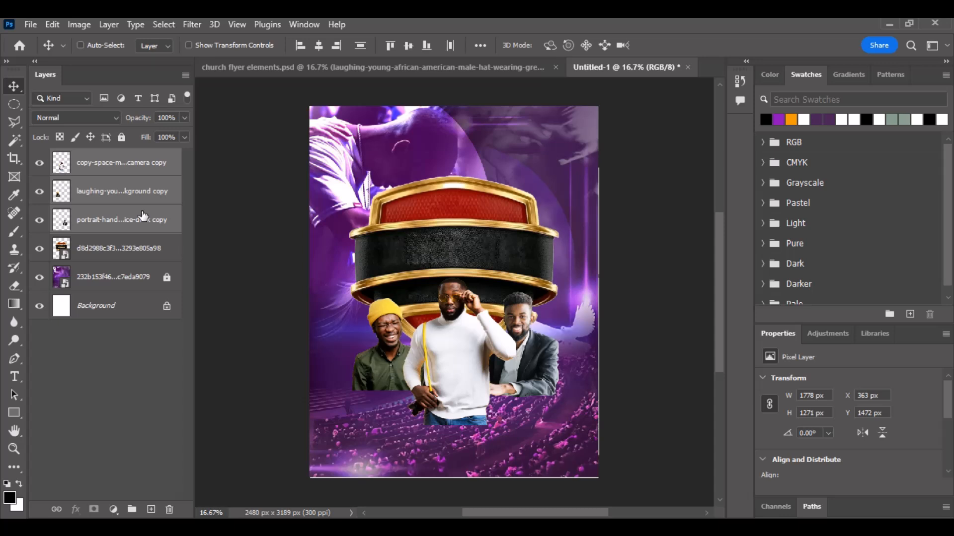
pyautogui.hotkey('ctrl', 'g')
pyautogui.doubleClick(94, 157)
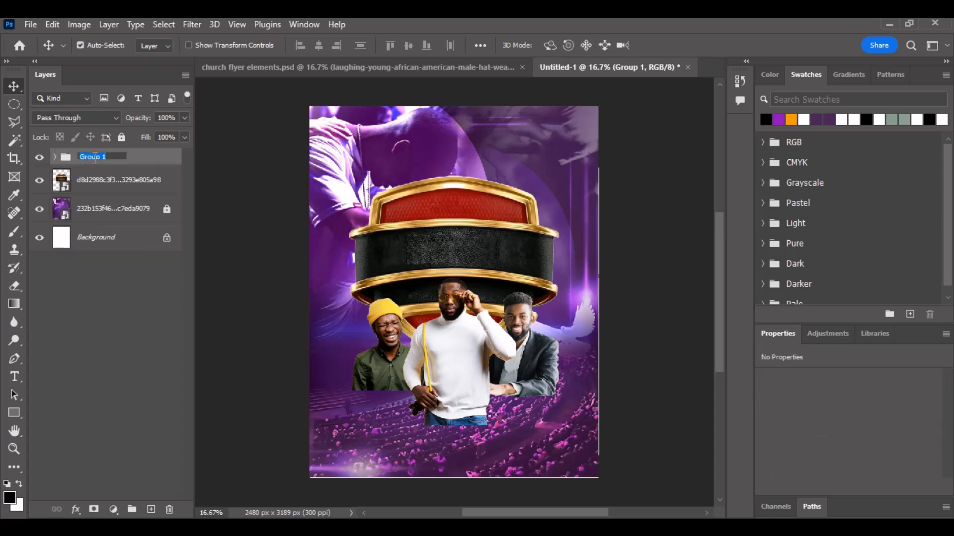
pyautogui.write('subjects')
pyautogui.press('Return')
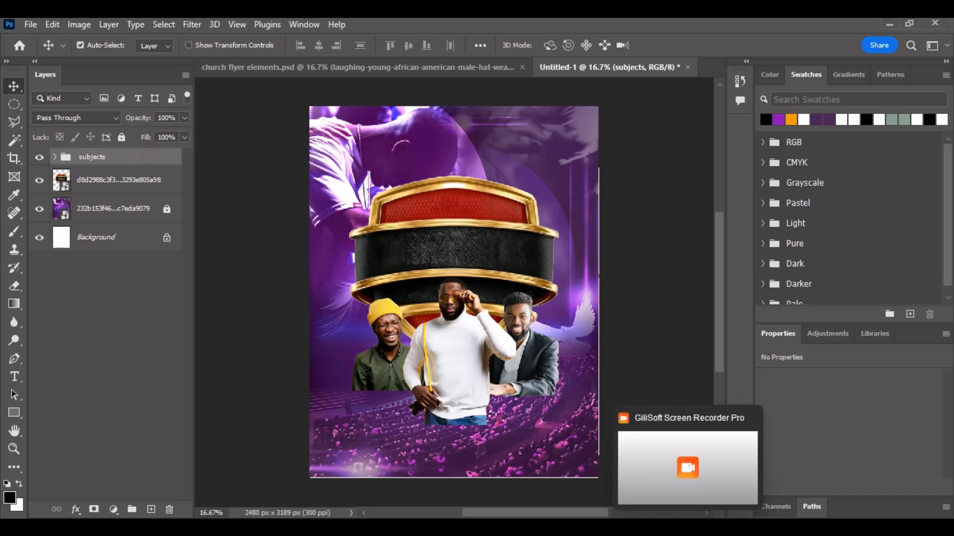
pyautogui.click(688, 527)
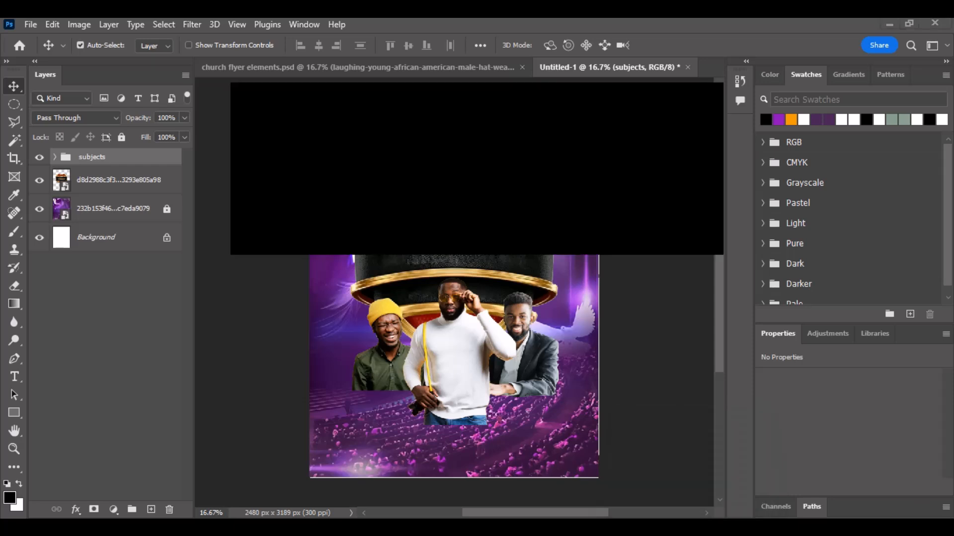
pyautogui.click(688, 94)
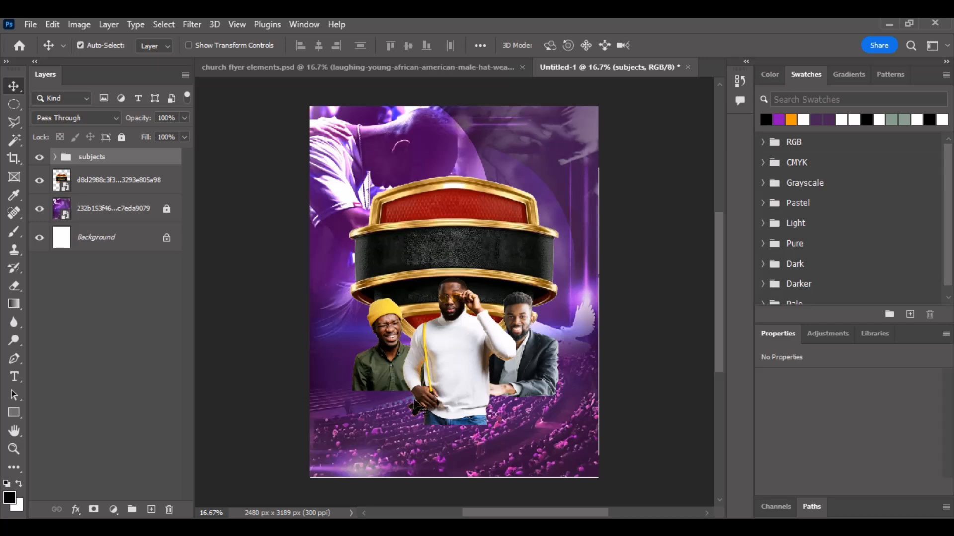
# Step: Add a layer mask to the subjects group and fade the men's lower bodies into the crowd with a soft black brush of about 800 px
pyautogui.click(93, 510)
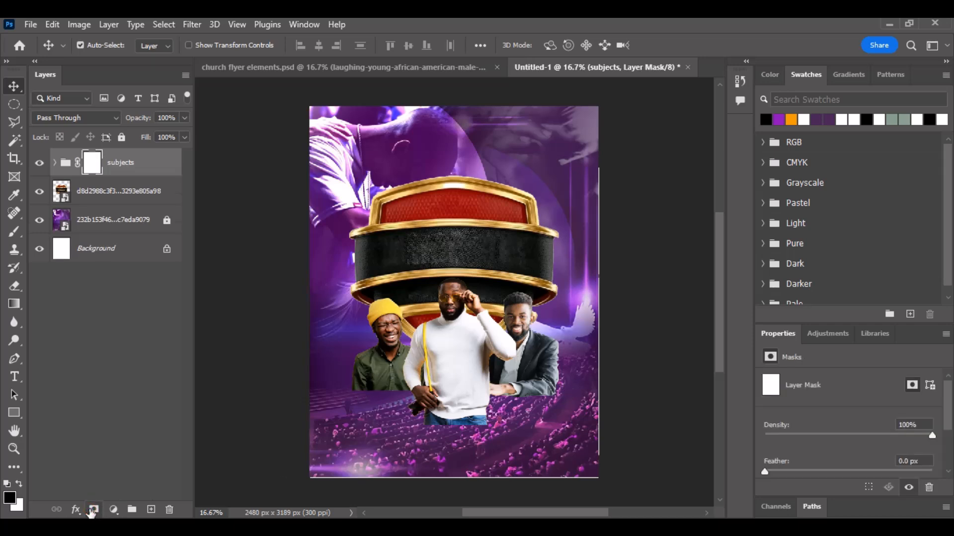
pyautogui.click(14, 232)
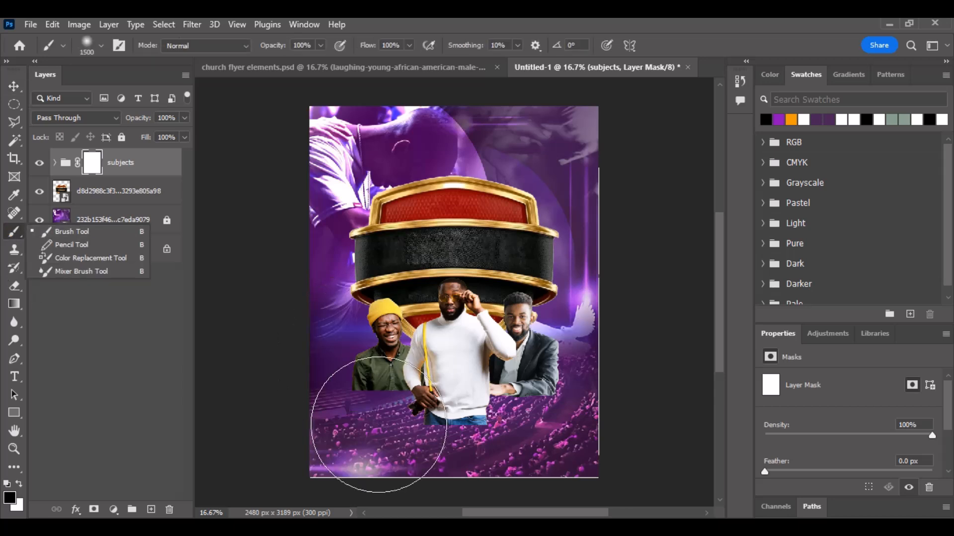
pyautogui.press('[')
pyautogui.press('[')
pyautogui.press('[')
pyautogui.press('[')
pyautogui.press('[')
pyautogui.press('[')
pyautogui.press('[')
pyautogui.press('[')
pyautogui.press('[')
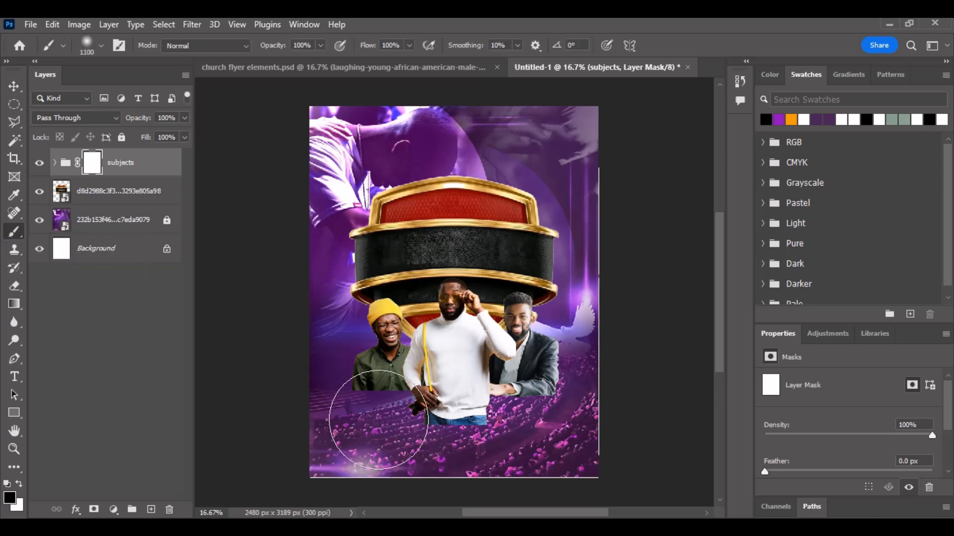
pyautogui.moveTo(362, 409)
pyautogui.mouseDown()
pyautogui.moveTo(468, 429)
pyautogui.moveTo(530, 426)
pyautogui.moveTo(564, 400)
pyautogui.moveTo(516, 426)
pyautogui.moveTo(466, 433)
pyautogui.moveTo(363, 427)
pyautogui.moveTo(376, 417)
pyautogui.moveTo(473, 429)
pyautogui.moveTo(445, 418)
pyautogui.moveTo(455, 423)
pyautogui.moveTo(315, 419)
pyautogui.moveTo(464, 441)
pyautogui.moveTo(466, 428)
pyautogui.moveTo(447, 422)
pyautogui.moveTo(340, 417)
pyautogui.mouseUp()
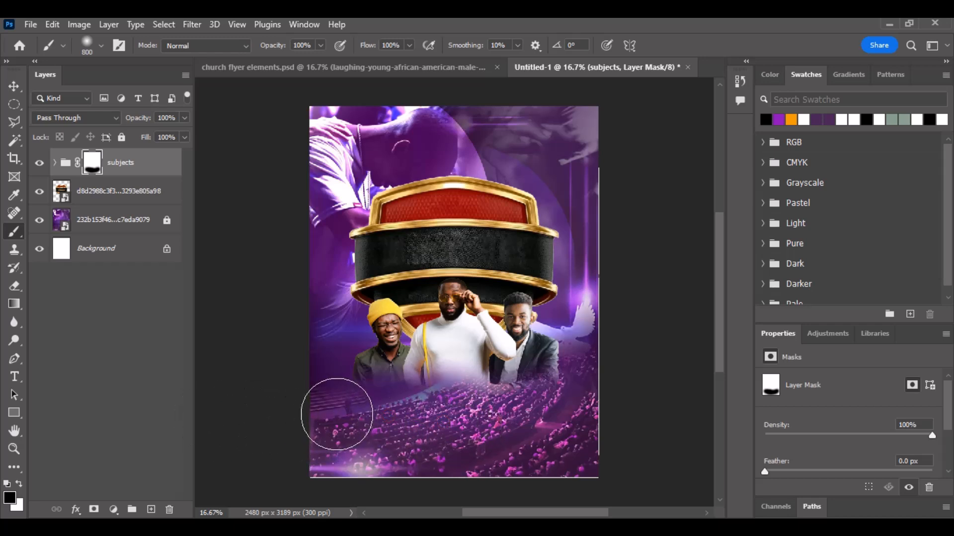
pyautogui.click(14, 86)
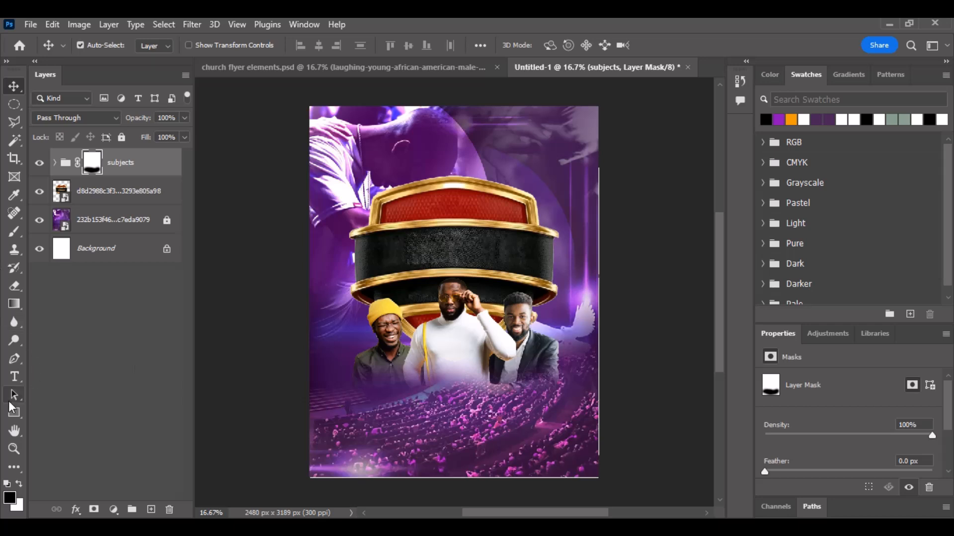
# Step: Draw a rectangle about 1783 x 538 px over the men's faded lower edge, with a white fill and no stroke
pyautogui.click(13, 416)
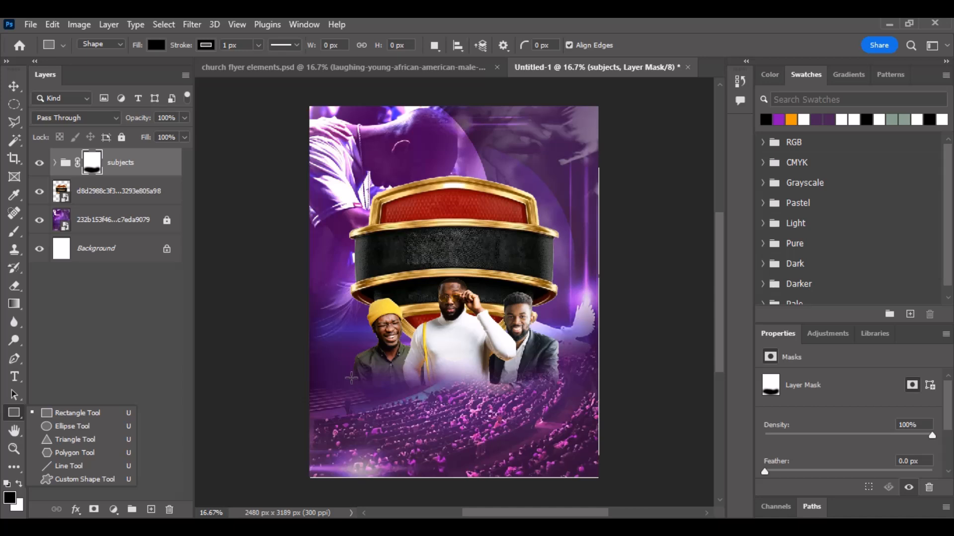
pyautogui.moveTo(351, 379); pyautogui.dragTo(557, 438)
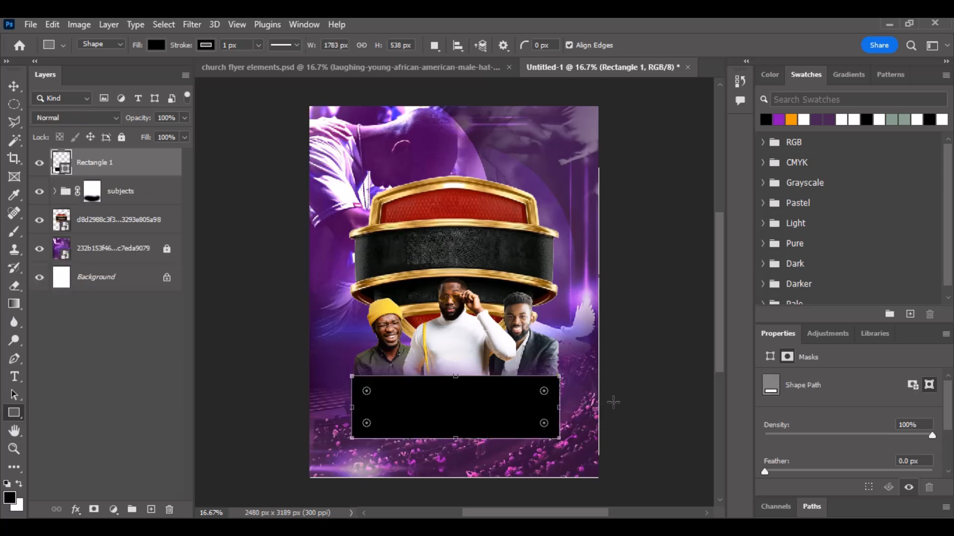
pyautogui.click(841, 119)
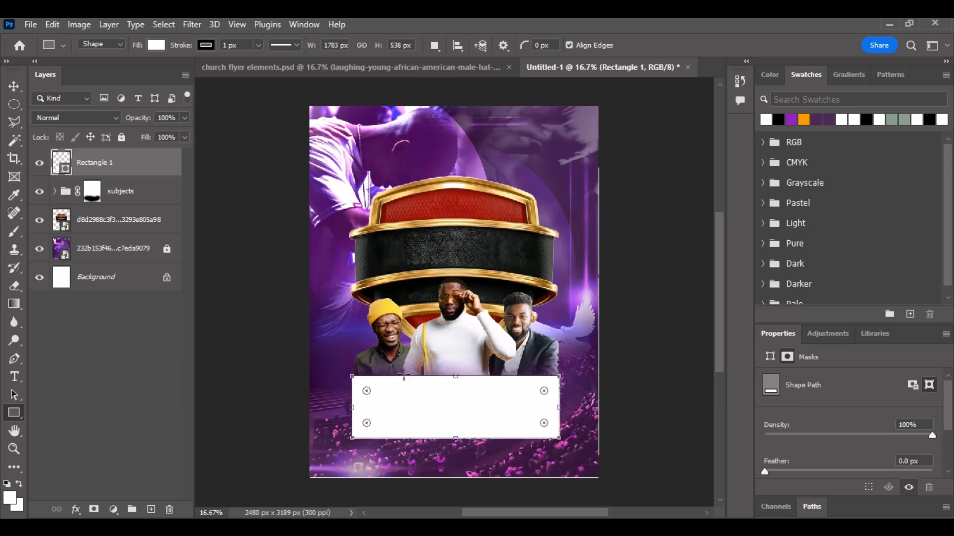
pyautogui.click(206, 46)
pyautogui.click(119, 77)
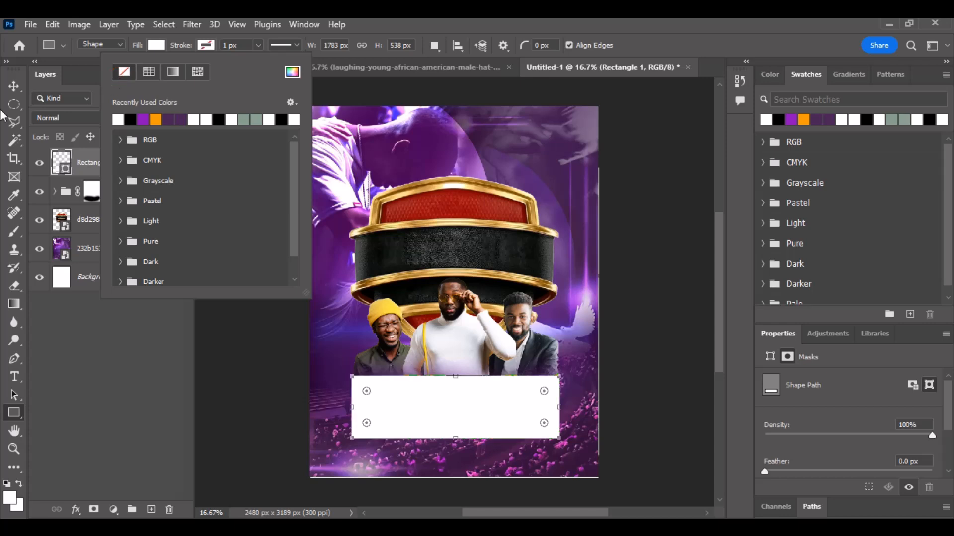
# Step: Nudge the white rectangle up to about Y 2268 px so it overlaps the men's faded lower edge
pyautogui.click(14, 85)
pyautogui.scroll(-1, 546, 381)
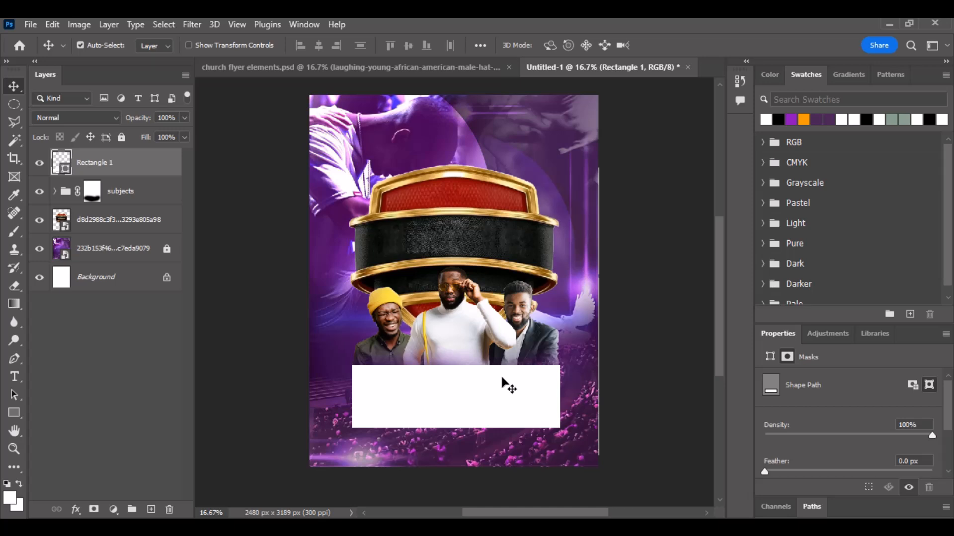
pyautogui.hotkey('shift', 'Up')
pyautogui.hotkey('shift', 'Up')
pyautogui.hotkey('shift', 'Up')
pyautogui.hotkey('shift', 'Up')
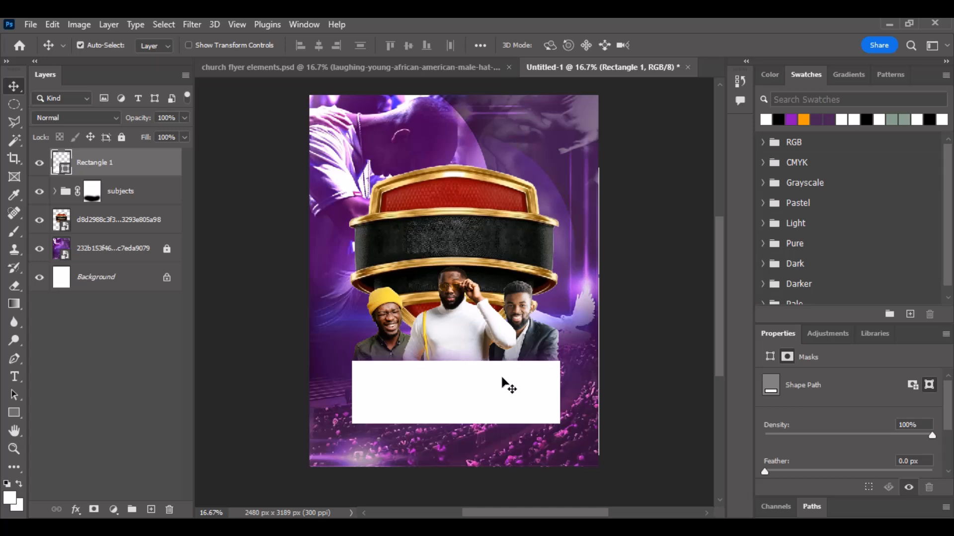
pyautogui.hotkey('shift', 'Up')
pyautogui.hotkey('shift', 'Up')
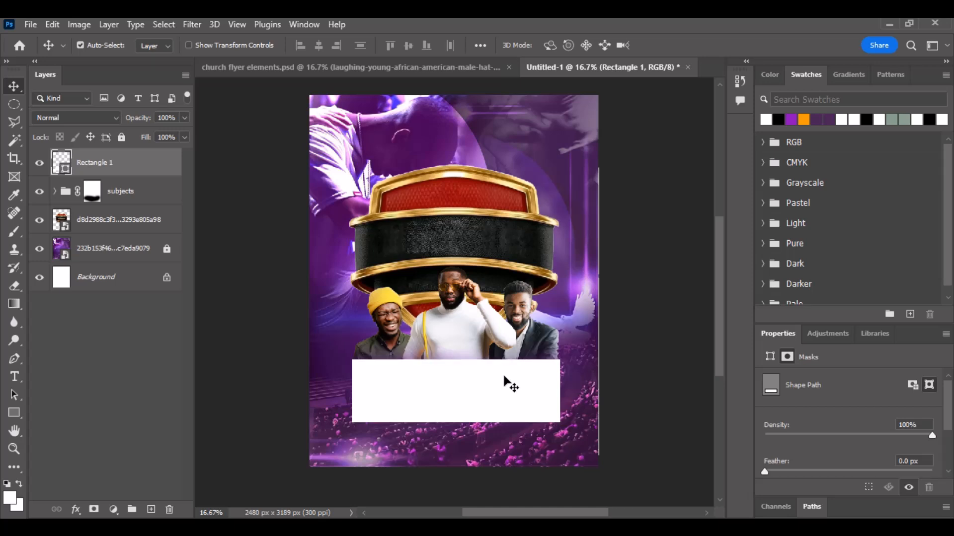
pyautogui.press('Up')
pyautogui.press('Up')
pyautogui.press('Up')
pyautogui.hotkey('shift', 'Down')
pyautogui.hotkey('shift', 'Down')
# Step: Nudge the middle man in the white turtleneck down about 65 px behind the white rectangle
pyautogui.click(467, 327)
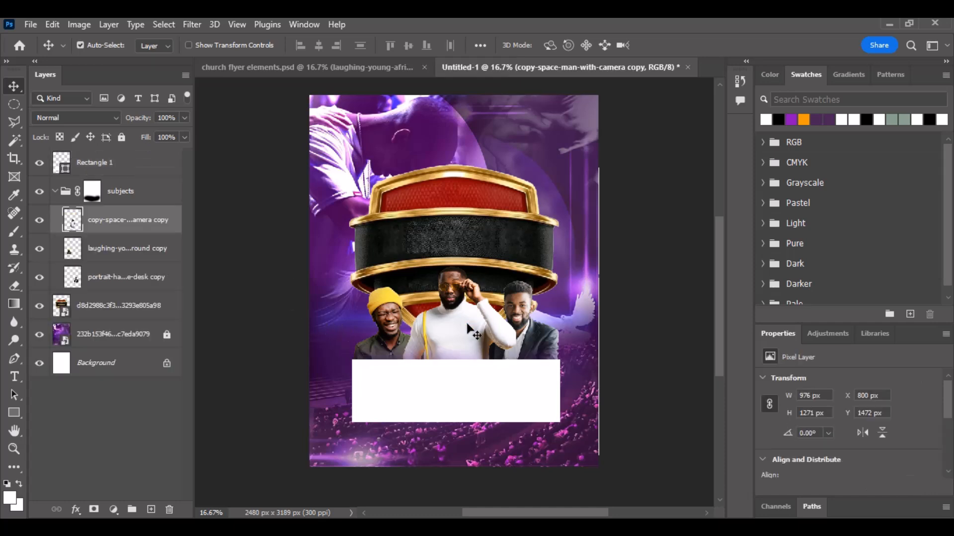
pyautogui.press('Down')
pyautogui.press('Down')
pyautogui.press('Down')
pyautogui.press('Down')
pyautogui.press('Down')
pyautogui.press('Down')
pyautogui.press('Down')
pyautogui.press('Down')
pyautogui.press('Down')
pyautogui.press('Down')
pyautogui.press('Down')
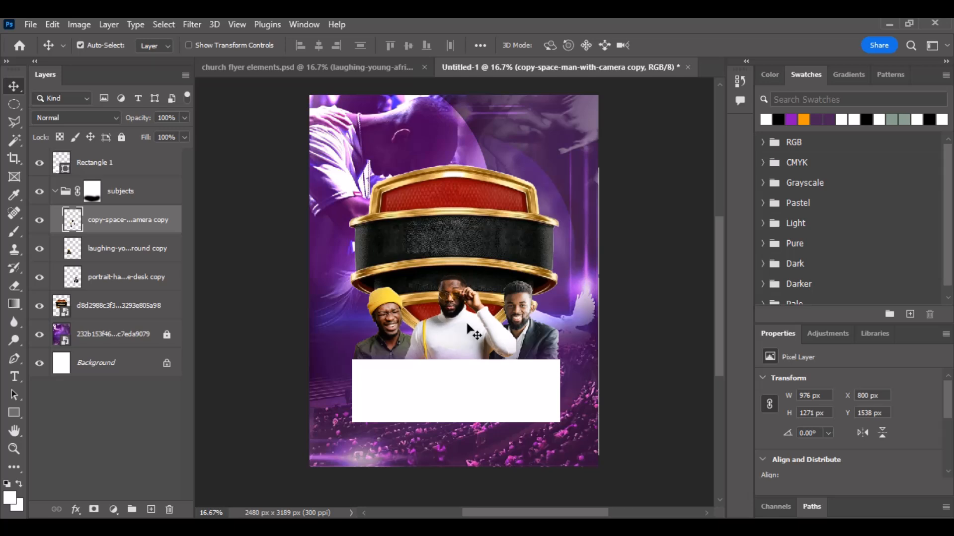
pyautogui.press('Down')
pyautogui.press('Down')
pyautogui.press('Up')
# Step: Warp the white rectangle so its top and bottom edges curve slightly inward at the middle, forming a banner
pyautogui.click(471, 397)
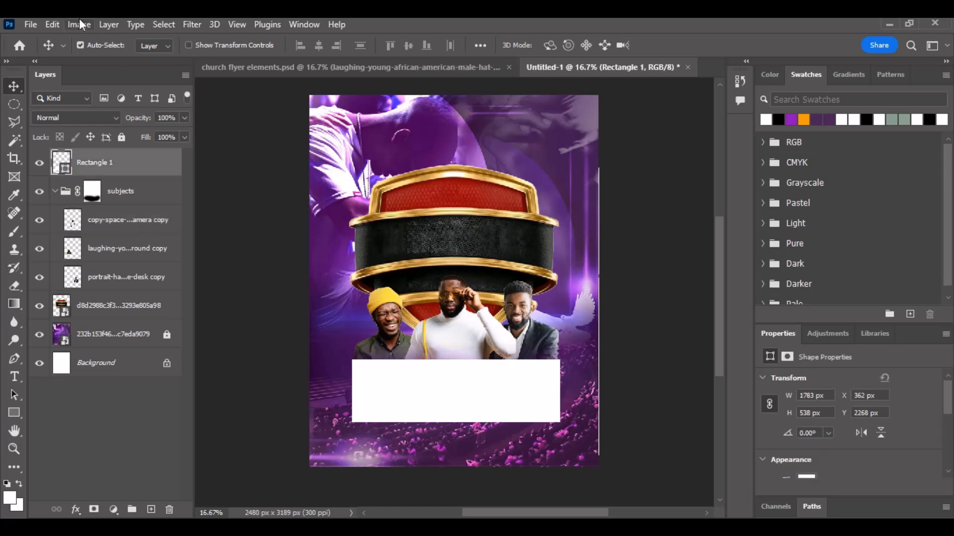
pyautogui.click(52, 24)
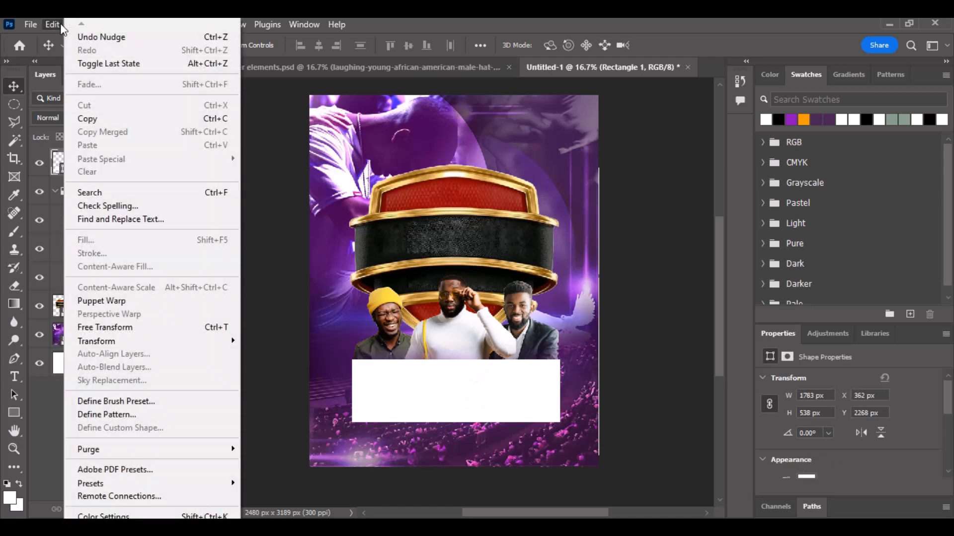
pyautogui.moveTo(129, 341)
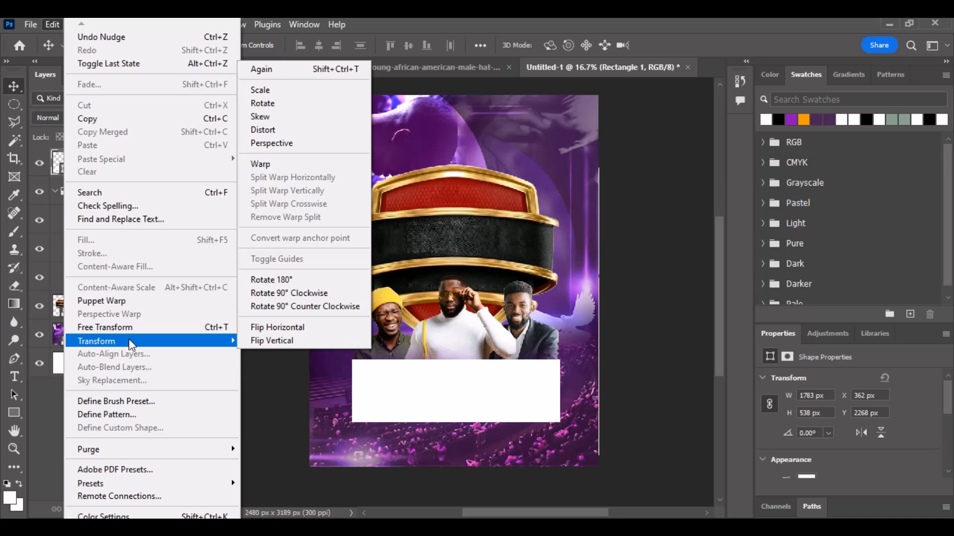
pyautogui.click(286, 169)
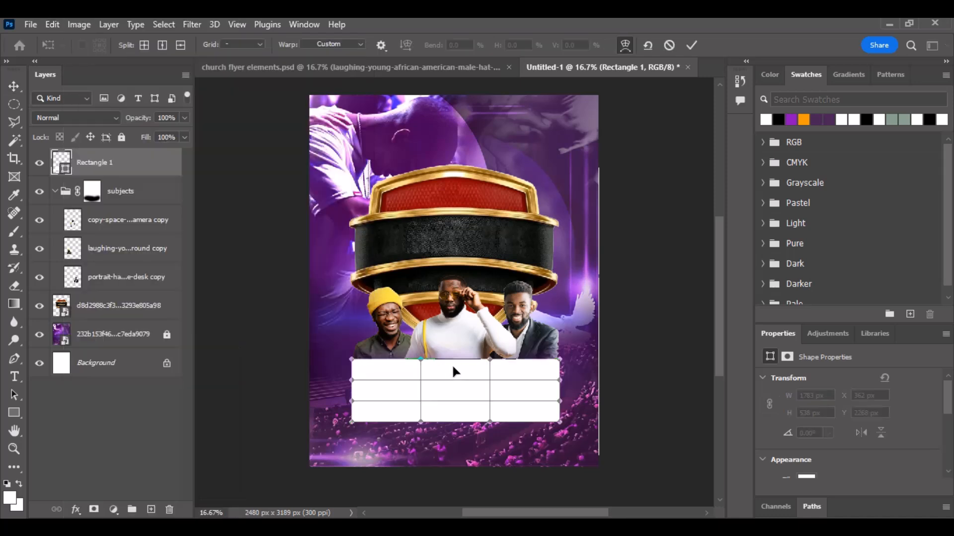
pyautogui.moveTo(453, 366); pyautogui.dragTo(455, 373)
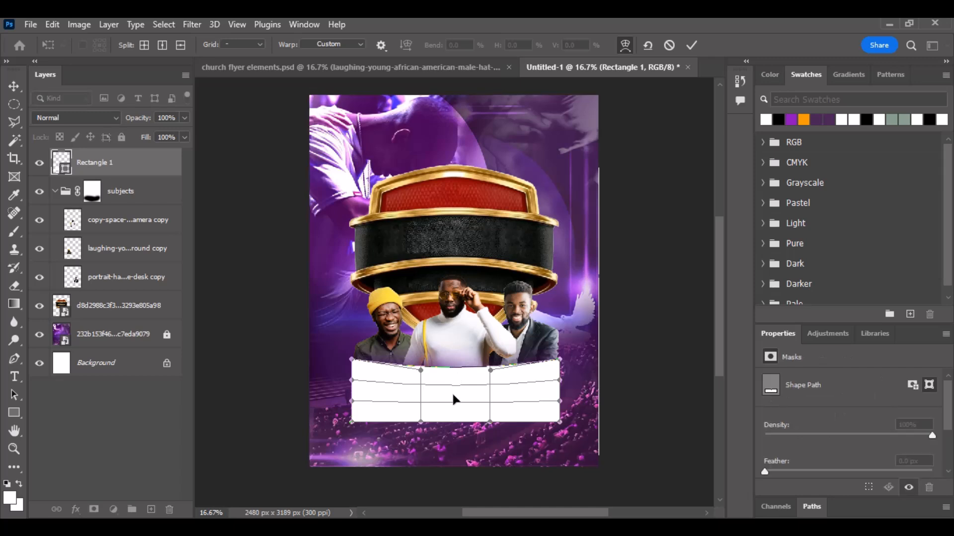
pyautogui.moveTo(452, 418); pyautogui.dragTo(453, 411)
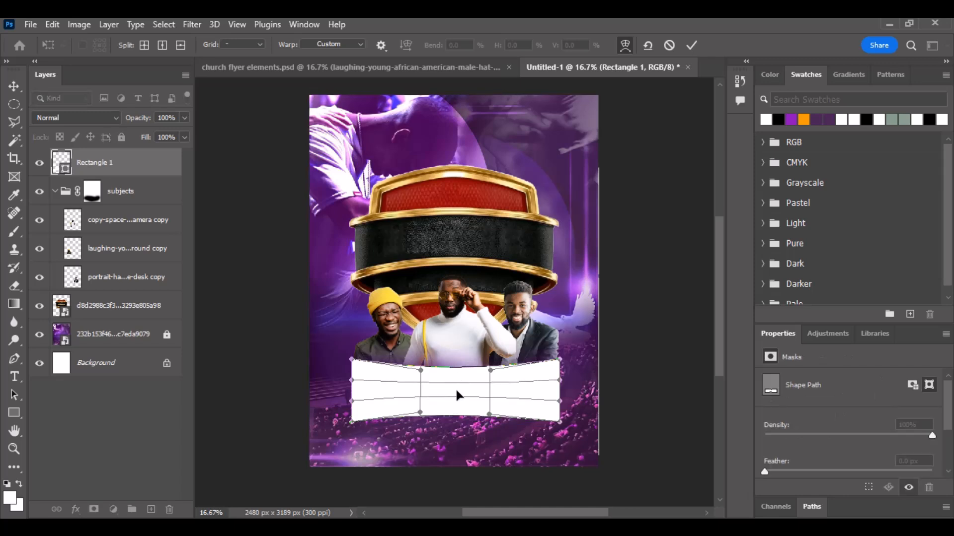
pyautogui.click(688, 49)
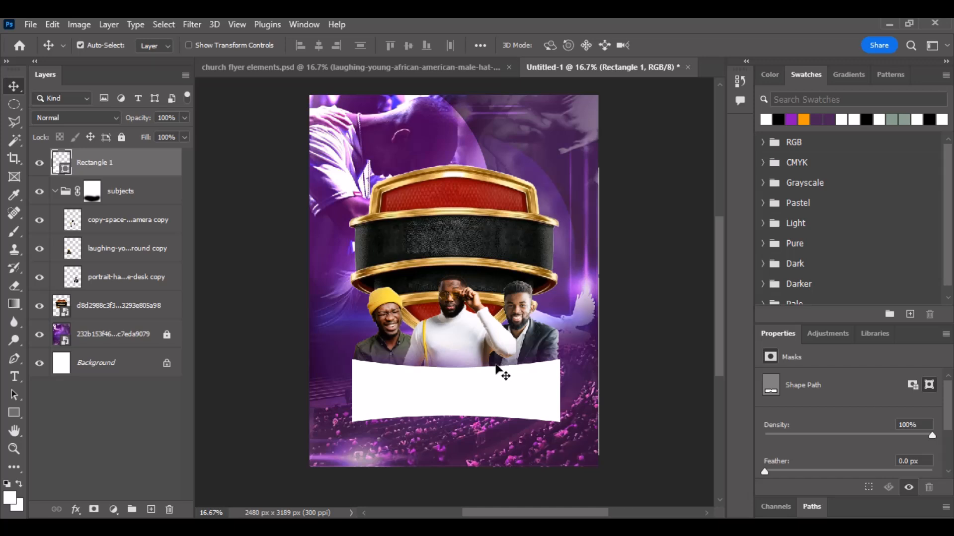
# Step: Add a reflected purple Gradient Overlay at 94% scale and a white Stroke to the banner's layer style
pyautogui.click(75, 510)
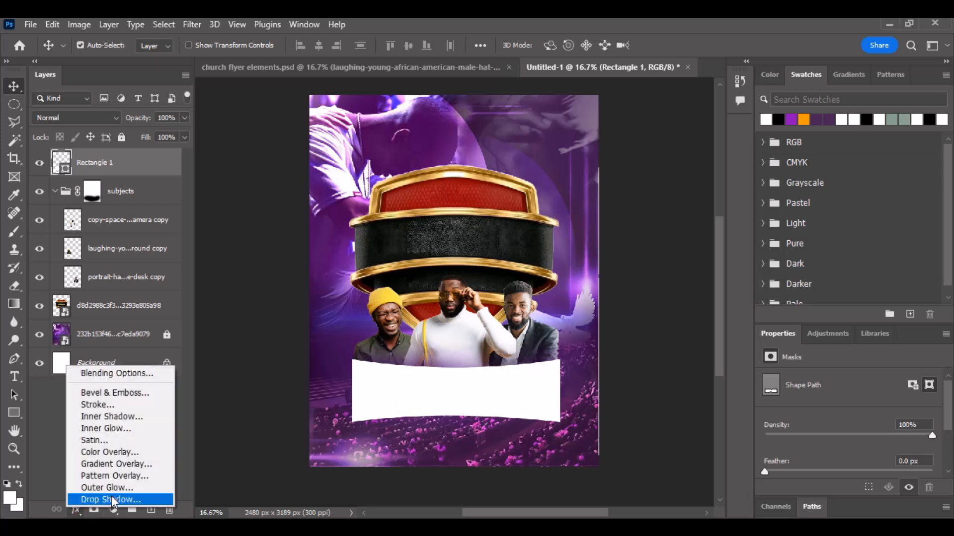
pyautogui.click(118, 463)
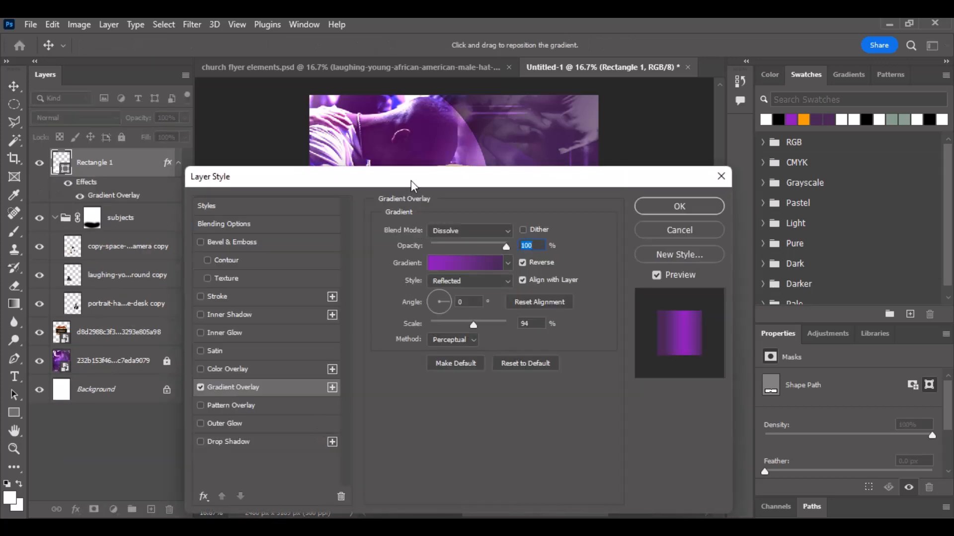
pyautogui.moveTo(410, 180); pyautogui.dragTo(725, 94)
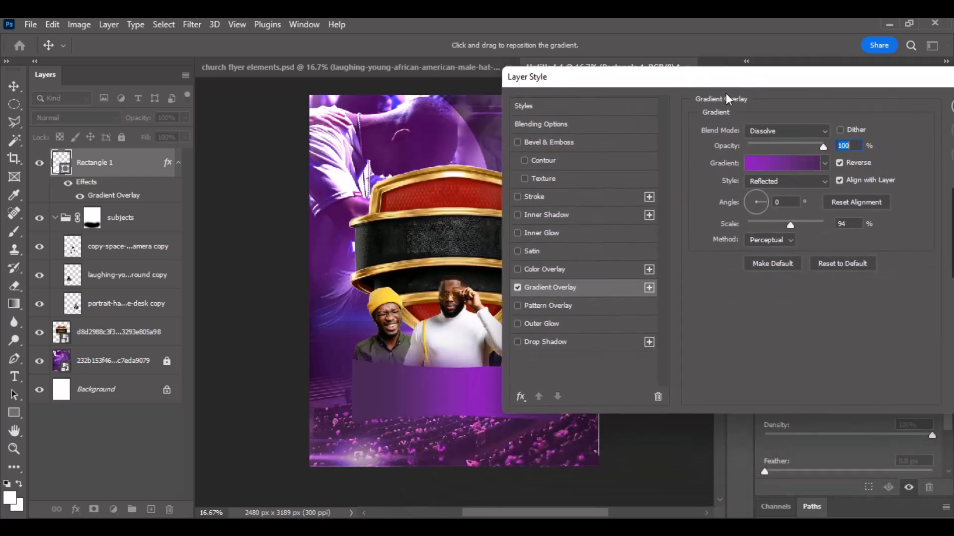
pyautogui.click(517, 197)
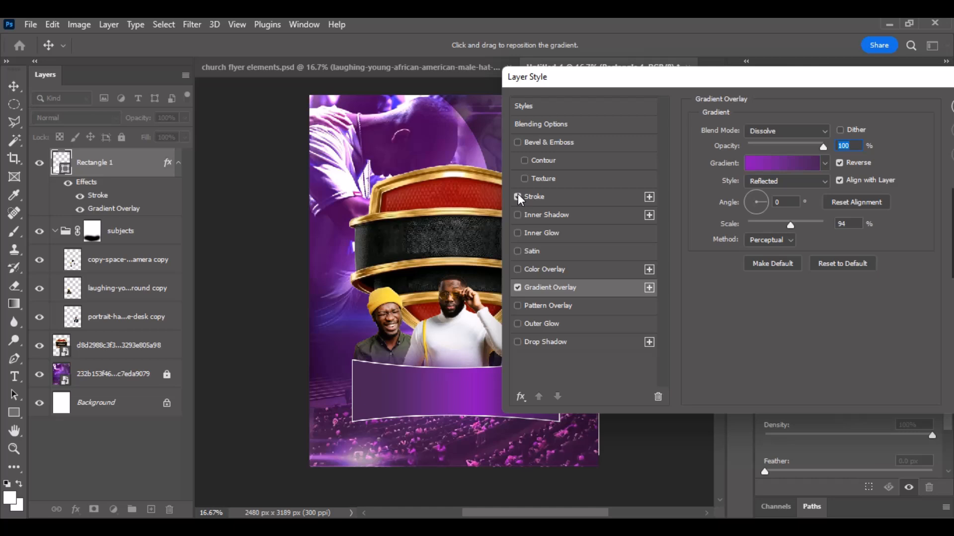
# Step: Add a black Multiply drop shadow to the banner with 73% opacity, 61 px distance and 90 px size
pyautogui.click(517, 342)
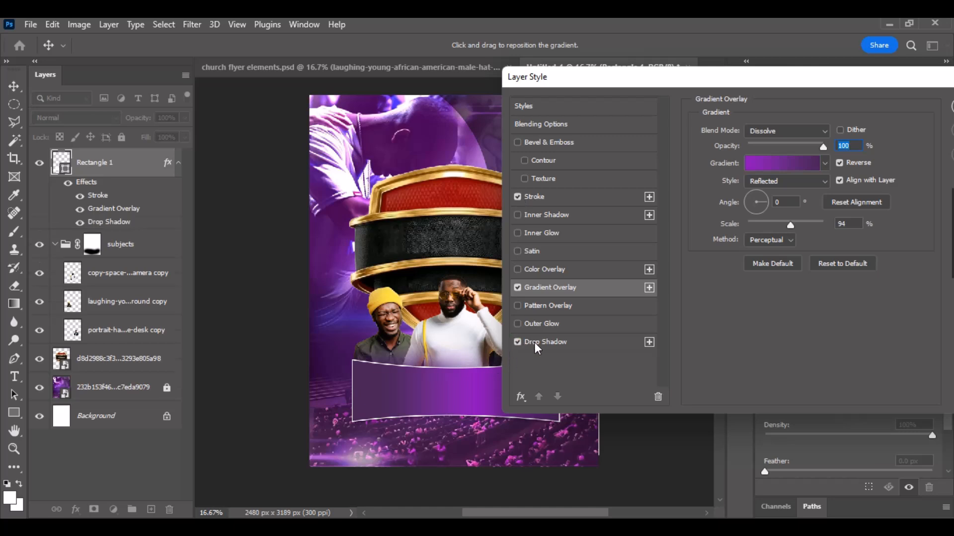
pyautogui.click(627, 343)
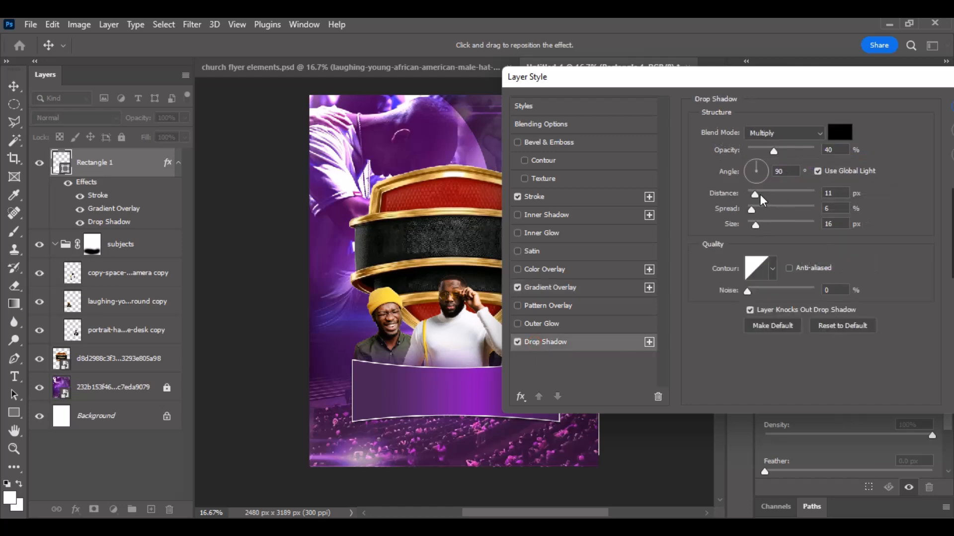
pyautogui.moveTo(756, 198); pyautogui.dragTo(785, 192)
pyautogui.moveTo(779, 151); pyautogui.dragTo(796, 156)
pyautogui.moveTo(795, 81); pyautogui.dragTo(676, 115)
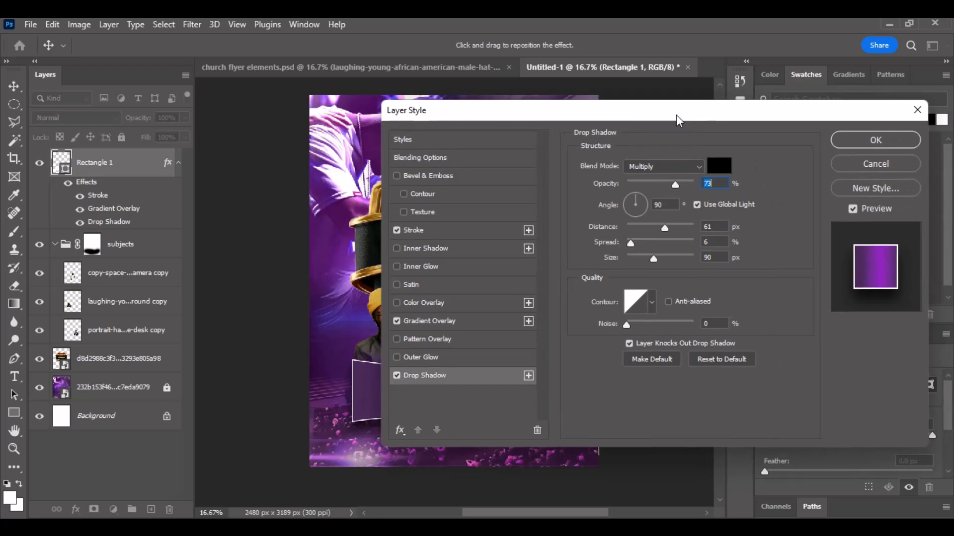
pyautogui.click(871, 142)
# Step: Convert the banner's Rectangle 1 layer to a smart object
pyautogui.scroll(-1, 488, 377)
pyautogui.scroll(-2, 488, 376)
pyautogui.scroll(3, 488, 378)
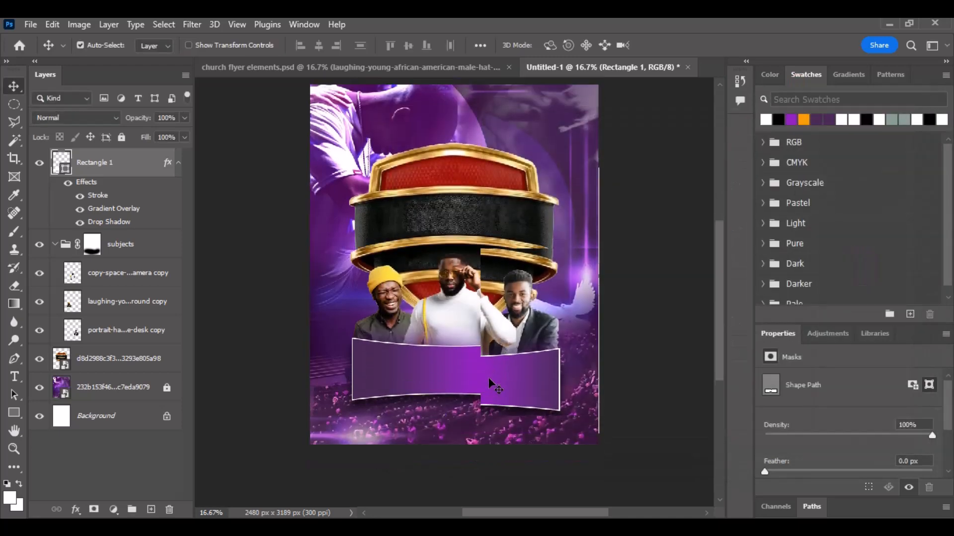
pyautogui.scroll(-1, 459, 386)
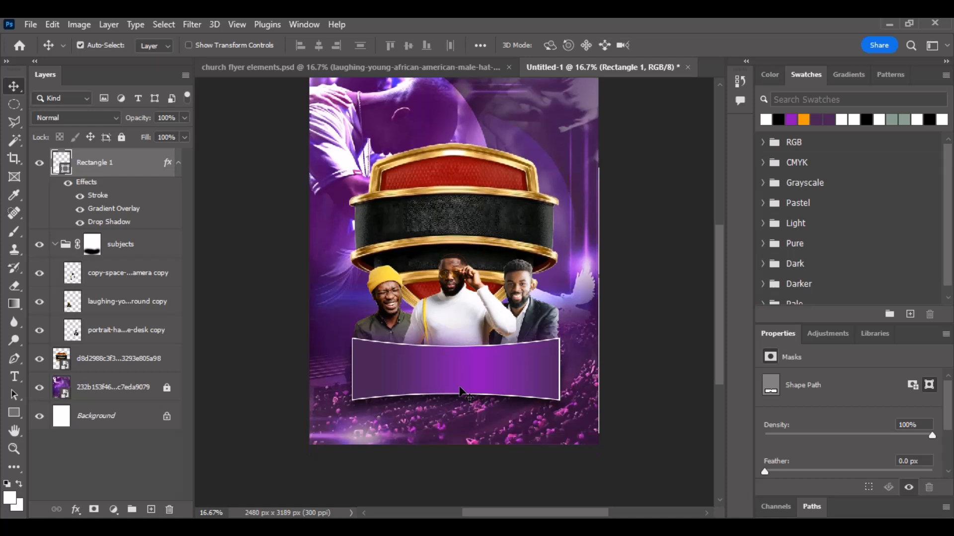
pyautogui.click(435, 370)
pyautogui.rightClick(115, 171)
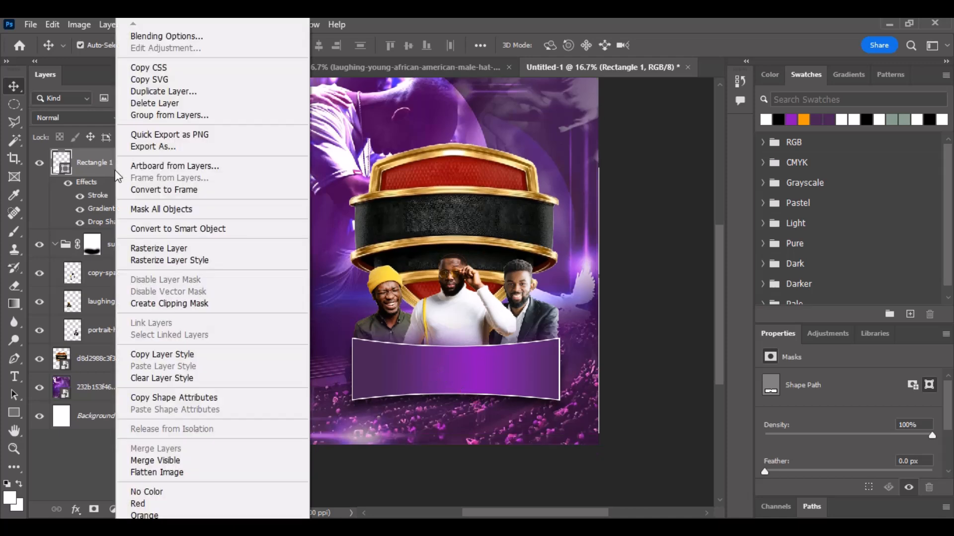
pyautogui.click(167, 229)
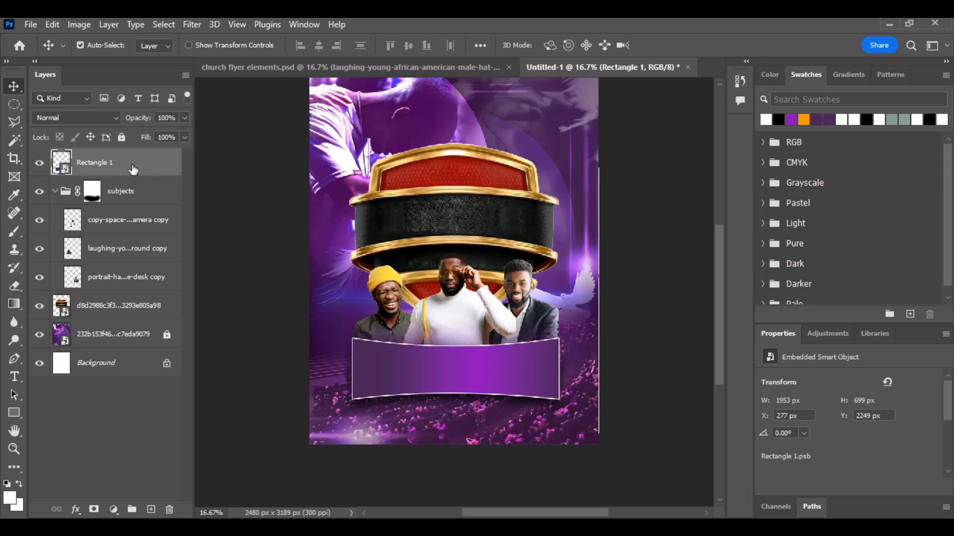
pyautogui.moveTo(436, 368)
pyautogui.mouseDown()
pyautogui.moveTo(444, 341)
pyautogui.moveTo(436, 368)
pyautogui.mouseUp()
pyautogui.click(57, 118)
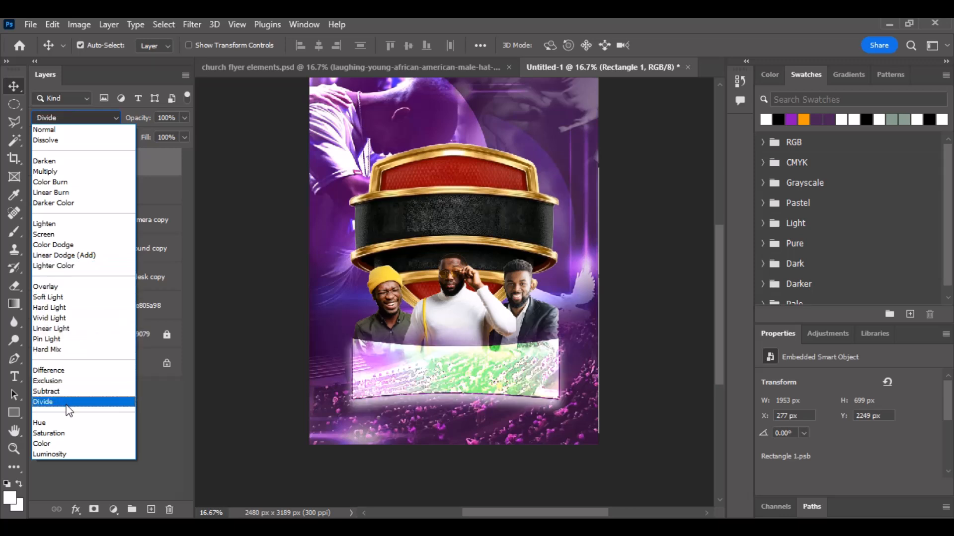
pyautogui.click(227, 361)
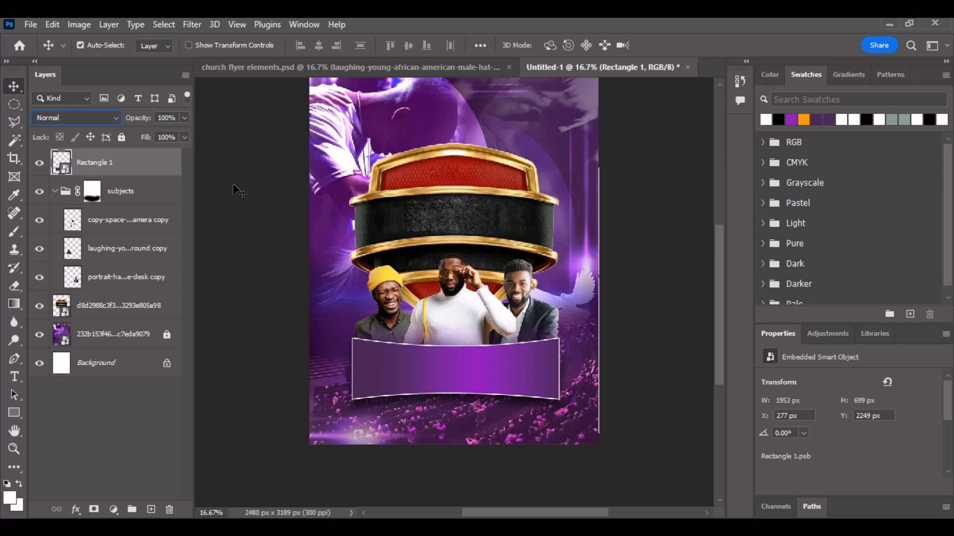
# Step: In church flyer elements.psd, hide the cutouts in the green shirt and white turtleneck, and show the church logo and name text
pyautogui.click(287, 72)
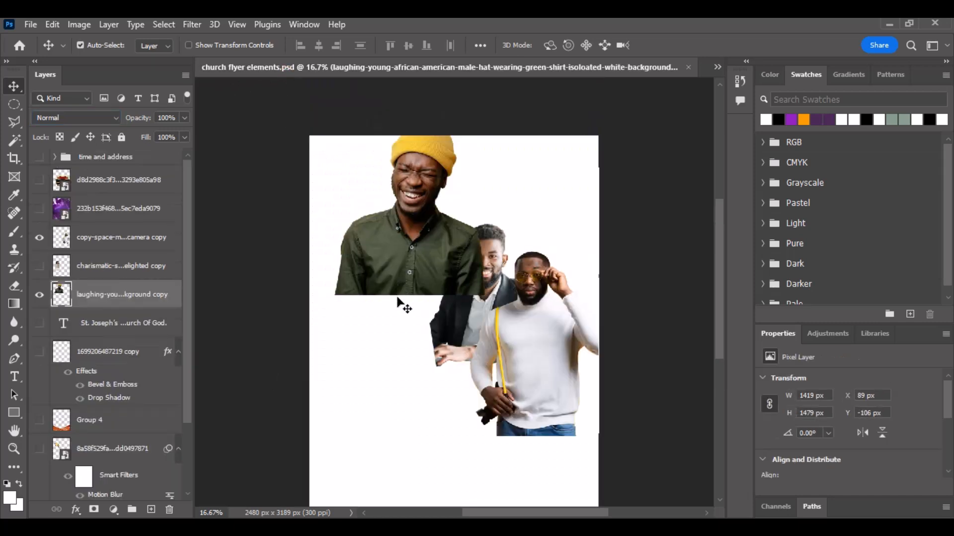
pyautogui.click(43, 294)
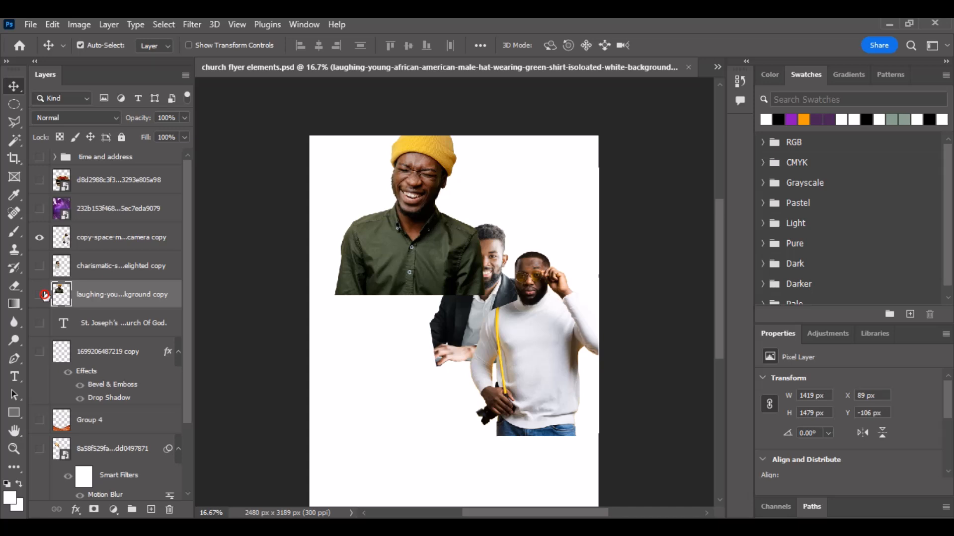
pyautogui.click(39, 237)
pyautogui.scroll(-1, 132, 386)
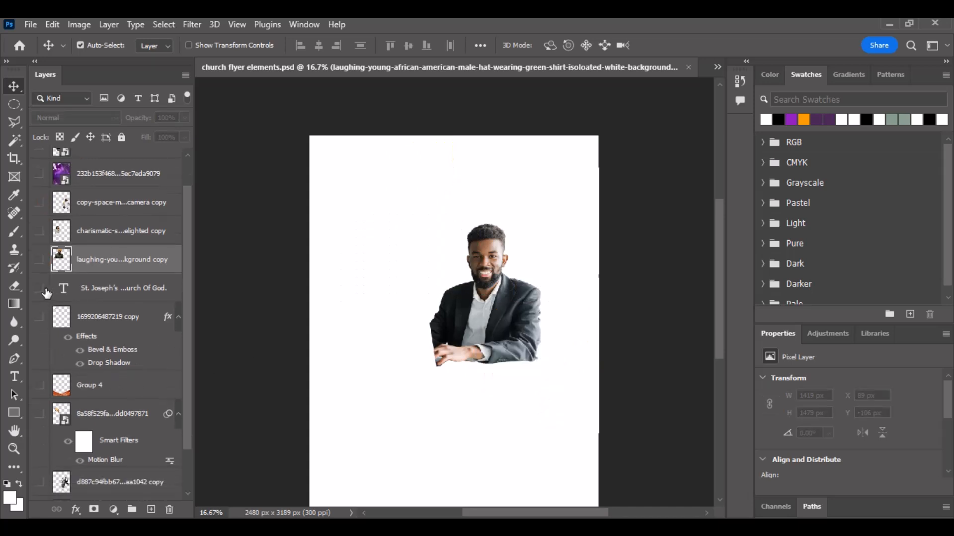
pyautogui.scroll(-2, 63, 377)
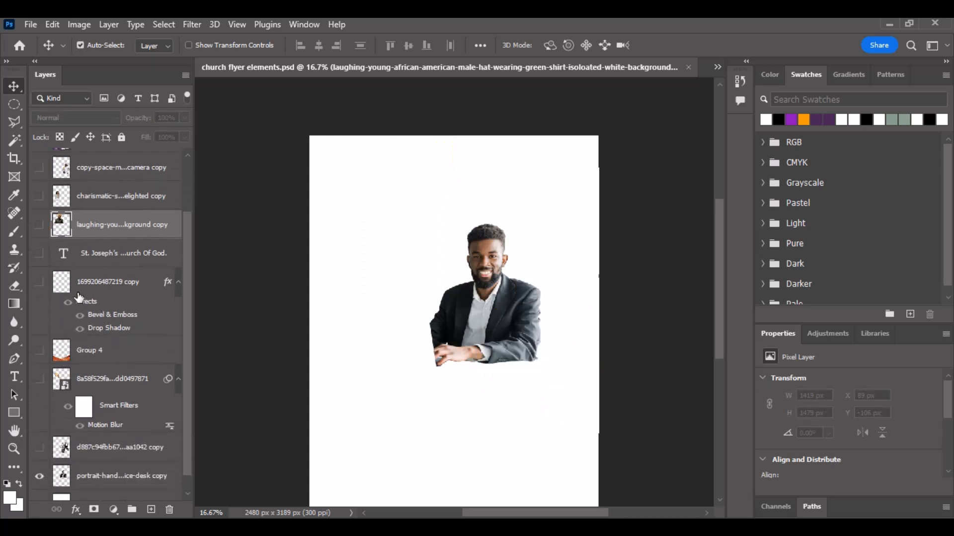
pyautogui.click(39, 283)
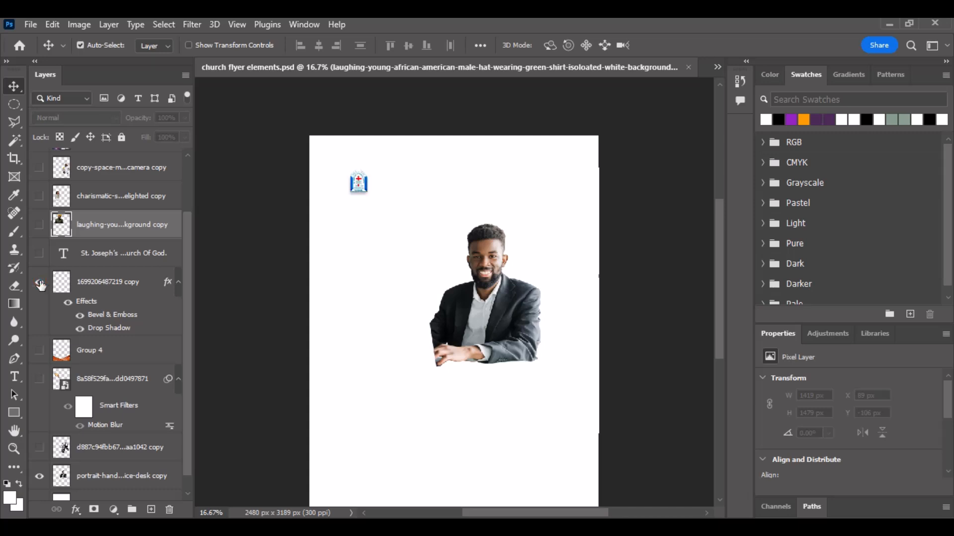
pyautogui.click(40, 254)
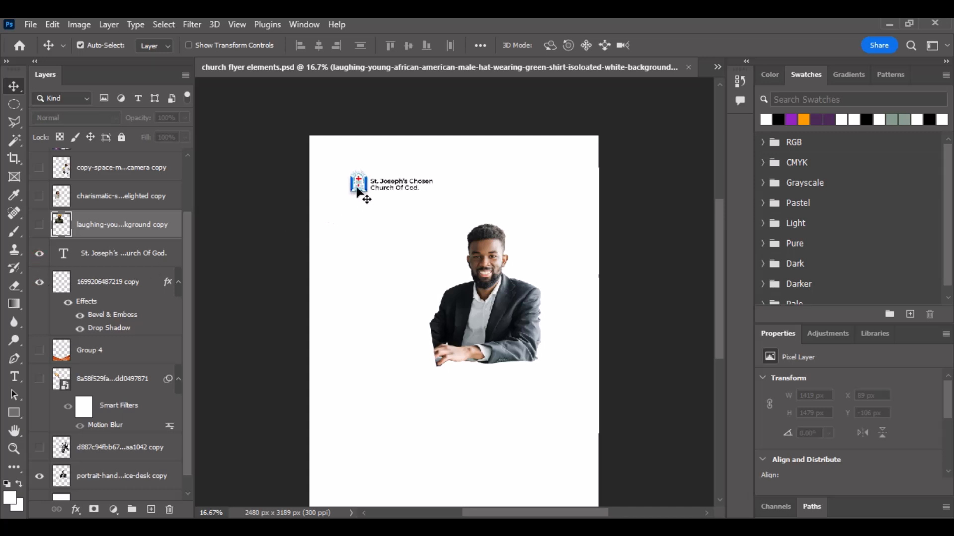
# Step: Copy the church logo and name text into the Untitled-1 flyer above the shield and nudge them down slightly
pyautogui.moveTo(356, 222); pyautogui.dragTo(465, 89)
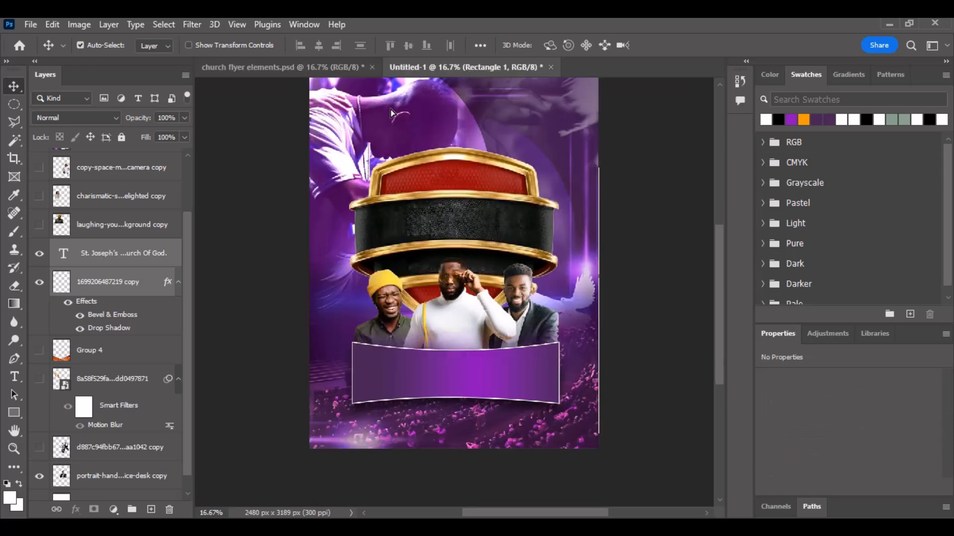
pyautogui.moveTo(392, 113); pyautogui.dragTo(391, 114)
pyautogui.scroll(6, 392, 120)
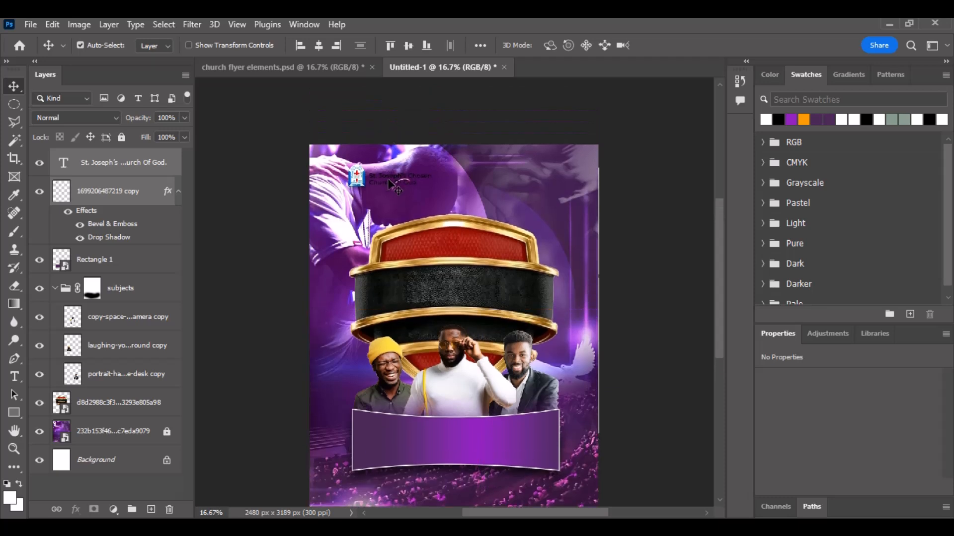
pyautogui.hotkey('shift', 'Down')
pyautogui.hotkey('shift', 'Down')
pyautogui.hotkey('shift', 'Down')
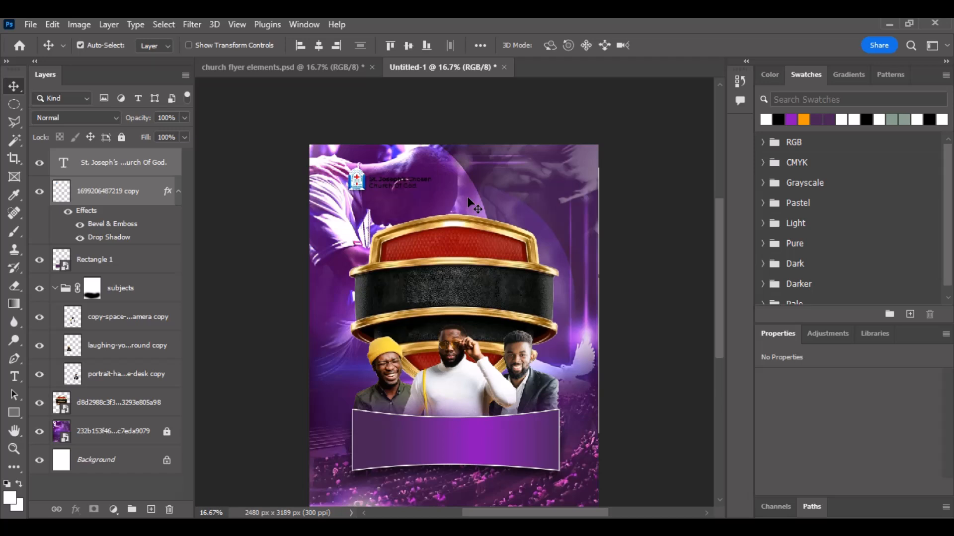
# Step: Scale the church logo and name text together to about 102% of their size
pyautogui.hotkey('ctrl', 't')
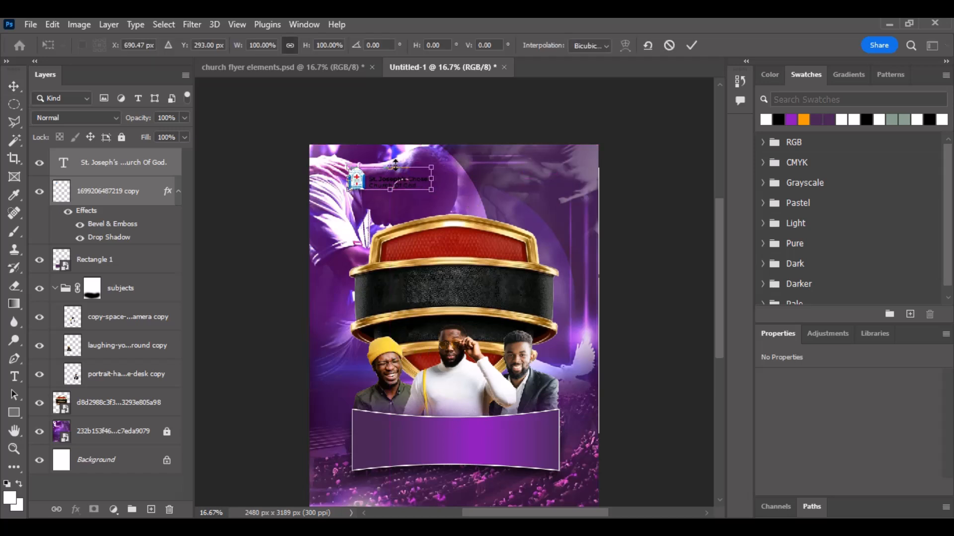
pyautogui.moveTo(432, 178); pyautogui.dragTo(435, 179)
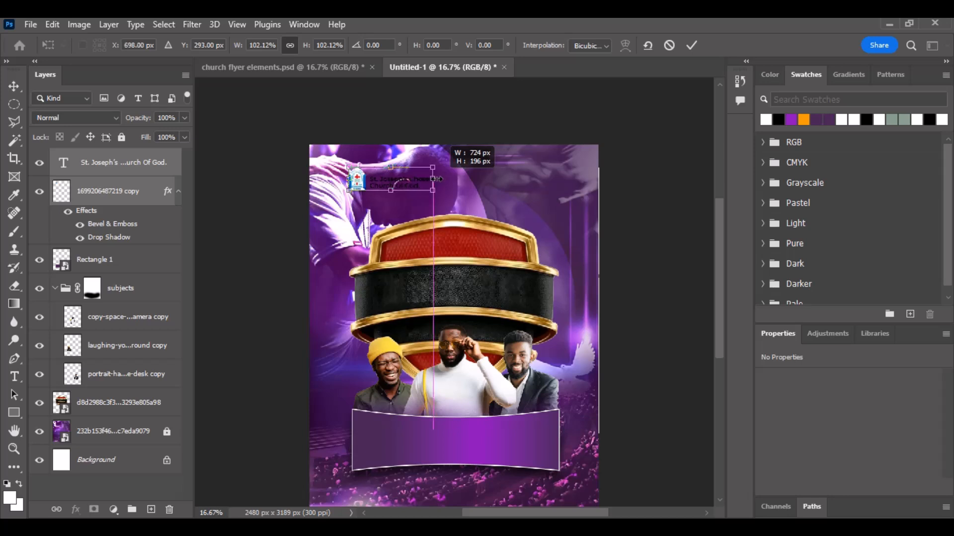
pyautogui.press('Return')
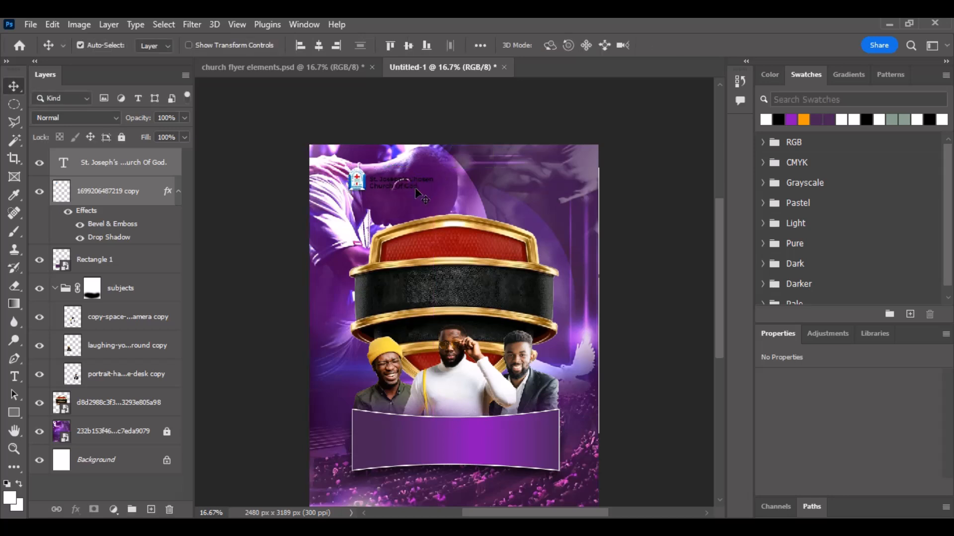
# Step: Recolour the church name text white and nudge it with the logo slightly down and to the left
pyautogui.click(765, 119)
pyautogui.hotkey('shift', 'Down')
pyautogui.hotkey('shift', 'Down')
pyautogui.hotkey('shift', 'Left')
pyautogui.hotkey('shift', 'Left')
pyautogui.hotkey('shift', 'Left')
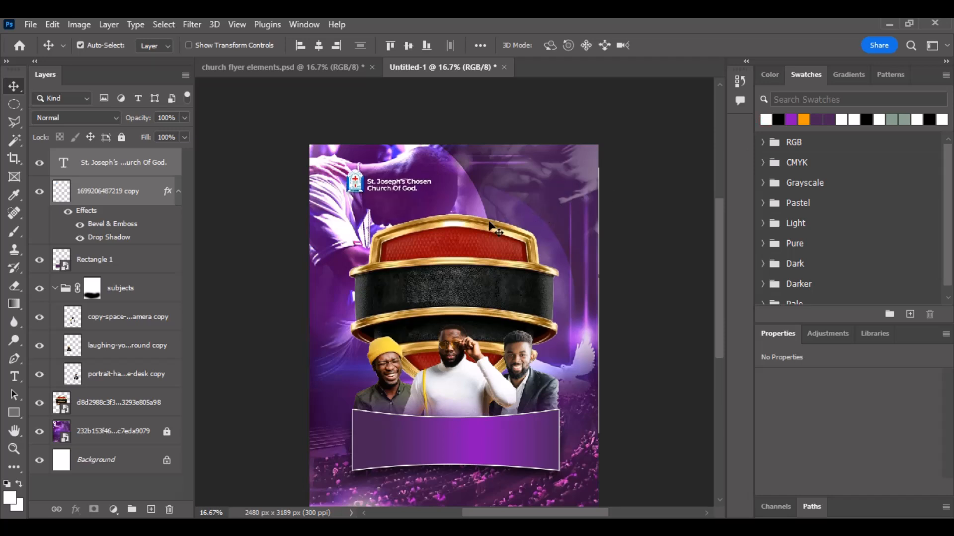
pyautogui.click(641, 244)
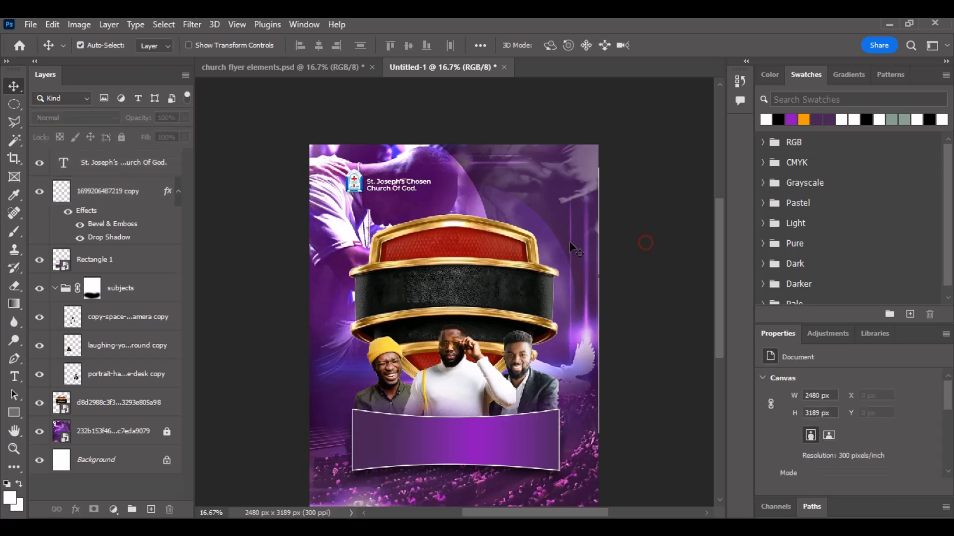
pyautogui.scroll(-2, 569, 242)
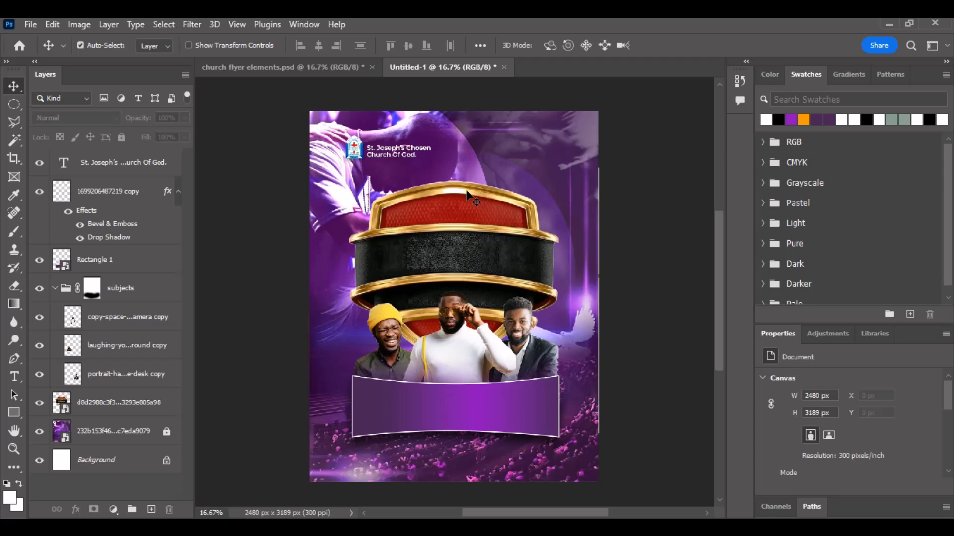
# Step: In church flyer elements.psd, hide the church logo and name text, and show the tambourine layer
pyautogui.click(276, 71)
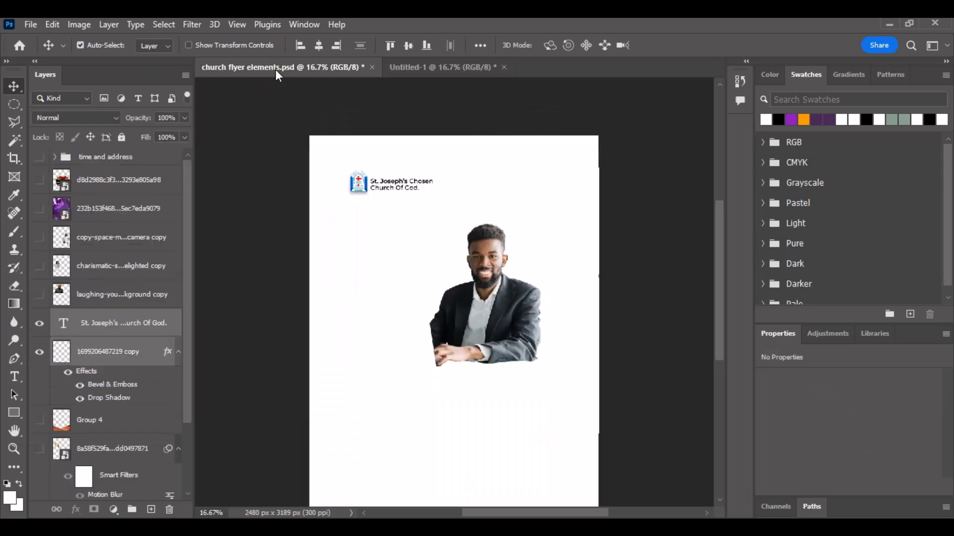
pyautogui.click(39, 323)
pyautogui.click(38, 353)
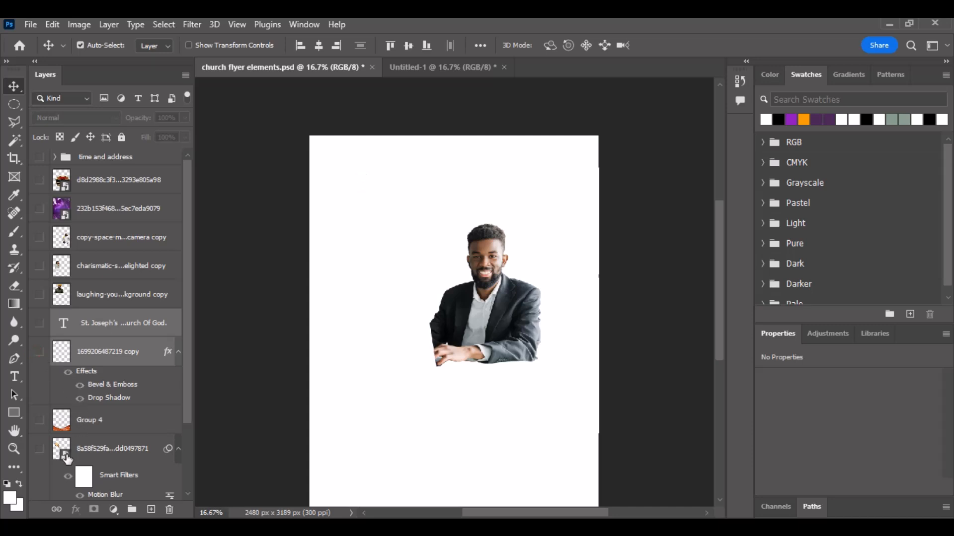
pyautogui.click(40, 450)
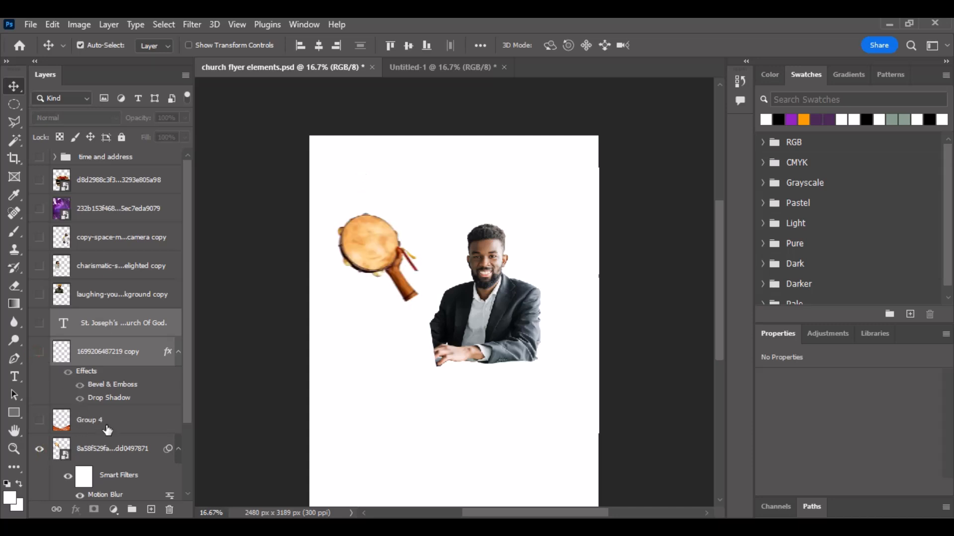
pyautogui.scroll(-3, 44, 456)
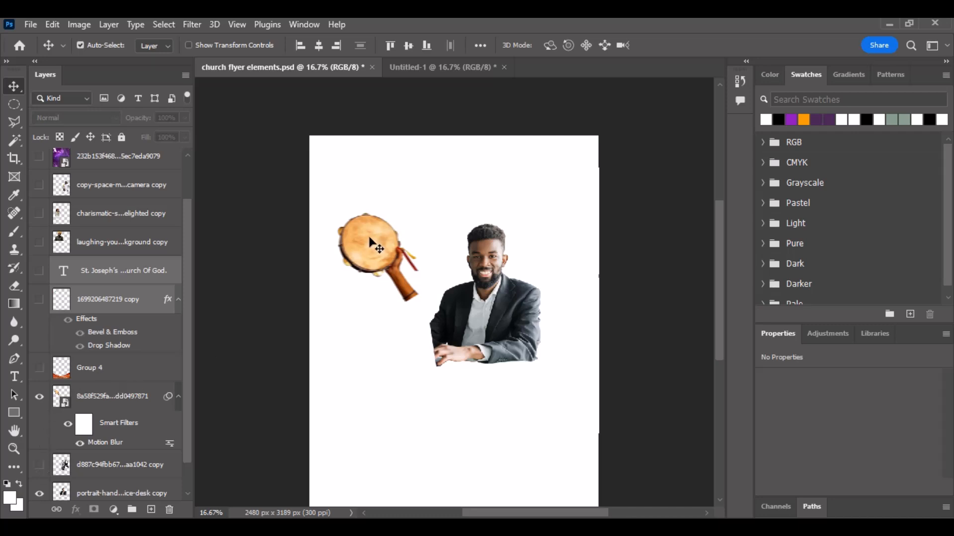
pyautogui.scroll(1, 132, 408)
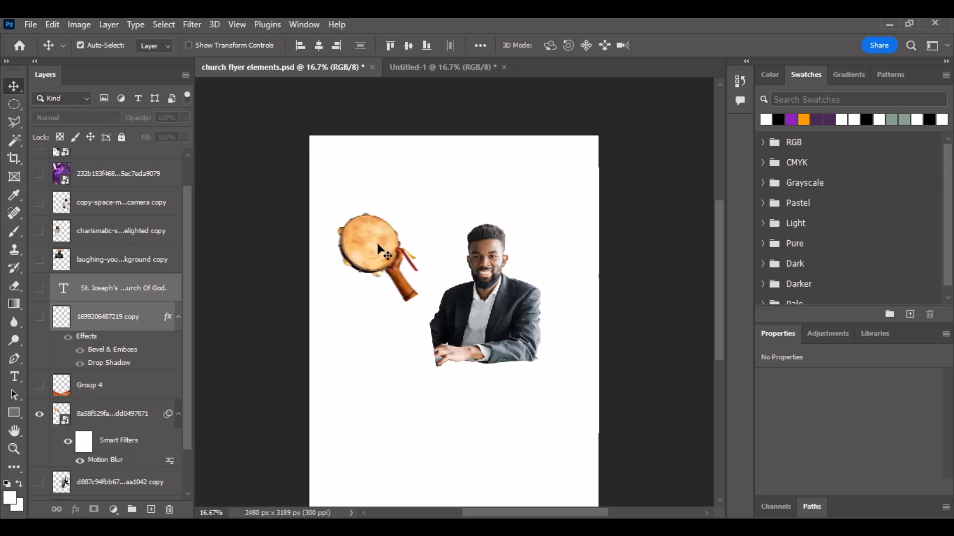
# Step: Copy the tambourine into the Untitled-1 flyer's upper-right corner and nudge it up 30 px
pyautogui.moveTo(390, 244); pyautogui.dragTo(460, 72)
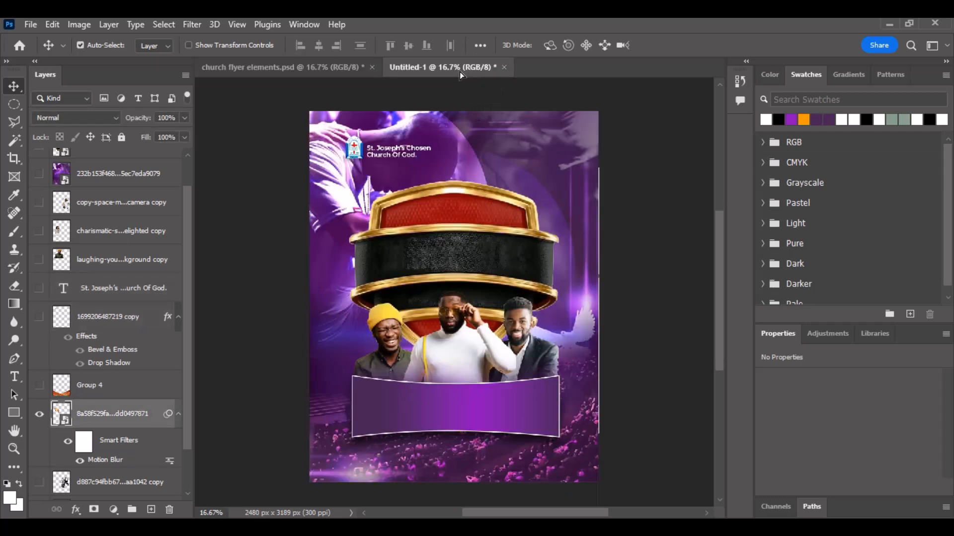
pyautogui.moveTo(558, 153); pyautogui.dragTo(566, 174)
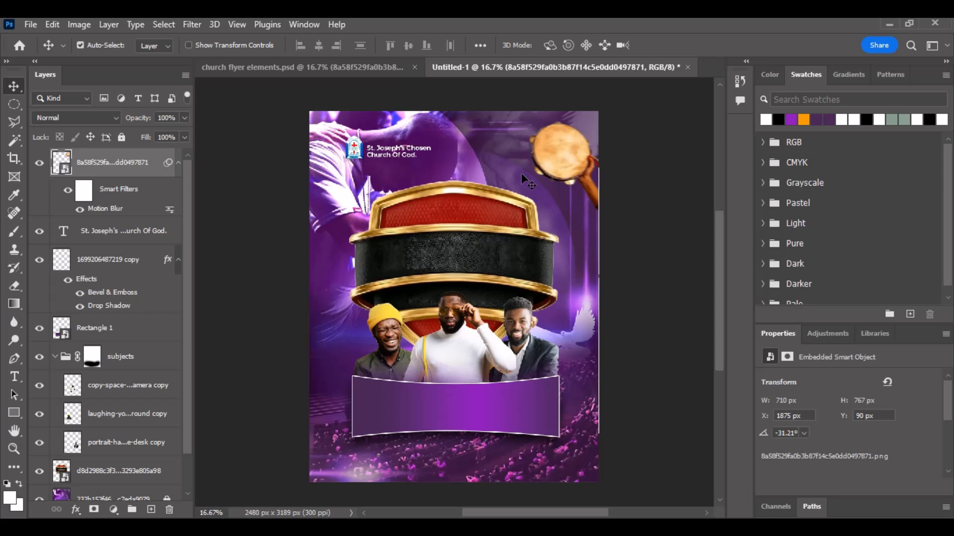
pyautogui.hotkey('shift', 'Up')
pyautogui.hotkey('shift', 'Up')
pyautogui.hotkey('shift', 'Up')
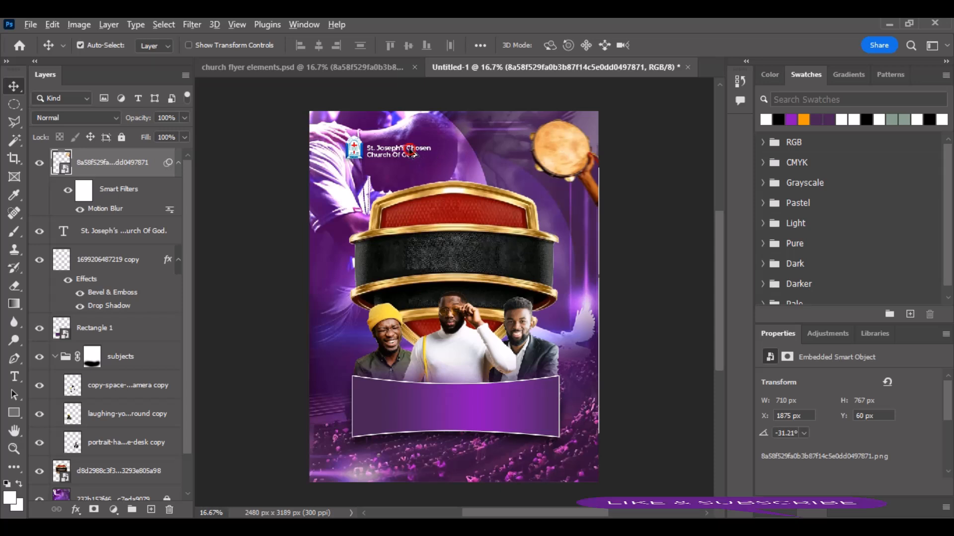
# Step: Duplicate the church name text onto the tambourine, place the copy above the tambourine layer, and replace its wording with "The Youth Ministry" on two lines
pyautogui.moveTo(412, 154); pyautogui.dragTo(582, 147)
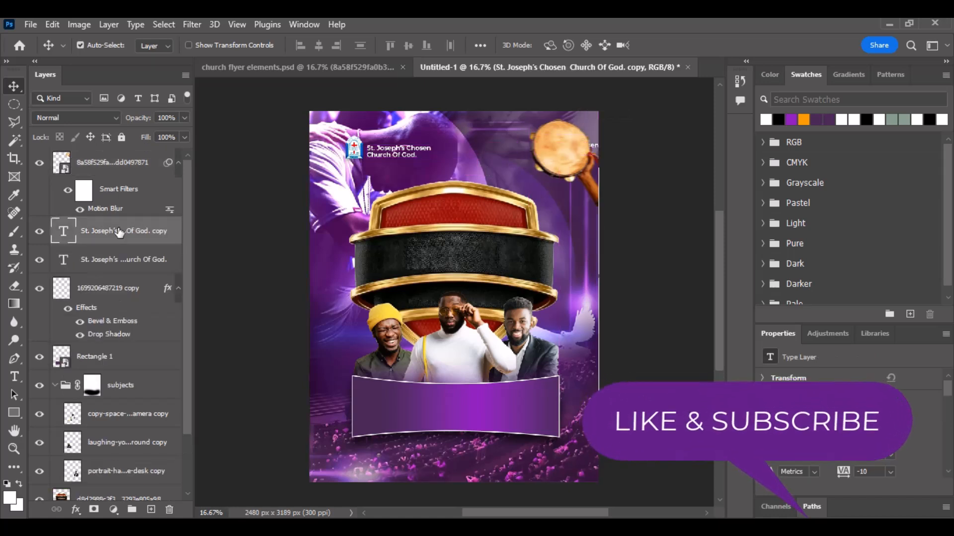
pyautogui.moveTo(122, 232); pyautogui.dragTo(128, 149)
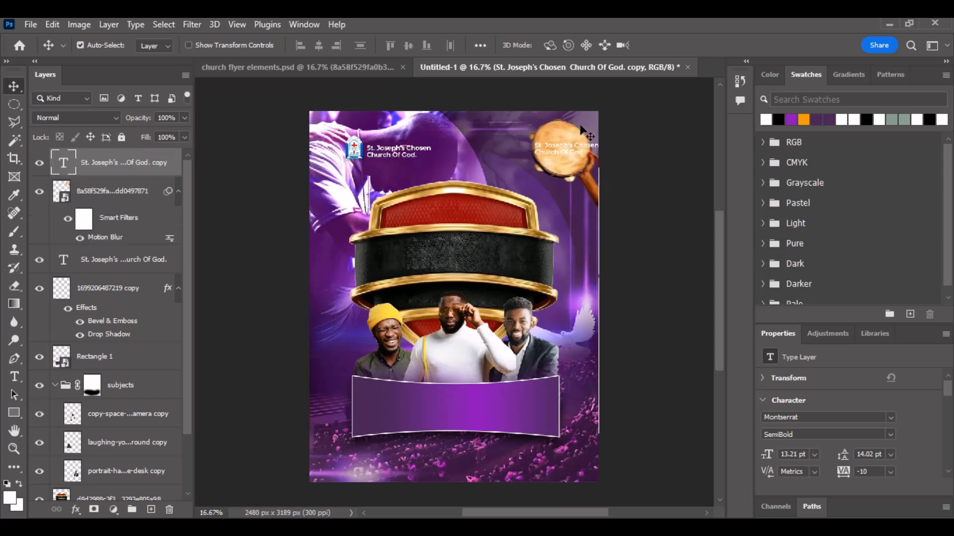
pyautogui.click(557, 146)
pyautogui.doubleClick(556, 146)
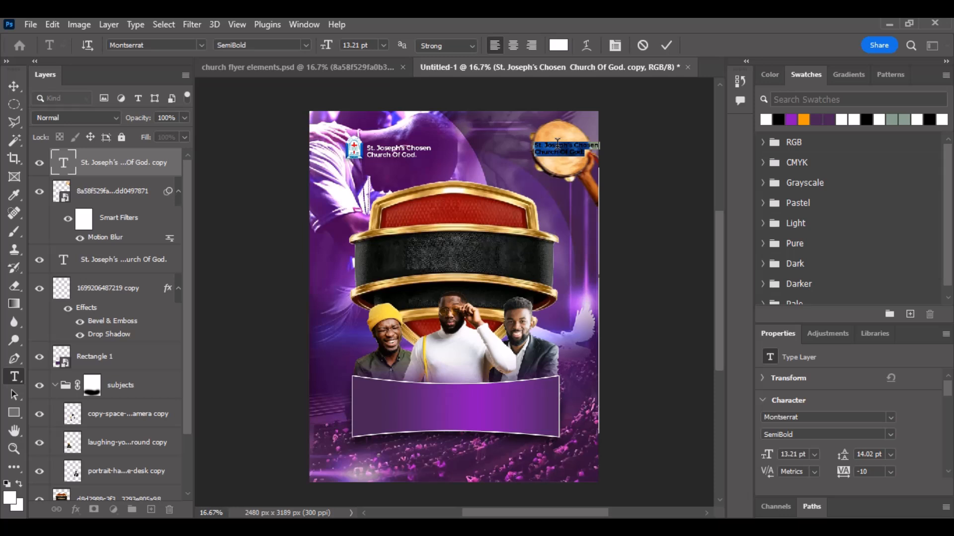
pyautogui.press('BackSpace')
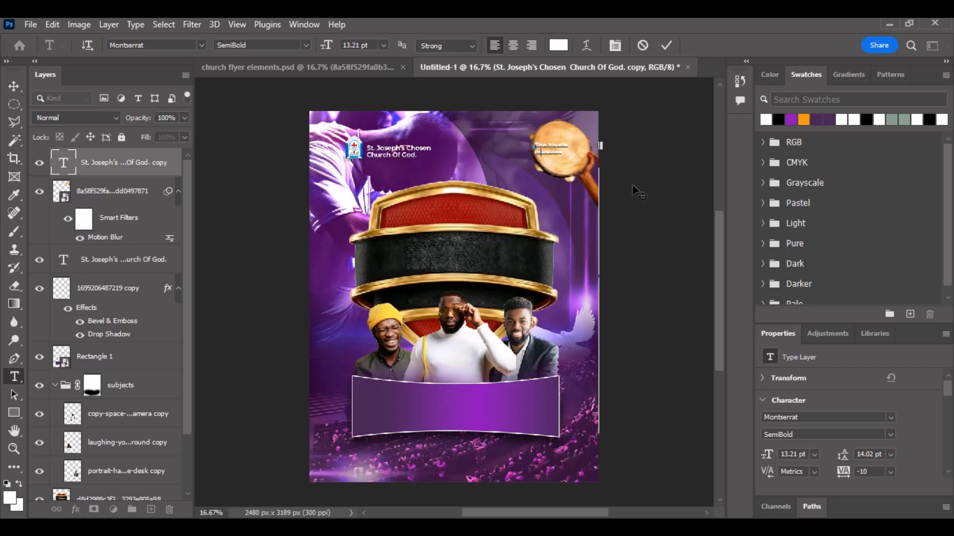
pyautogui.press('BackSpace')
pyautogui.write('M')
# Step: Centre-align the two lines of "The Youth Ministry" text
pyautogui.moveTo(534, 144); pyautogui.dragTo(567, 155)
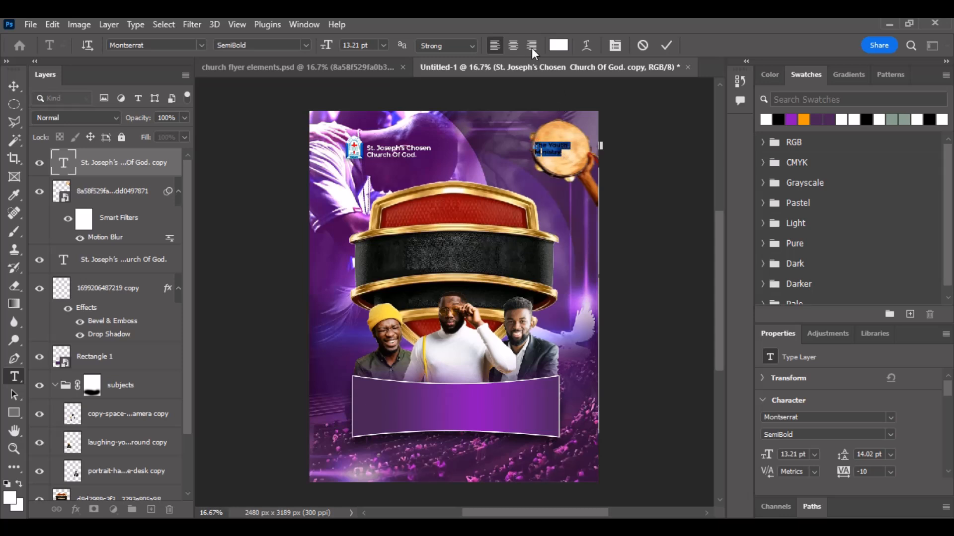
pyautogui.click(512, 45)
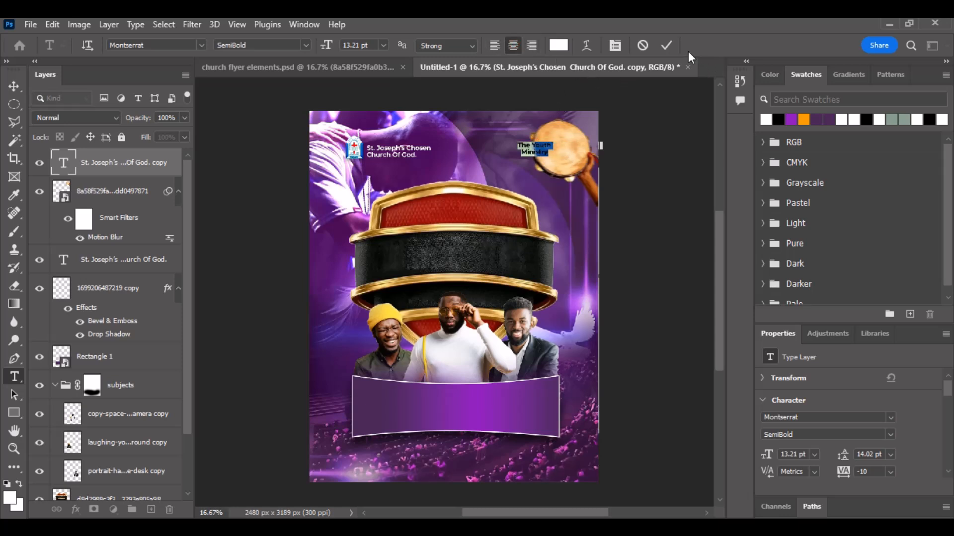
pyautogui.click(666, 45)
# Step: Move "The Youth Ministry" text to the middle of the tambourine's drumhead
pyautogui.press('v')
pyautogui.moveTo(551, 149); pyautogui.dragTo(576, 148)
pyautogui.hotkey('shift', 'Left')
pyautogui.hotkey('shift', 'Left')
pyautogui.hotkey('shift', 'Left')
pyautogui.hotkey('shift', 'Left')
pyautogui.hotkey('shift', 'Left')
pyautogui.hotkey('shift', 'Left')
pyautogui.hotkey('shift', 'Left')
pyautogui.hotkey('shift', 'Left')
pyautogui.hotkey('shift', 'Left')
pyautogui.hotkey('shift', 'Left')
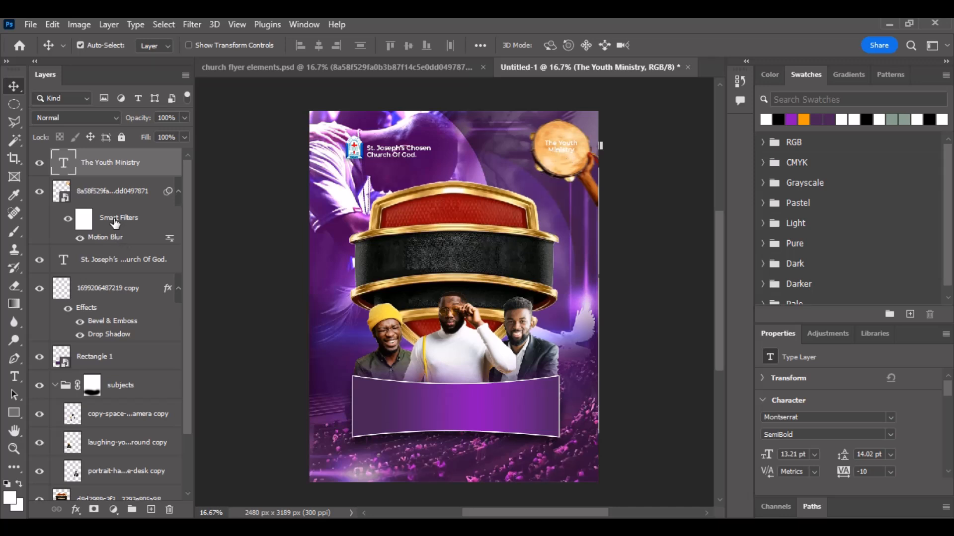
# Step: Set "The Youth Ministry" text to Bold and scale it to about 130% around its centre
pyautogui.click(892, 434)
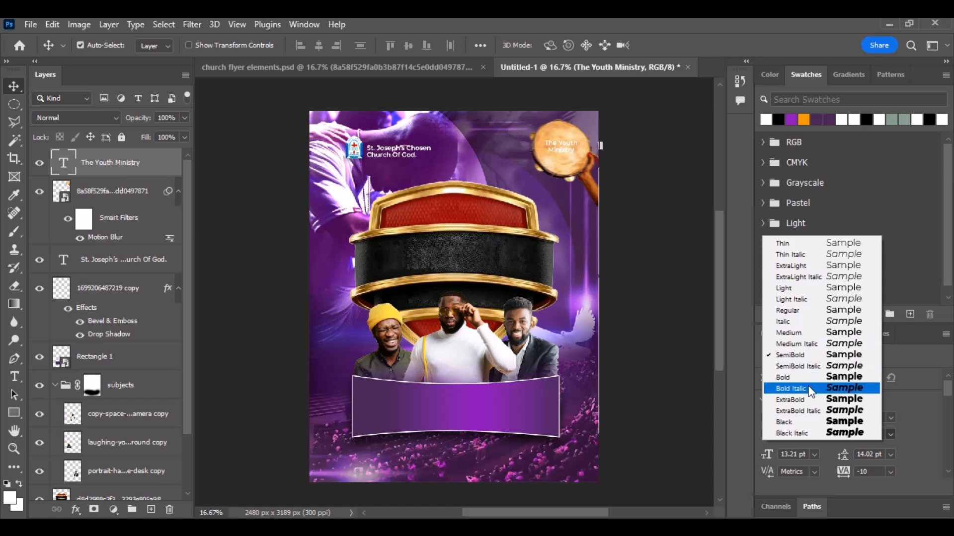
pyautogui.click(818, 377)
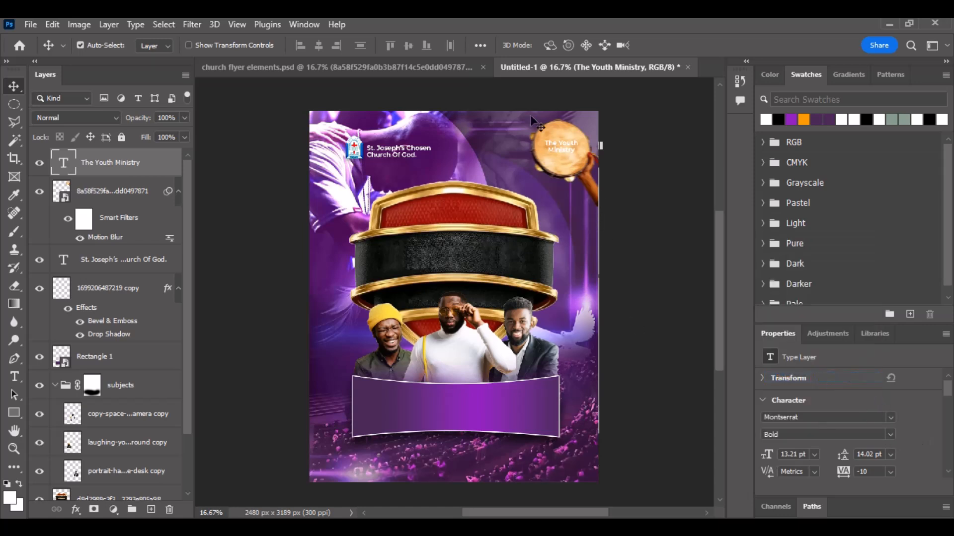
pyautogui.scroll(3, 554, 148)
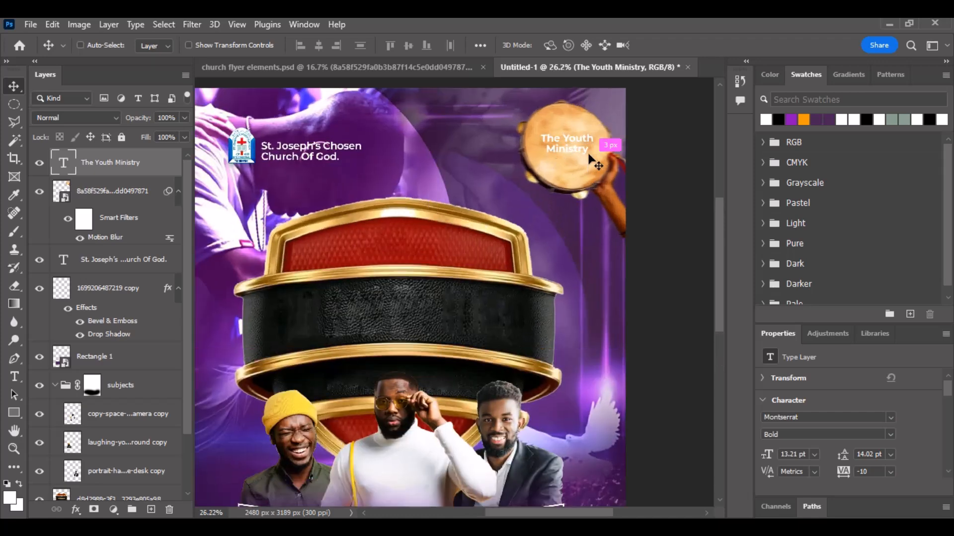
pyautogui.hotkey('ctrl', 't')
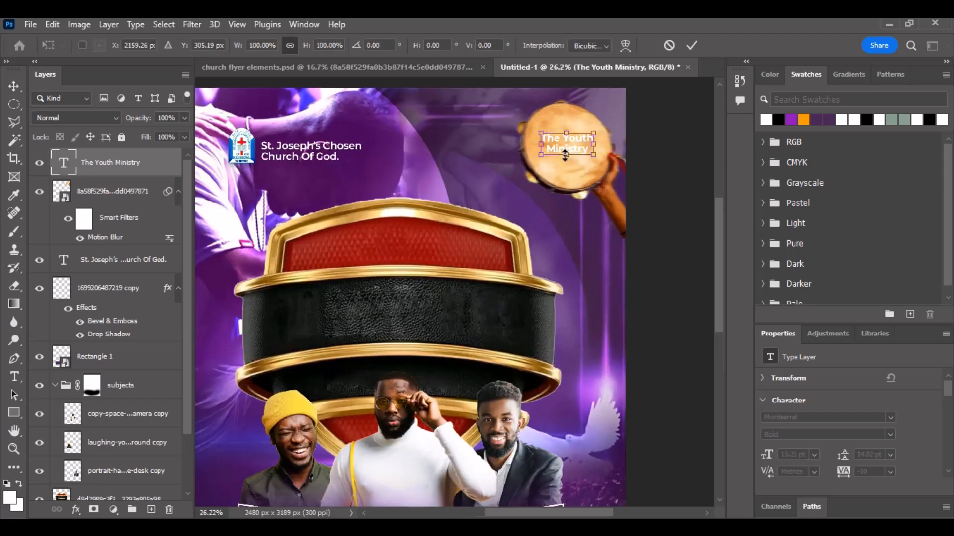
pyautogui.moveTo(565, 156); pyautogui.dragTo(604, 161)
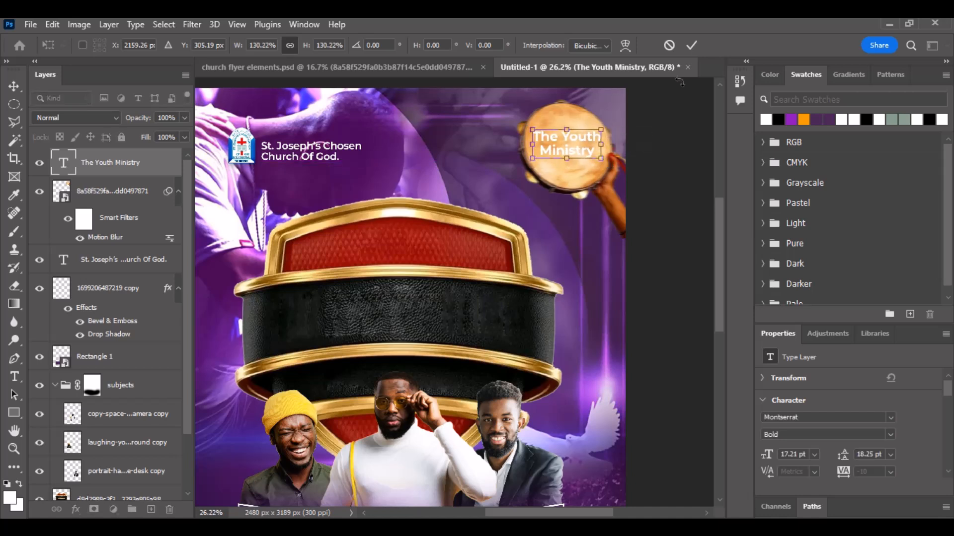
pyautogui.click(692, 46)
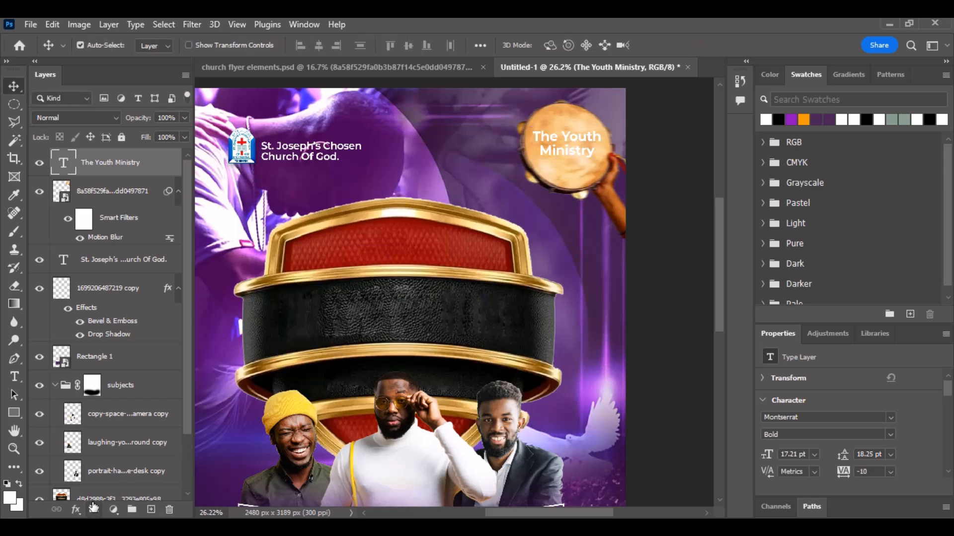
# Step: Add a black Multiply drop shadow to "The Youth Ministry" text with 55% opacity, 7 px distance, 0% spread and 16 px size
pyautogui.click(77, 510)
pyautogui.click(94, 496)
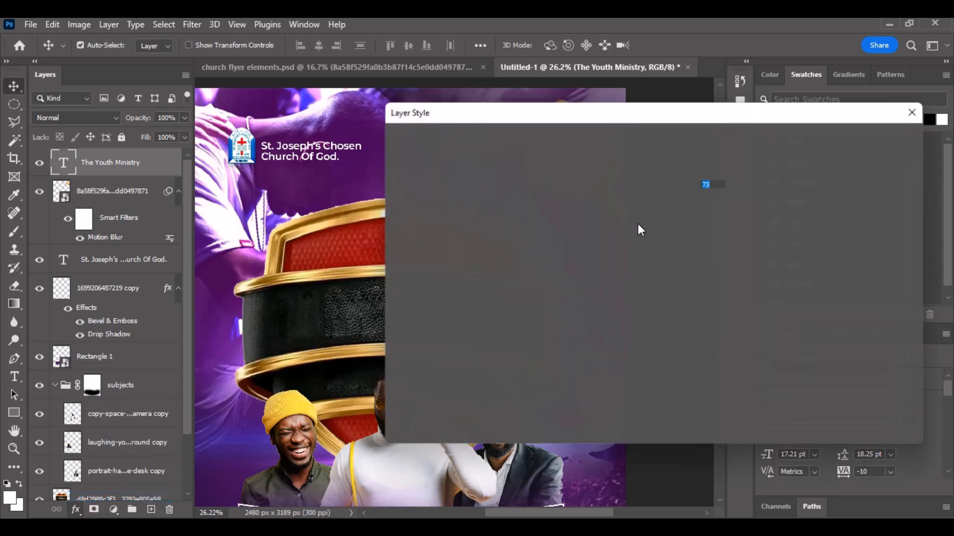
pyautogui.moveTo(598, 111); pyautogui.dragTo(585, 229)
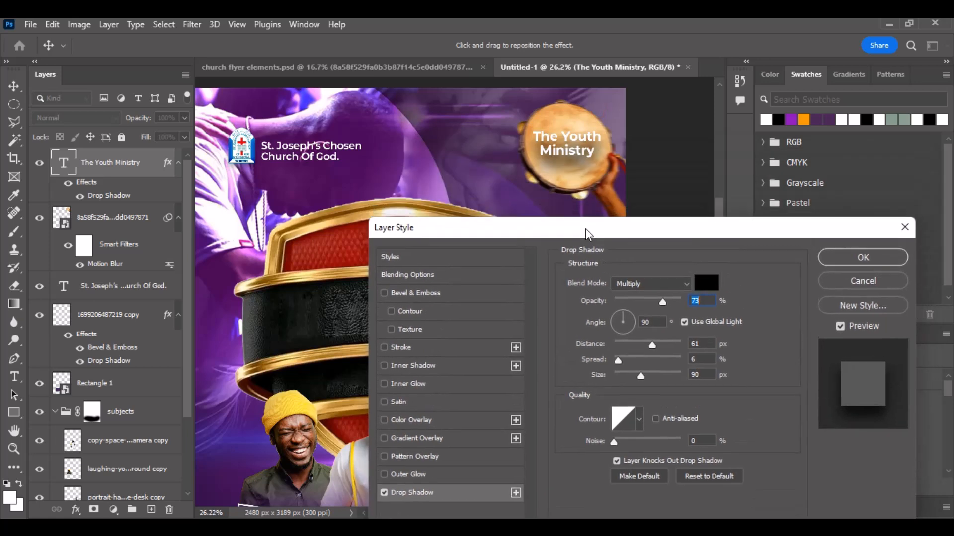
pyautogui.moveTo(651, 345); pyautogui.dragTo(641, 343)
pyautogui.moveTo(640, 376)
pyautogui.mouseDown()
pyautogui.moveTo(626, 376)
pyautogui.moveTo(636, 343)
pyautogui.moveTo(626, 343)
pyautogui.moveTo(622, 372)
pyautogui.mouseUp()
pyautogui.moveTo(663, 302); pyautogui.dragTo(660, 303)
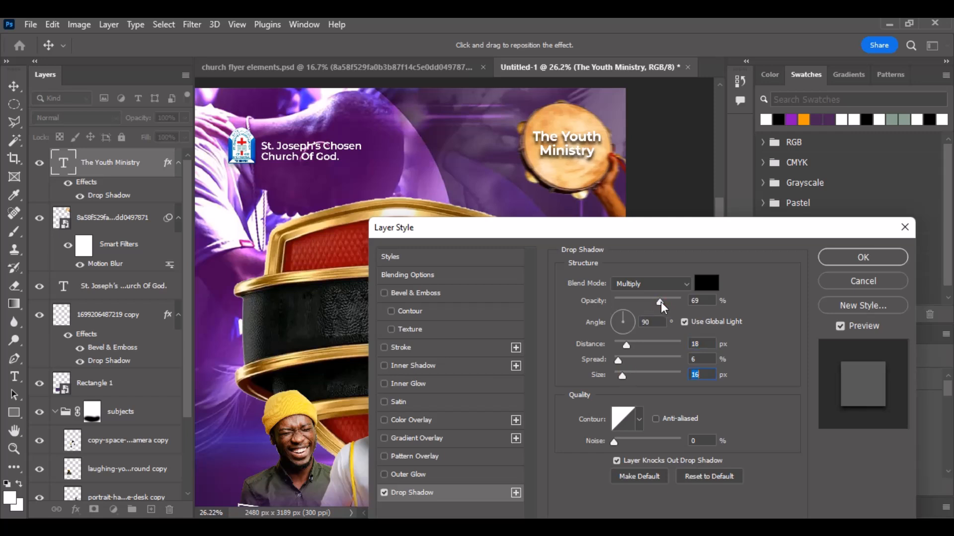
pyautogui.click(654, 302)
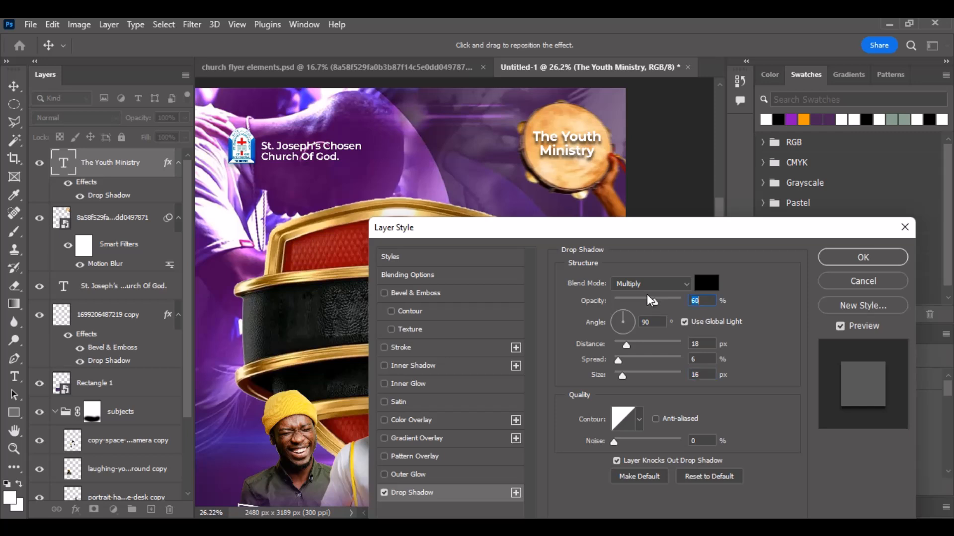
pyautogui.moveTo(653, 299); pyautogui.dragTo(651, 300)
pyautogui.moveTo(628, 343); pyautogui.dragTo(623, 377)
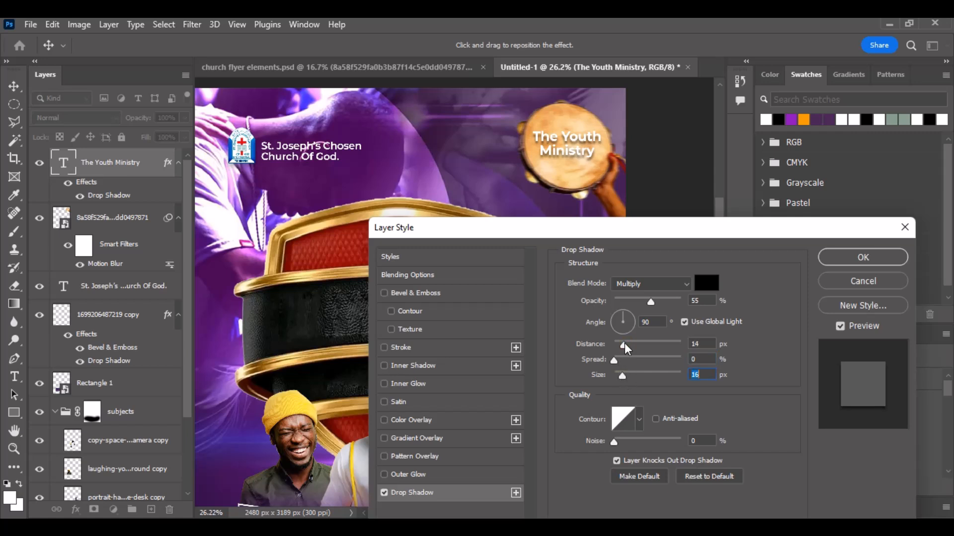
pyautogui.moveTo(625, 344); pyautogui.dragTo(619, 344)
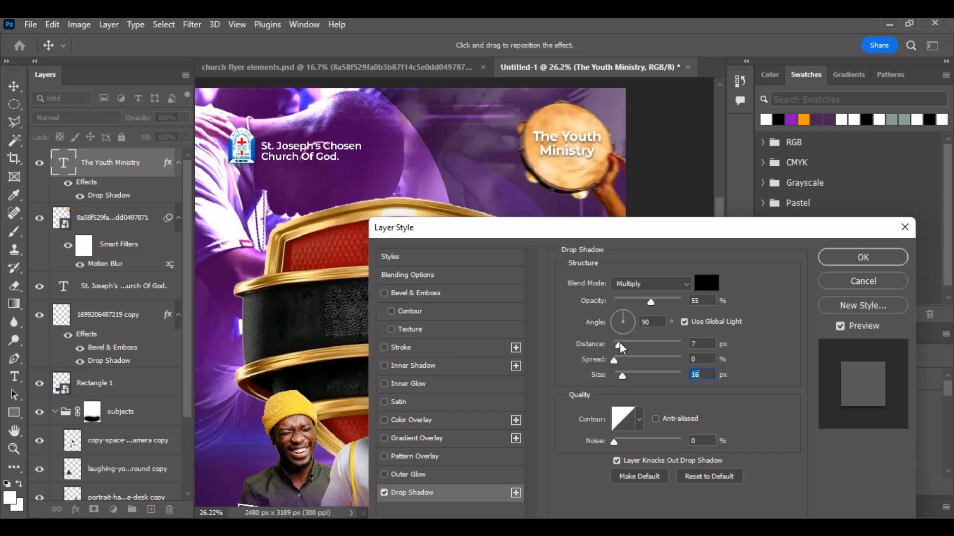
pyautogui.click(829, 256)
pyautogui.scroll(-4, 612, 183)
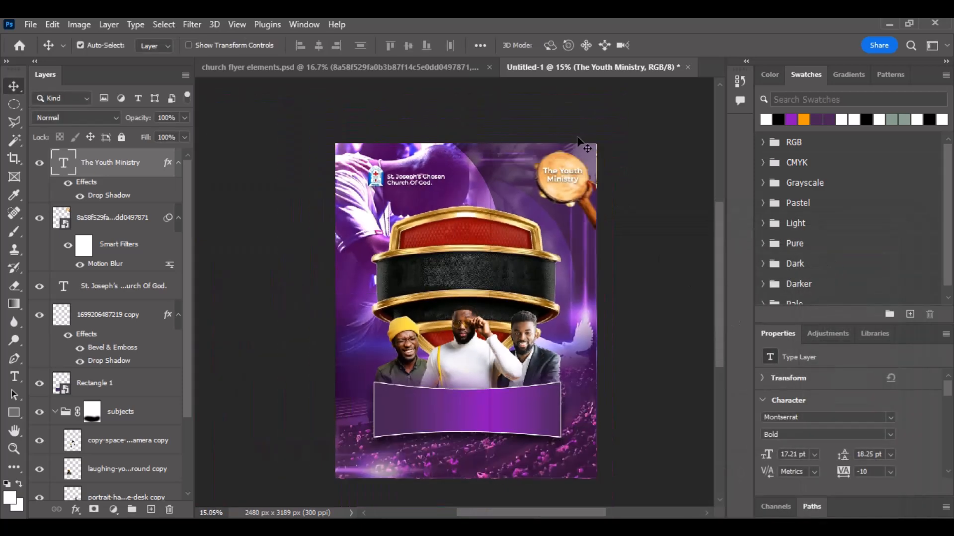
pyautogui.scroll(-2, 518, 151)
pyautogui.scroll(1, 477, 208)
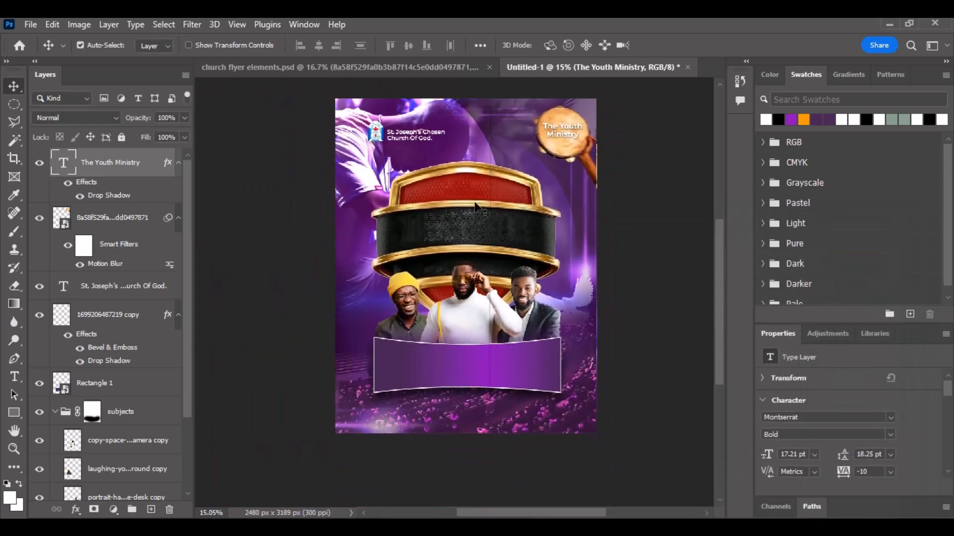
# Step: Select the church logo together with its "St. Joseph's Chosen Church Of God." text
pyautogui.scroll(1, 437, 184)
pyautogui.scroll(1, 383, 149)
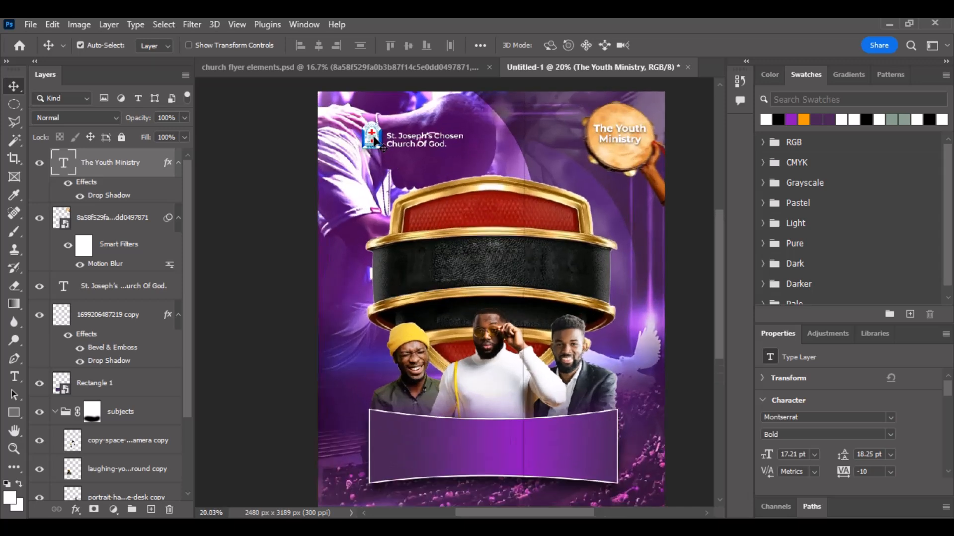
pyautogui.click(376, 142)
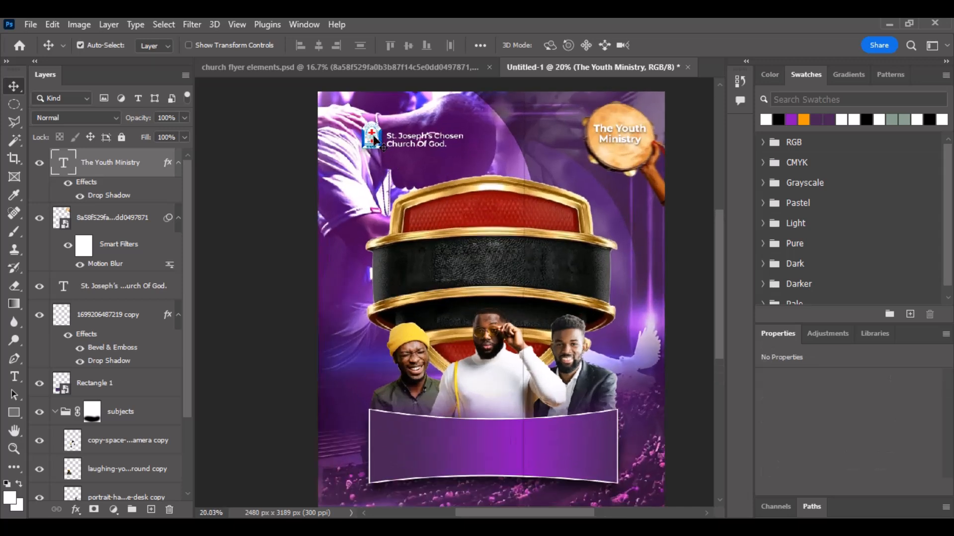
pyautogui.click(418, 145)
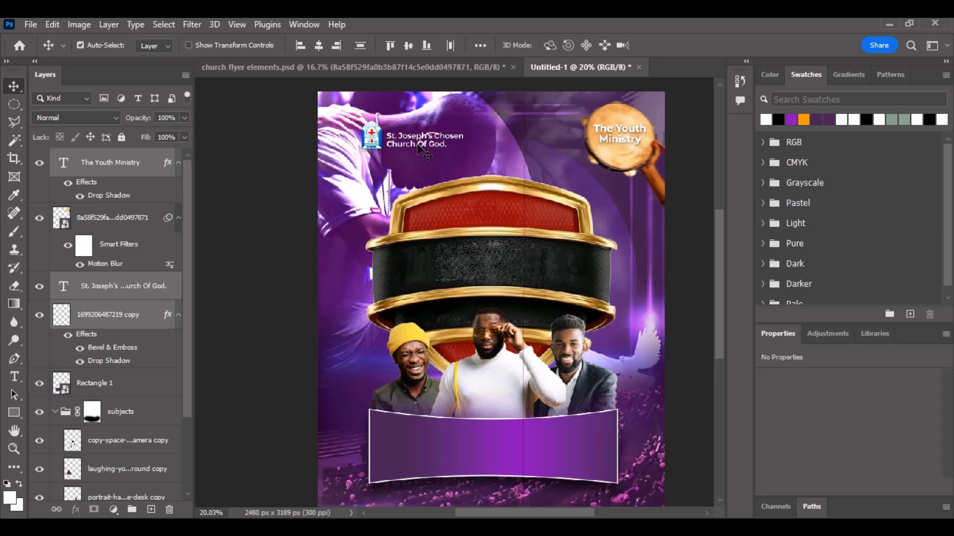
pyautogui.hotkey('shift', 'Left')
pyautogui.hotkey('shift', 'Left')
pyautogui.hotkey('shift', 'Left')
pyautogui.hotkey('shift', 'Left')
pyautogui.hotkey('shift', 'Left')
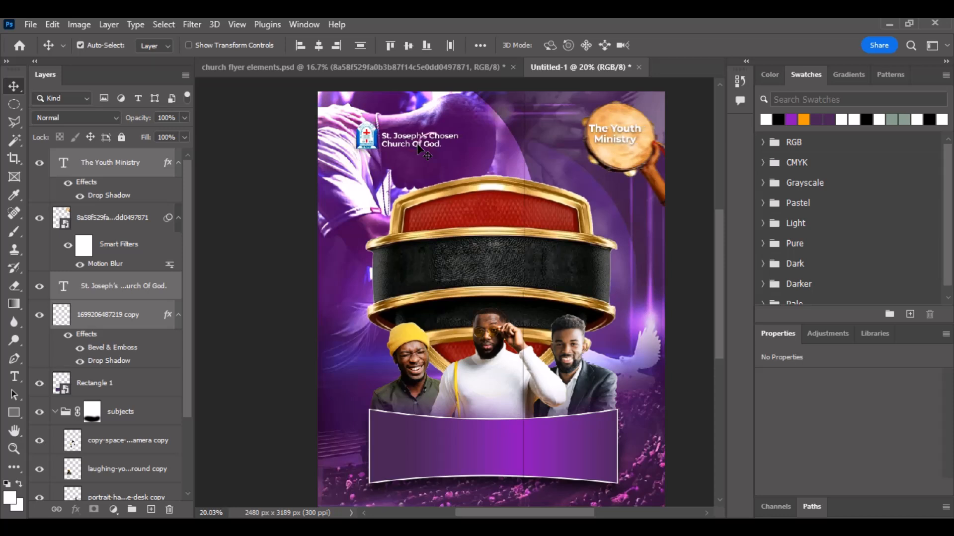
pyautogui.hotkey('shift', 'Right')
pyautogui.hotkey('shift', 'Right')
pyautogui.hotkey('shift', 'Right')
pyautogui.hotkey('shift', 'Right')
pyautogui.hotkey('shift', 'Right')
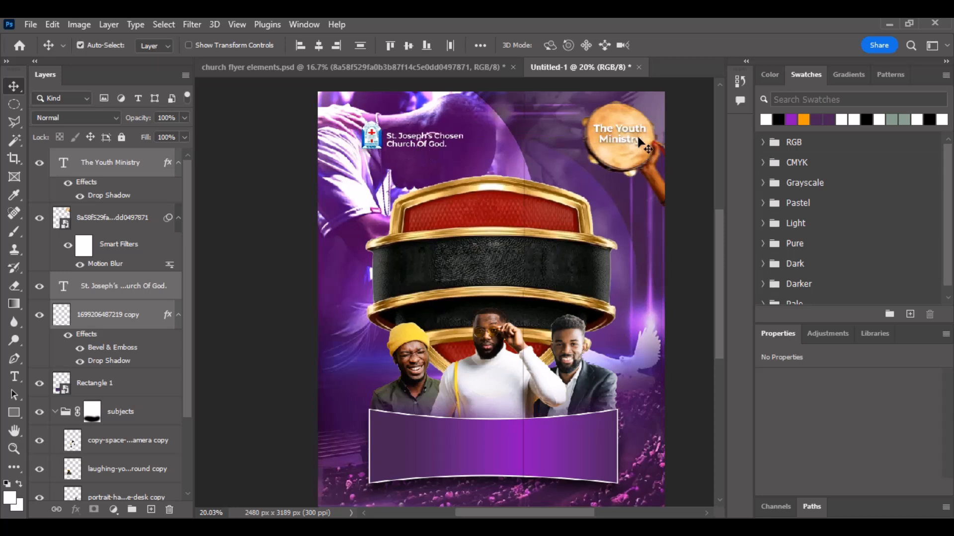
# Step: Take "The Youth Ministry" text out of the selection and nudge the church logo and its name slightly left
pyautogui.keyDown('shift'); pyautogui.click(636, 131); pyautogui.keyUp('shift')
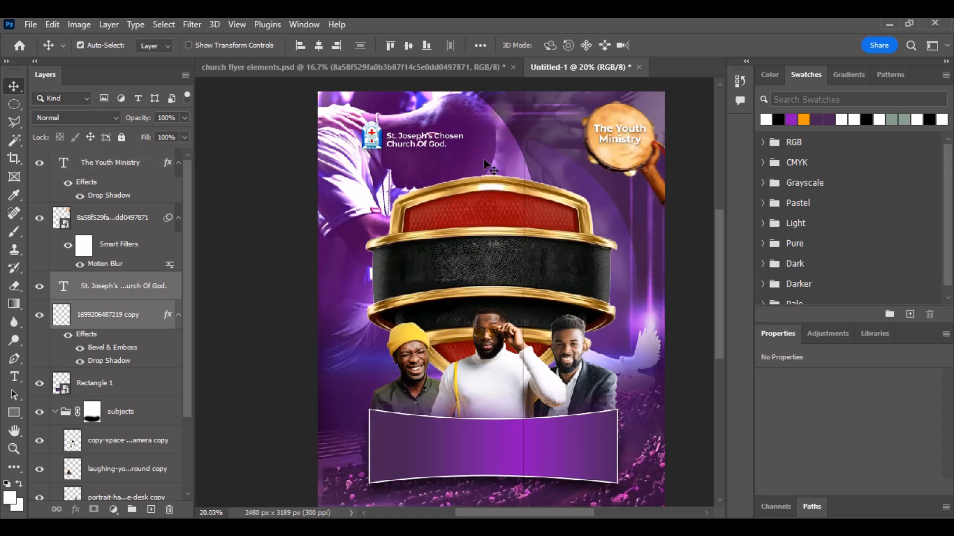
pyautogui.hotkey('shift', 'Left')
pyautogui.hotkey('shift', 'Left')
pyautogui.hotkey('shift', 'Left')
pyautogui.hotkey('shift', 'Left')
pyautogui.hotkey('shift', 'Left')
pyautogui.hotkey('shift', 'Left')
pyautogui.hotkey('shift', 'Left')
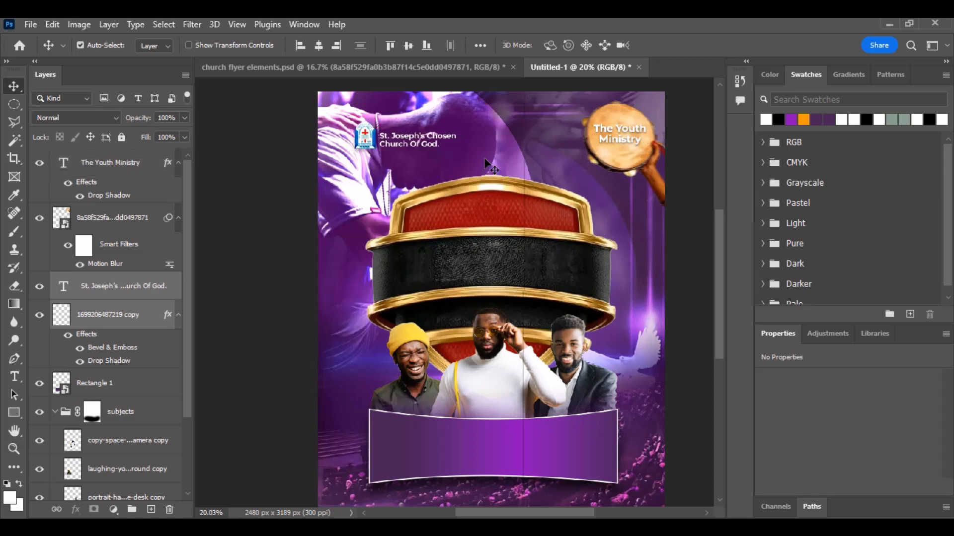
pyautogui.hotkey('shift', 'Right')
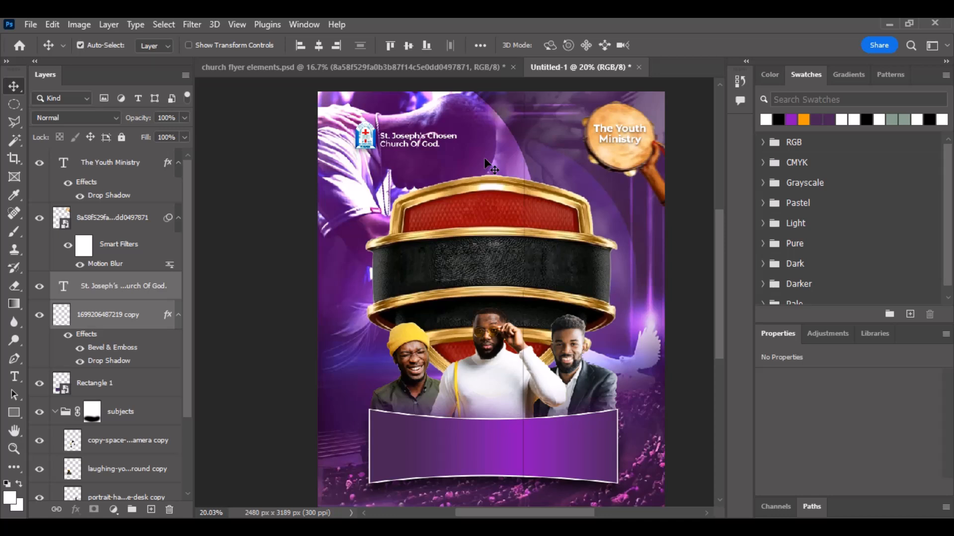
pyautogui.hotkey('shift', 'Left')
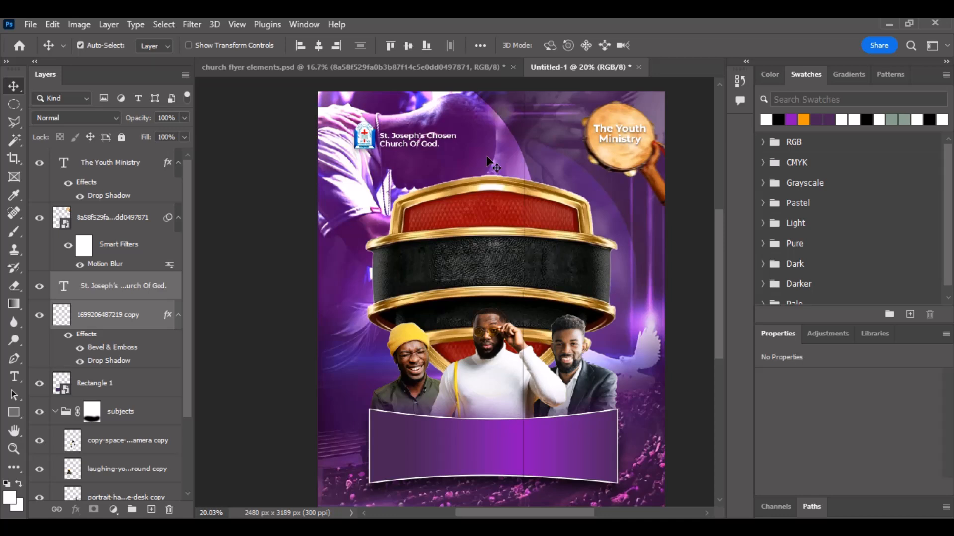
pyautogui.click(689, 251)
# Step: In church flyer elements.psd, show the orange wave layer Group 4 and hide the tambourine layer
pyautogui.scroll(-3, 689, 251)
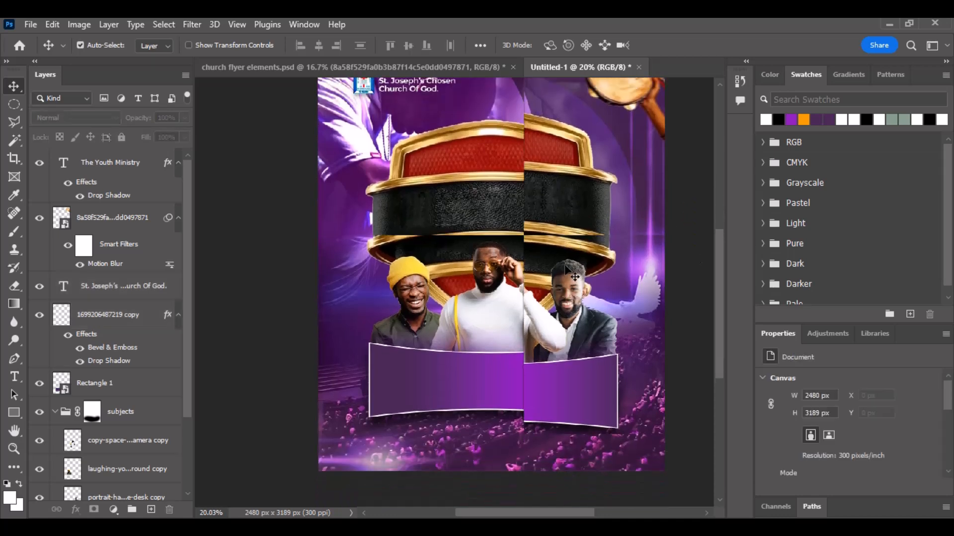
pyautogui.scroll(2, 564, 266)
pyautogui.scroll(-3, 565, 267)
pyautogui.scroll(1, 565, 266)
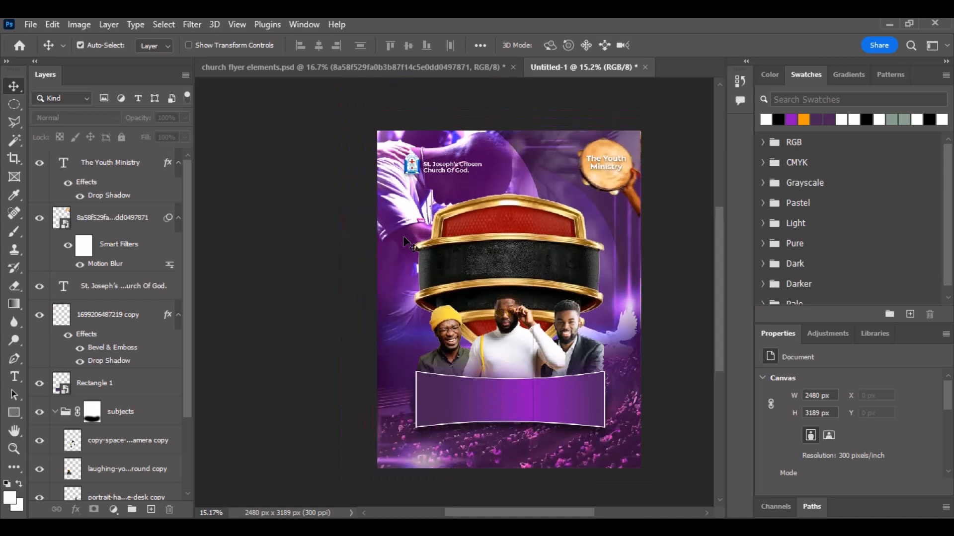
pyautogui.click(353, 70)
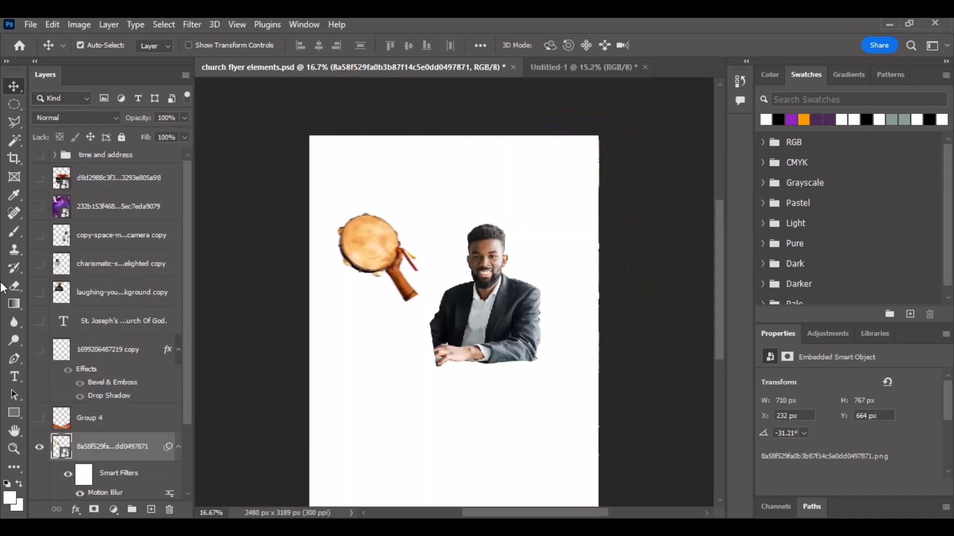
pyautogui.click(39, 418)
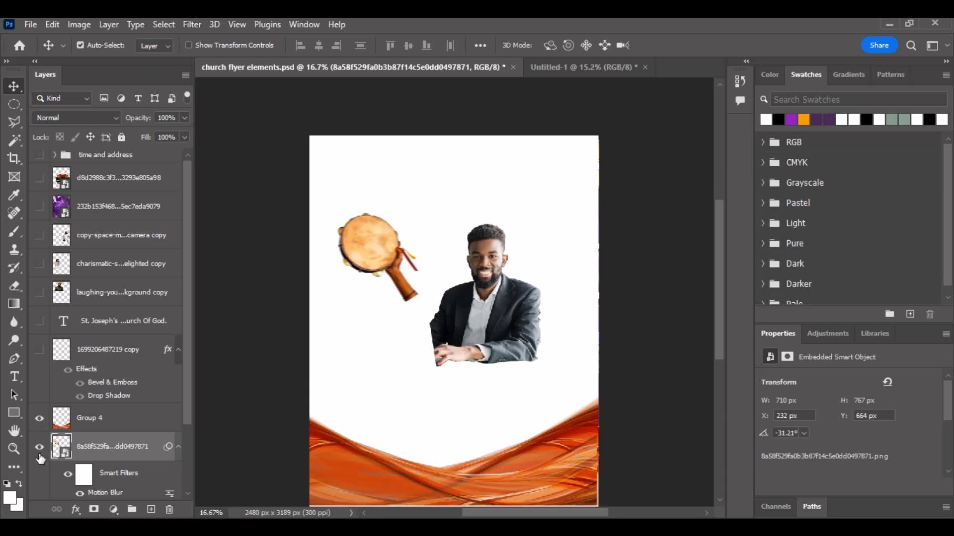
pyautogui.click(39, 447)
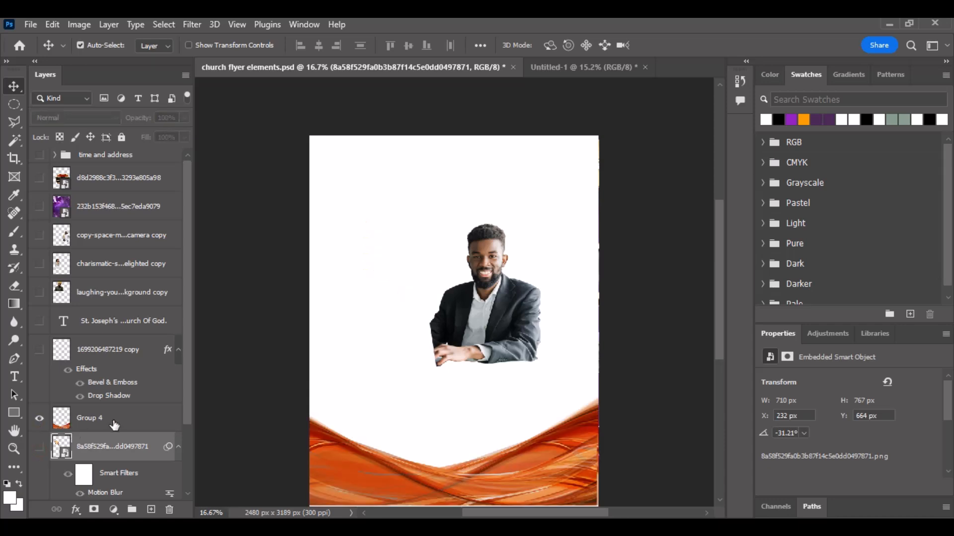
# Step: Return to the Untitled-1 flyer, collapse the subjects group and make it the active layer
pyautogui.click(577, 69)
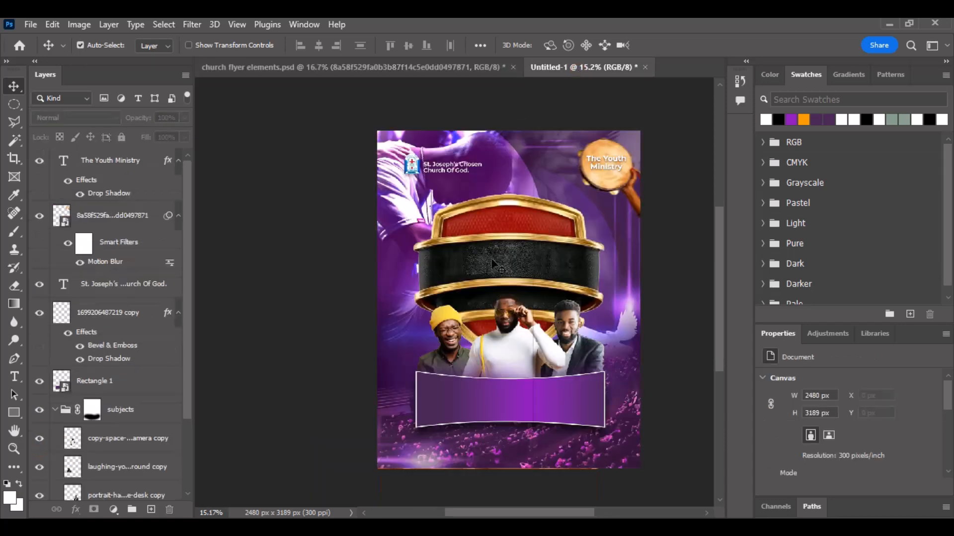
pyautogui.click(448, 397)
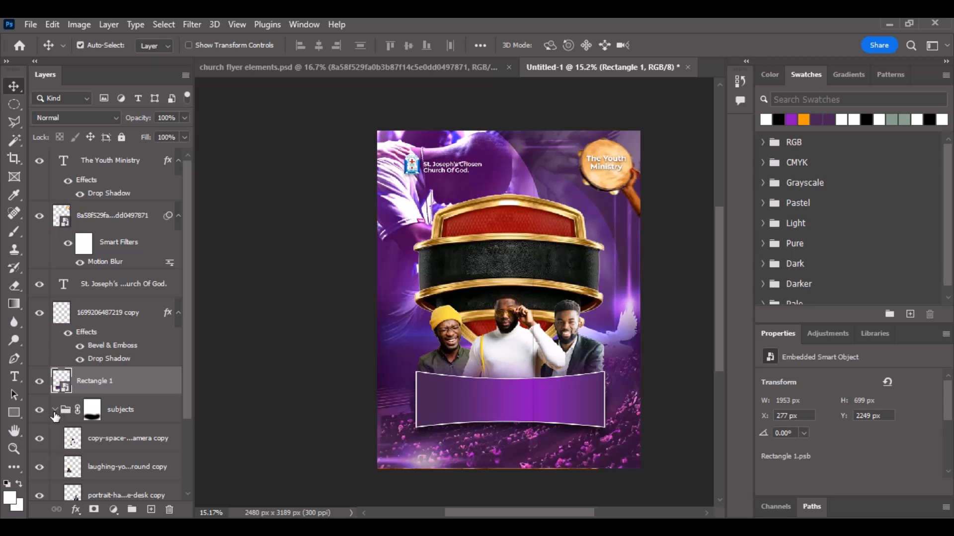
pyautogui.click(55, 409)
pyautogui.click(144, 408)
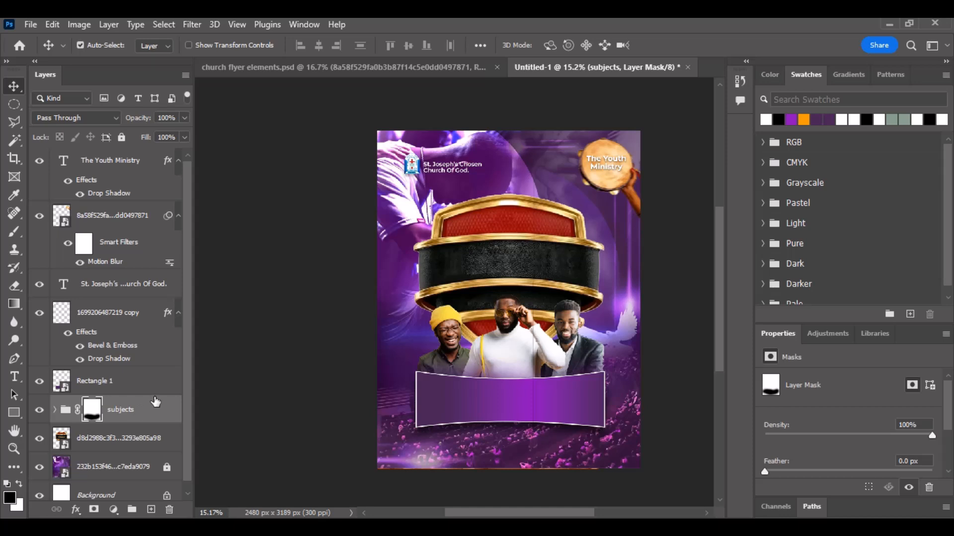
# Step: Copy the orange wave layer Group 4 from church flyer elements.psd into the flyer, directly above the subjects group
pyautogui.click(377, 69)
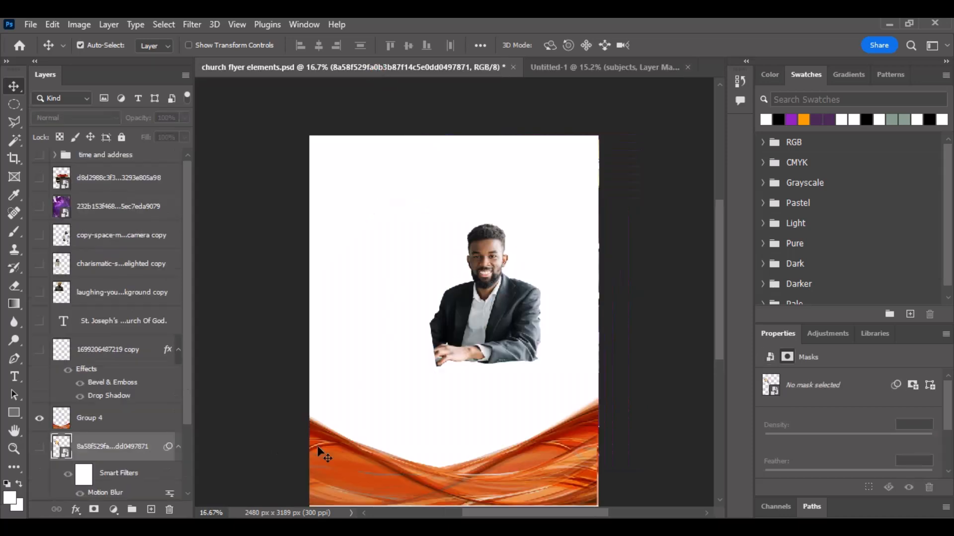
pyautogui.moveTo(416, 477); pyautogui.dragTo(623, 68)
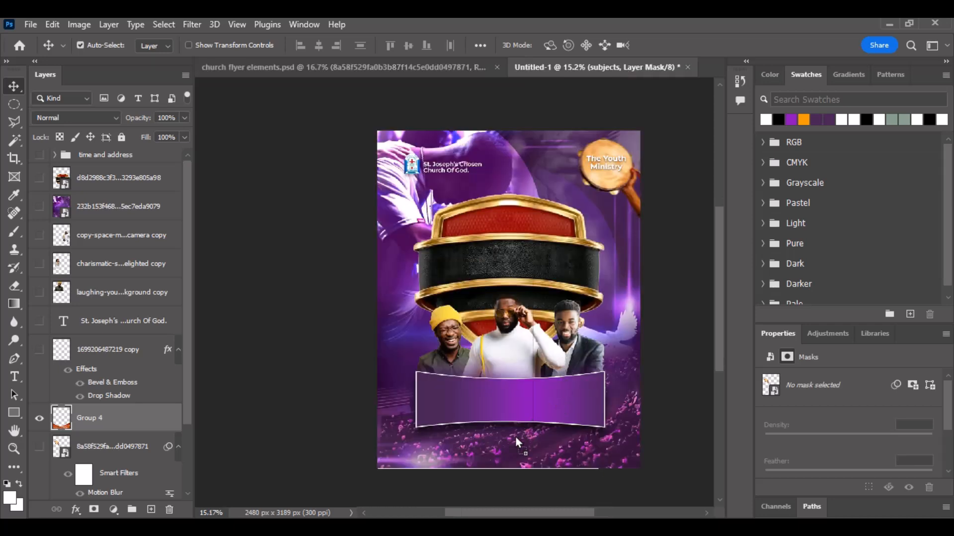
pyautogui.moveTo(511, 442); pyautogui.dragTo(514, 445)
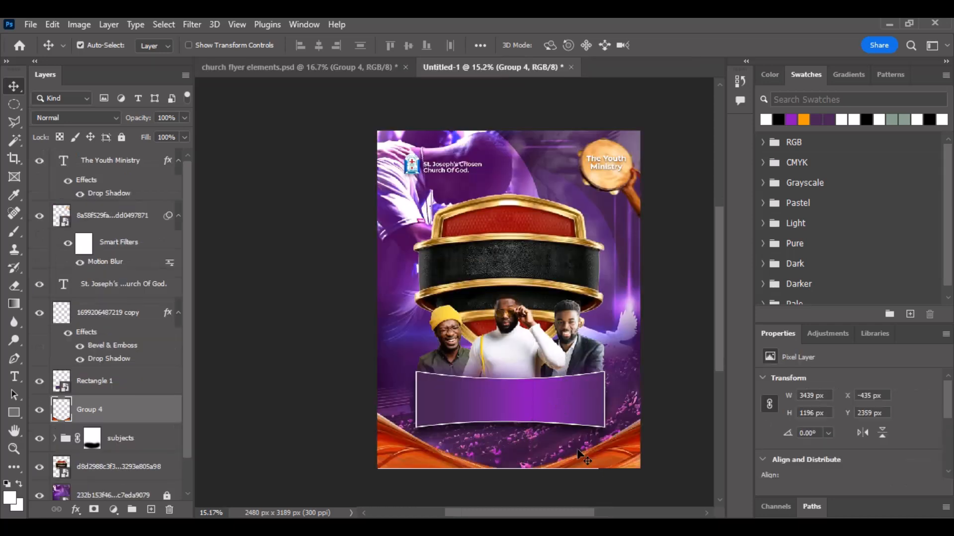
# Step: Raise the orange waves along the flyer's bottom edge and nudge them to X -542 px, Y 2084 px
pyautogui.moveTo(597, 457); pyautogui.dragTo(594, 432)
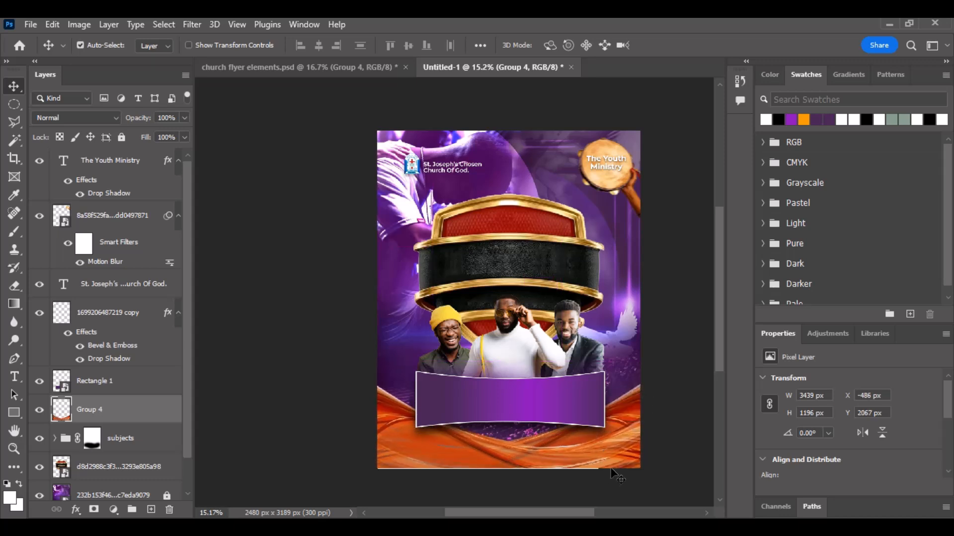
pyautogui.press('Left')
pyautogui.press('Left')
pyautogui.press('Left')
pyautogui.press('Left')
pyautogui.press('Left')
pyautogui.press('Left')
pyautogui.press('Left')
pyautogui.press('Left')
pyautogui.press('Left')
pyautogui.press('Left')
pyautogui.press('Left')
pyautogui.press('Left')
pyautogui.press('Left')
pyautogui.press('Left')
pyautogui.press('Left')
pyautogui.press('Left')
pyautogui.press('Left')
pyautogui.press('Left')
pyautogui.press('Left')
pyautogui.press('Left')
pyautogui.press('Down')
pyautogui.press('Down')
pyautogui.press('Down')
pyautogui.press('Down')
pyautogui.press('Down')
pyautogui.press('Down')
pyautogui.press('Down')
pyautogui.press('Down')
pyautogui.press('Down')
pyautogui.press('Down')
pyautogui.press('Down')
pyautogui.press('Down')
pyautogui.press('Down')
pyautogui.press('Down')
pyautogui.press('Down')
pyautogui.press('Down')
pyautogui.press('Down')
pyautogui.press('Down')
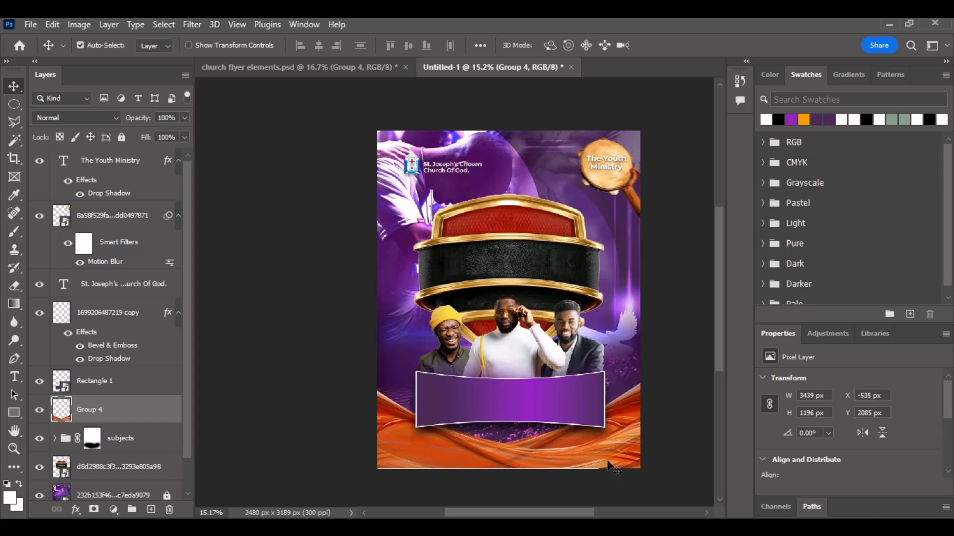
pyautogui.press('Left')
pyautogui.press('Left')
pyautogui.press('Left')
pyautogui.press('Left')
pyautogui.press('Left')
pyautogui.press('Left')
pyautogui.press('Left')
pyautogui.press('Up')
# Step: Apply a Motion Blur to the orange waves with a 0° angle and 197 pixels distance
pyautogui.click(191, 24)
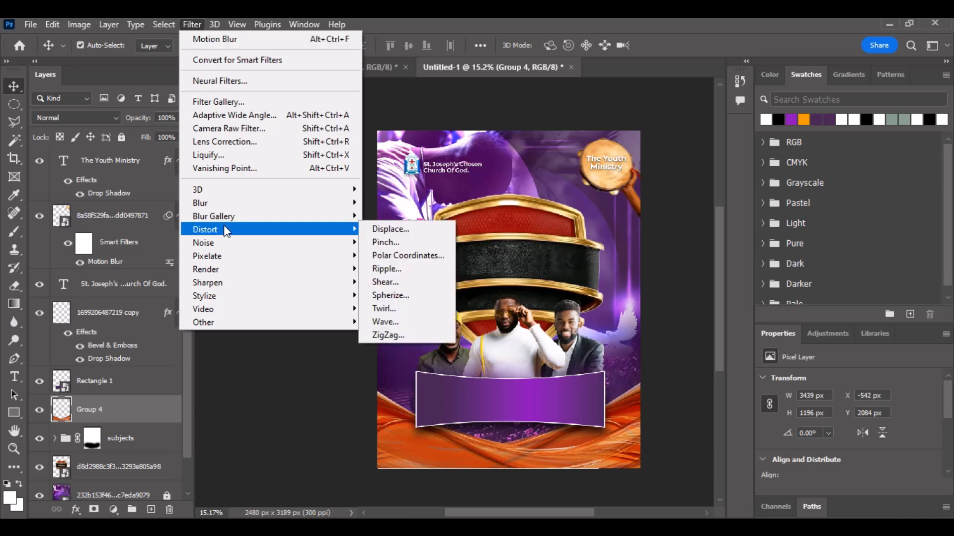
pyautogui.moveTo(240, 205)
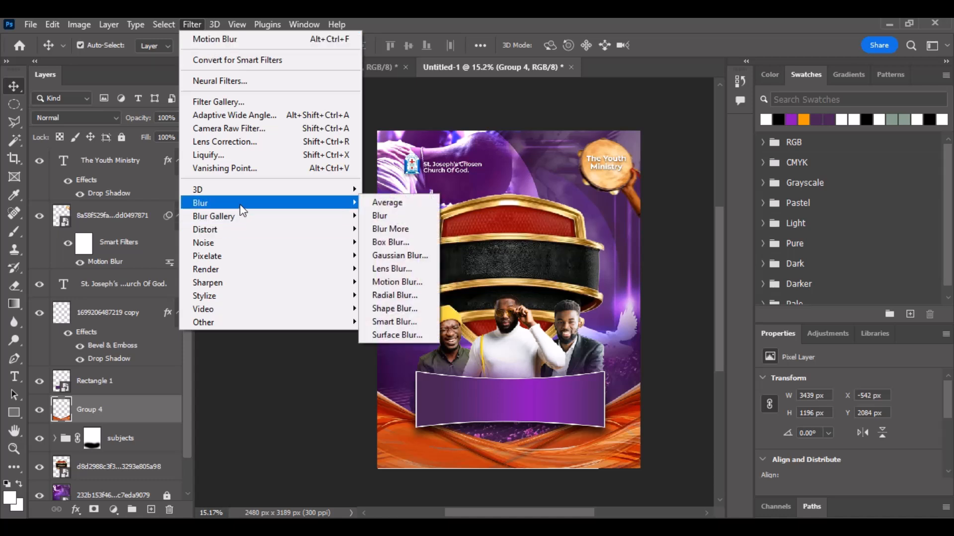
pyautogui.click(395, 282)
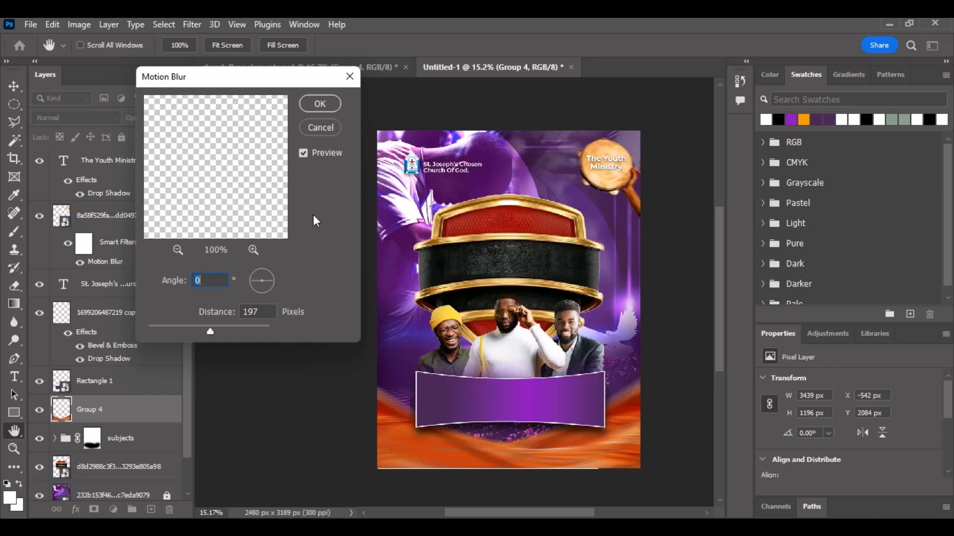
pyautogui.click(321, 104)
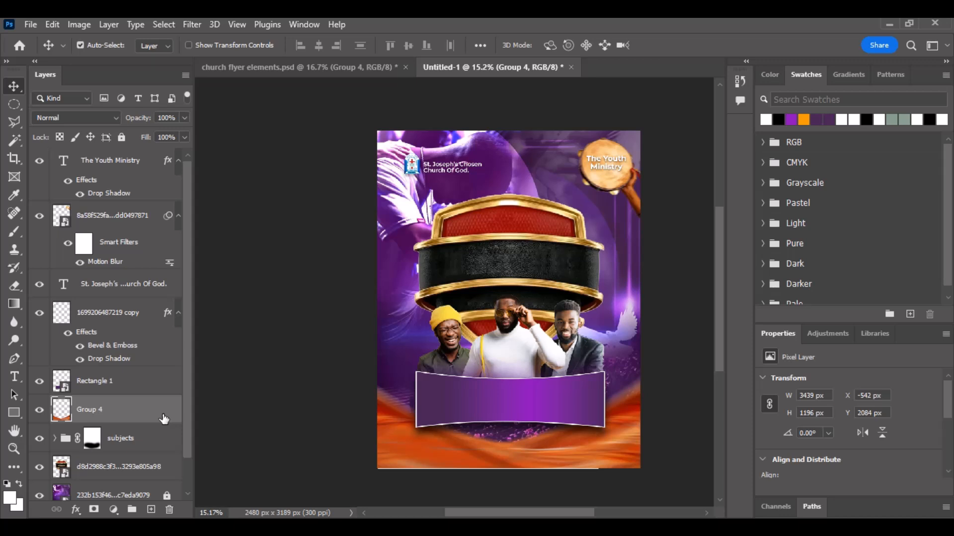
# Step: Duplicate the Group 4 wave layer and place the copy above the Rectangle 1 banner layer
pyautogui.hotkey('ctrl', 'j')
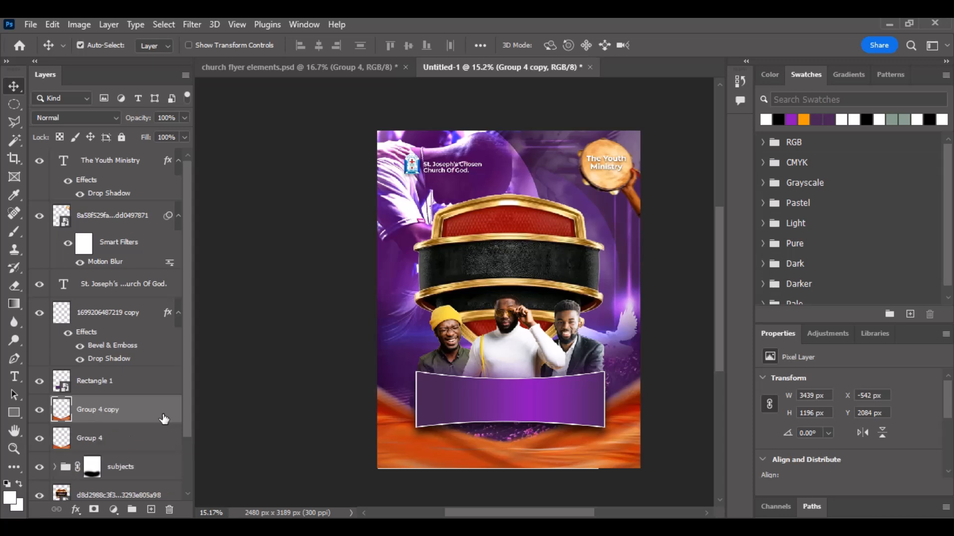
pyautogui.click(135, 417)
pyautogui.moveTo(136, 419); pyautogui.dragTo(134, 373)
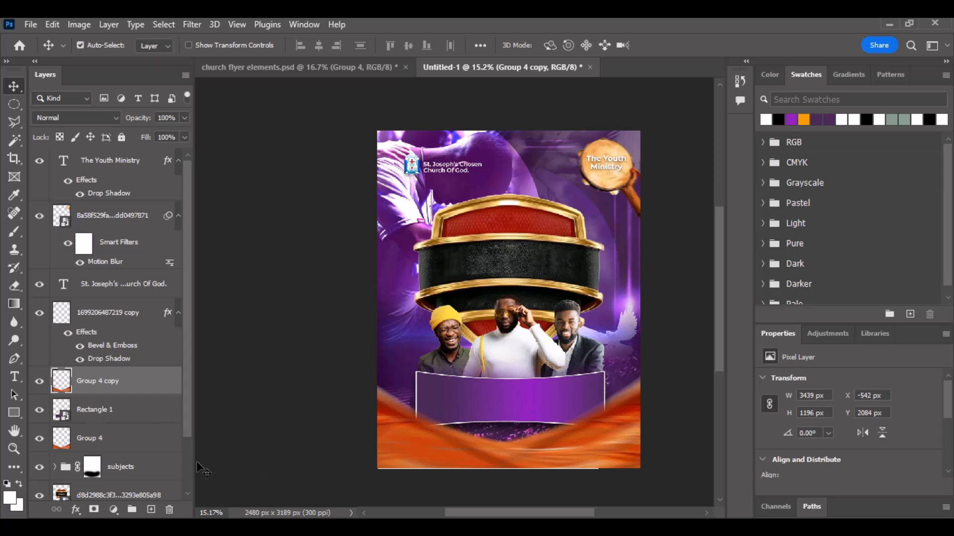
# Step: Nudge the original Group 4 wave layer upward behind the purple banner
pyautogui.click(122, 451)
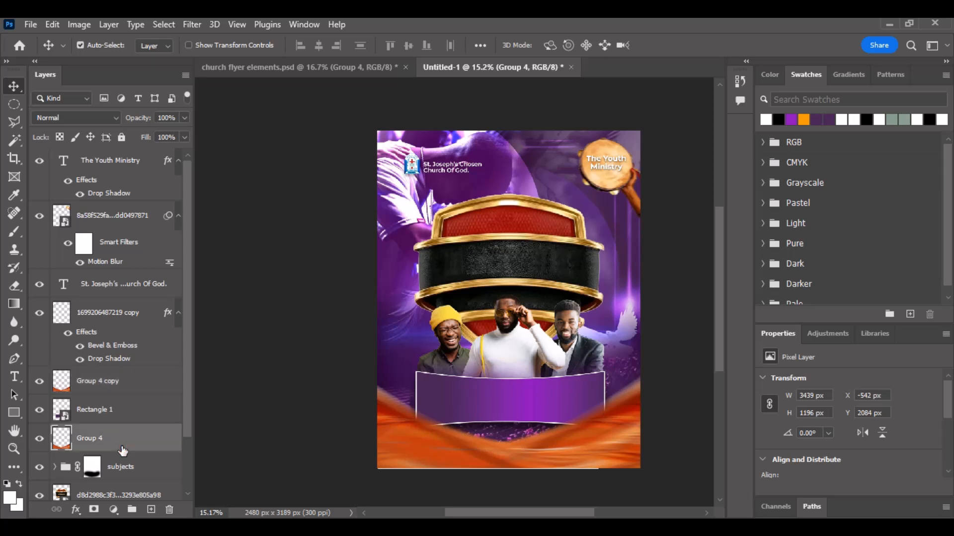
pyautogui.press('Up')
pyautogui.press('Up')
pyautogui.press('Up')
pyautogui.press('Up')
pyautogui.press('Up')
pyautogui.press('Up')
pyautogui.press('Up')
pyautogui.press('Up')
pyautogui.press('Up')
pyautogui.press('Up')
pyautogui.press('Up')
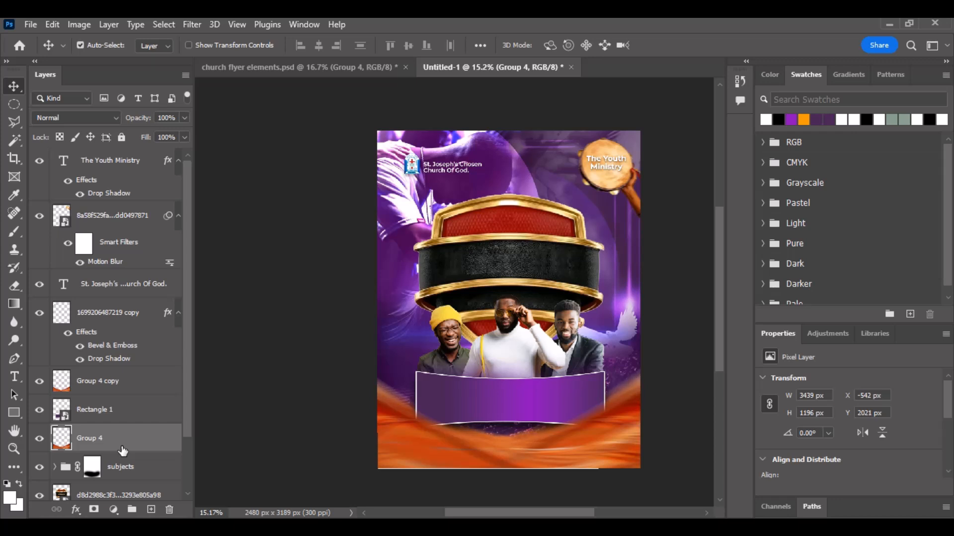
pyautogui.press('Up')
# Step: Raise the Group 4 copy waves in front of the purple banner to Y 1993 px
pyautogui.click(117, 392)
pyautogui.press('Up')
pyautogui.press('Up')
pyautogui.press('Up')
pyautogui.press('Up')
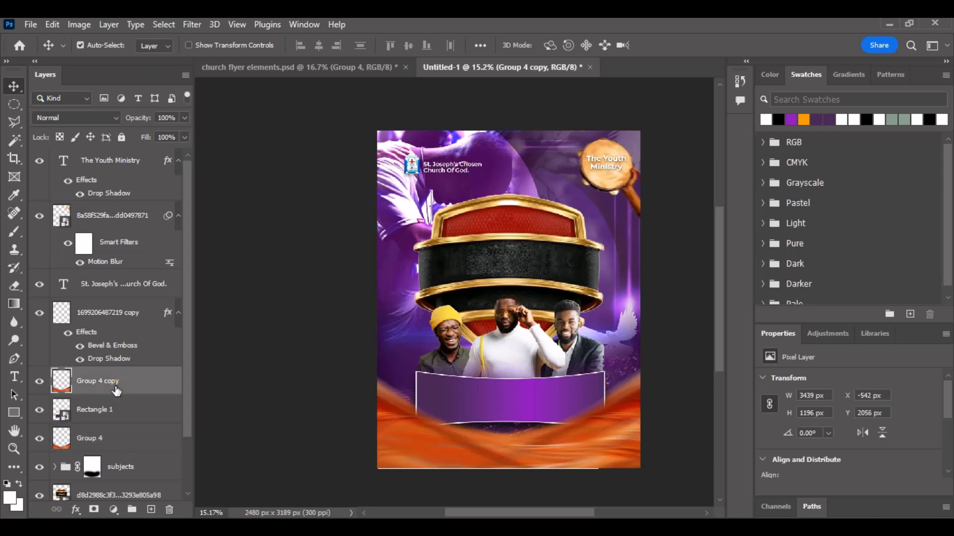
pyautogui.press('Up')
pyautogui.press('Up')
pyautogui.press('Up')
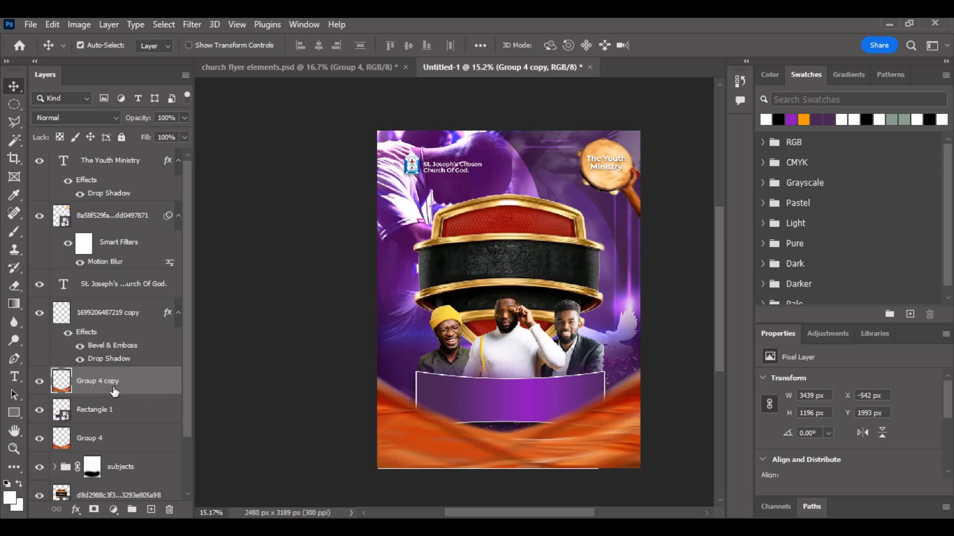
# Step: Nudge the original Group 4 wave layer down to Y 2010 px
pyautogui.click(110, 439)
pyautogui.press('Down')
pyautogui.press('Down')
pyautogui.press('Down')
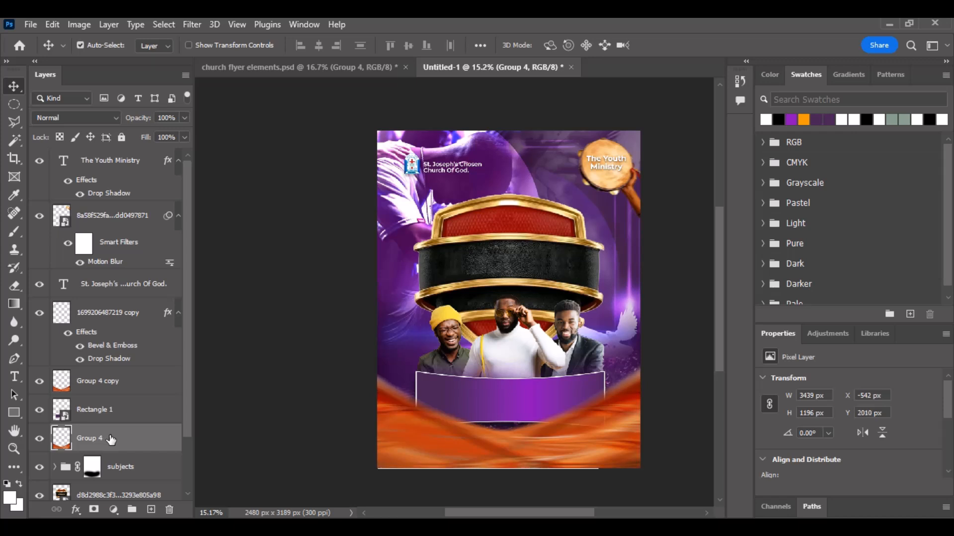
# Step: Fine-tune the position of the Group 4 copy waves to X -536 px, Y 1996 px
pyautogui.click(114, 393)
pyautogui.press('Up')
pyautogui.press('Up')
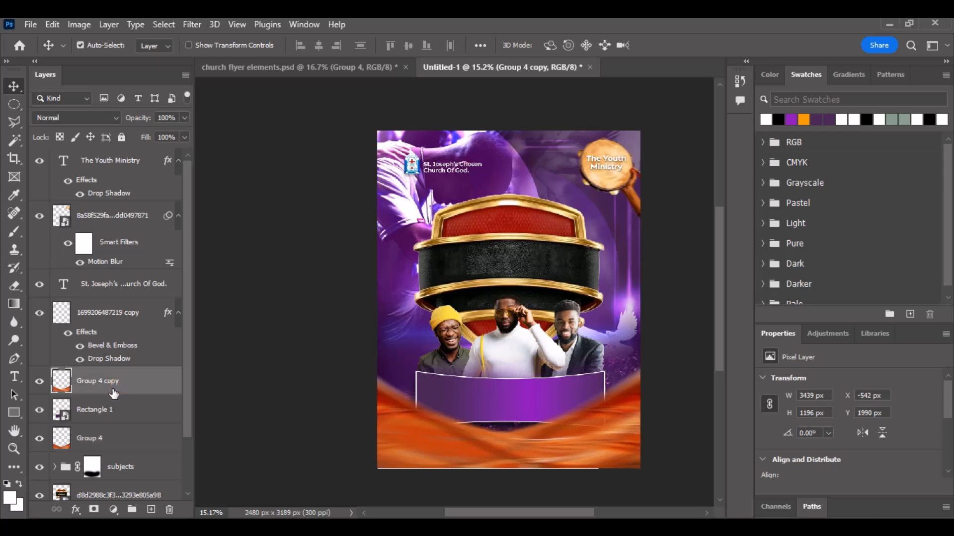
pyautogui.press('Down')
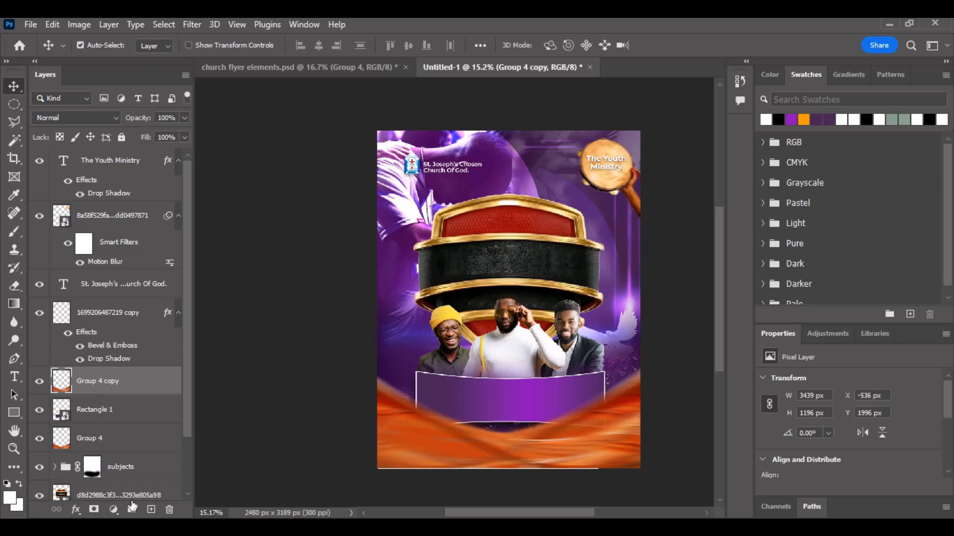
# Step: Add a layer mask to Group 4 copy and brush out the waves covering the purple banner's right end
pyautogui.click(93, 510)
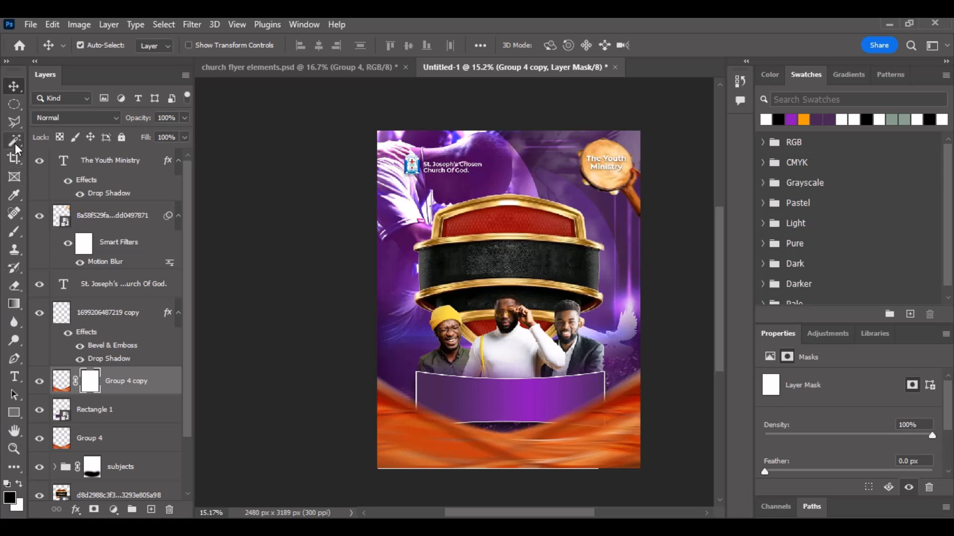
pyautogui.click(15, 234)
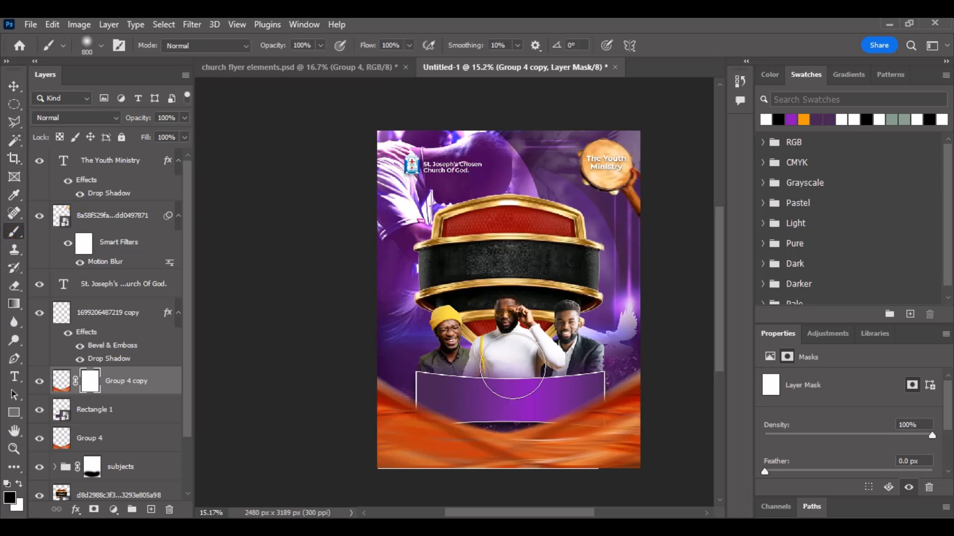
pyautogui.moveTo(593, 414)
pyautogui.mouseDown()
pyautogui.moveTo(627, 420)
pyautogui.moveTo(651, 399)
pyautogui.moveTo(559, 431)
pyautogui.moveTo(640, 384)
pyautogui.moveTo(644, 422)
pyautogui.mouseUp()
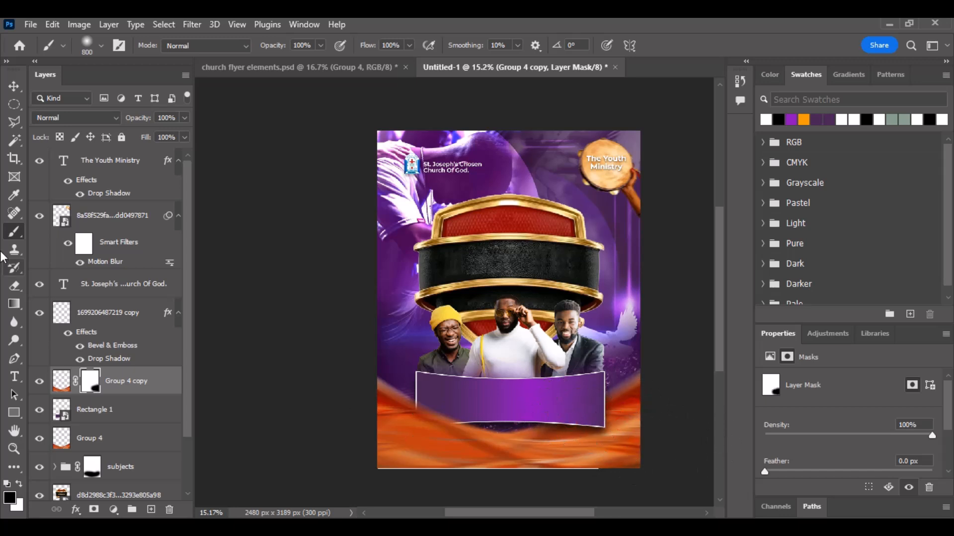
pyautogui.click(14, 86)
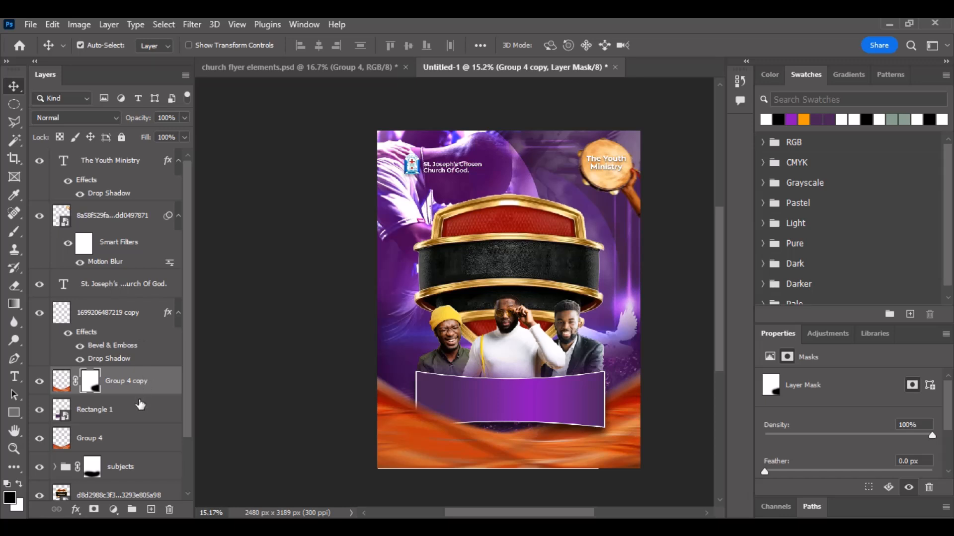
pyautogui.scroll(-2, 149, 402)
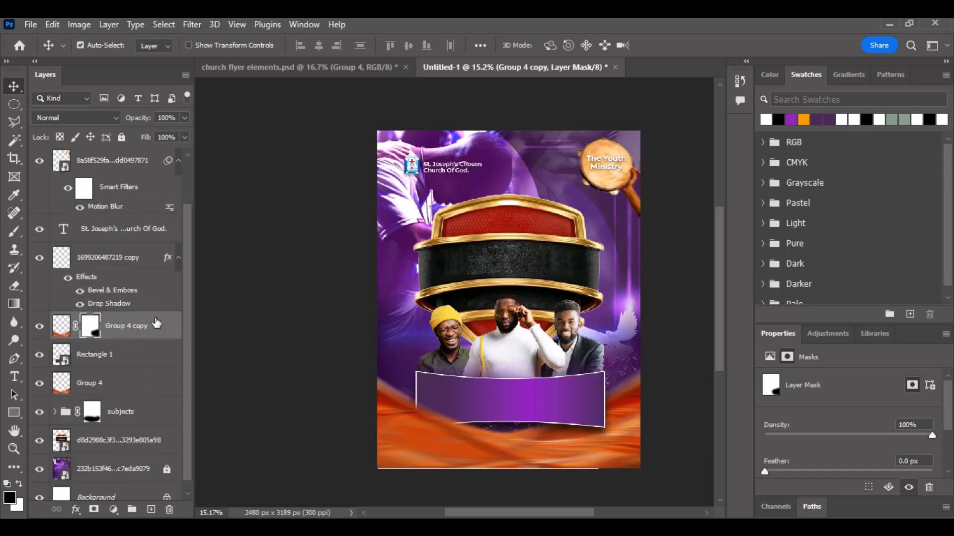
pyautogui.click(231, 395)
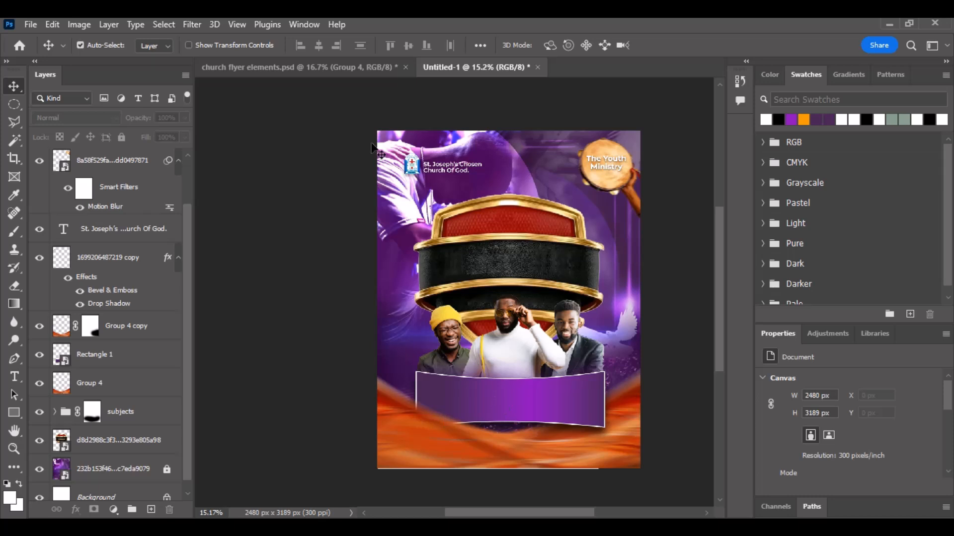
# Step: Show the "time and address" group in church flyer elements.psd and copy it into the flyer directly above the Rectangle 1 layer
pyautogui.click(491, 390)
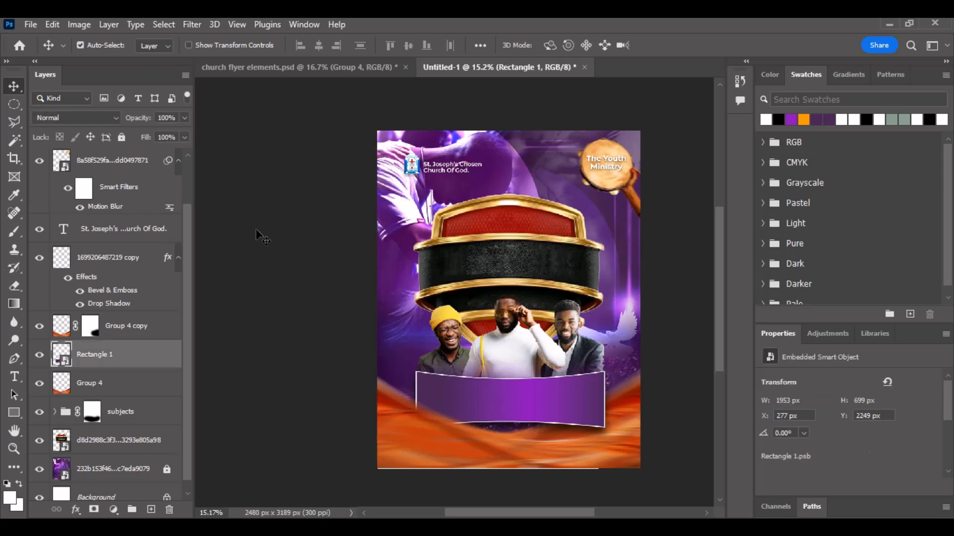
pyautogui.click(302, 69)
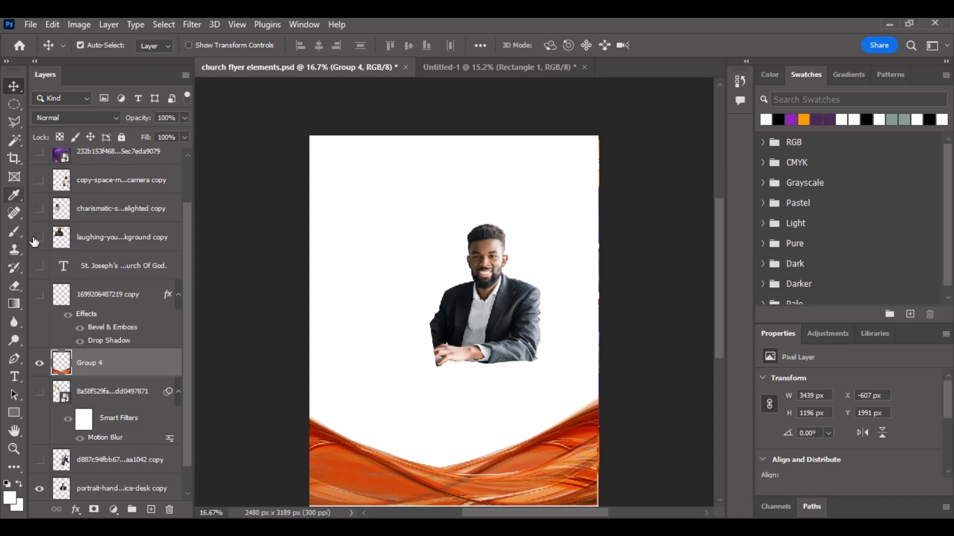
pyautogui.scroll(3, 71, 313)
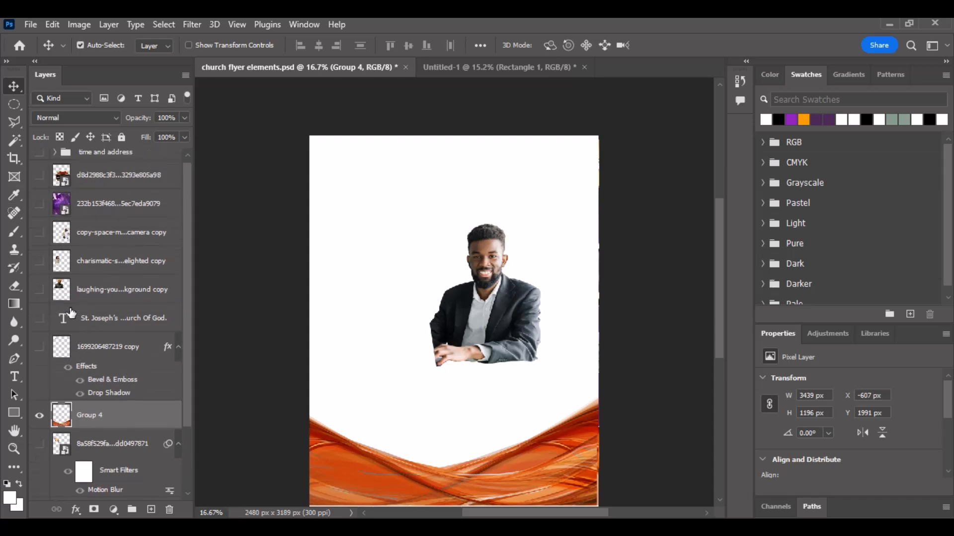
pyautogui.click(39, 158)
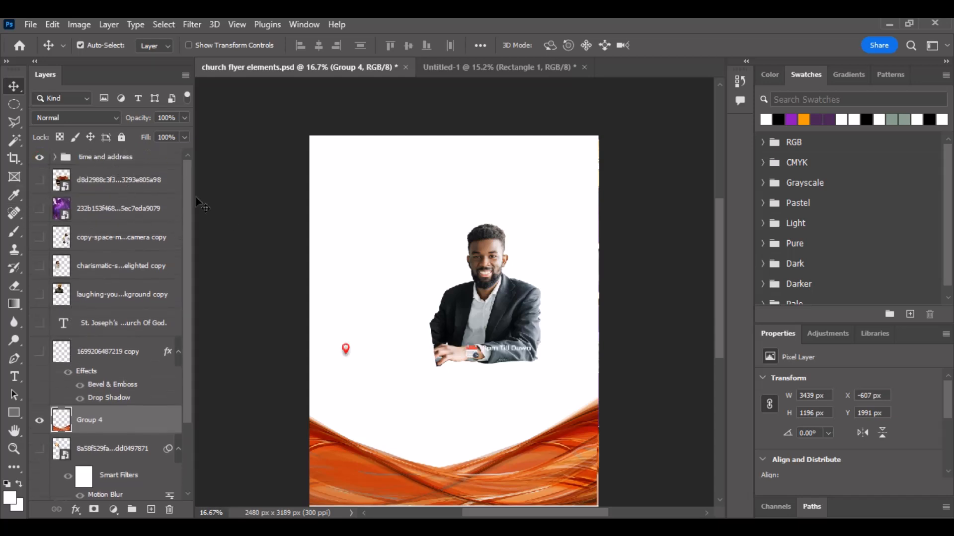
pyautogui.moveTo(111, 160); pyautogui.dragTo(510, 399)
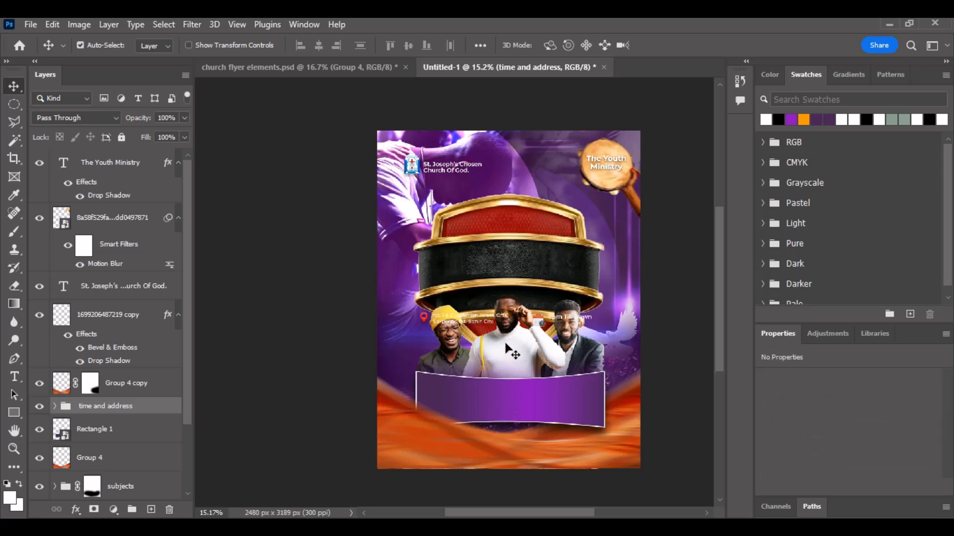
# Step: Move the "time and address" group down onto the purple banner, to about X 1274 px, Y 1483 px
pyautogui.hotkey('ctrl', 't')
pyautogui.scroll(-1, 506, 348)
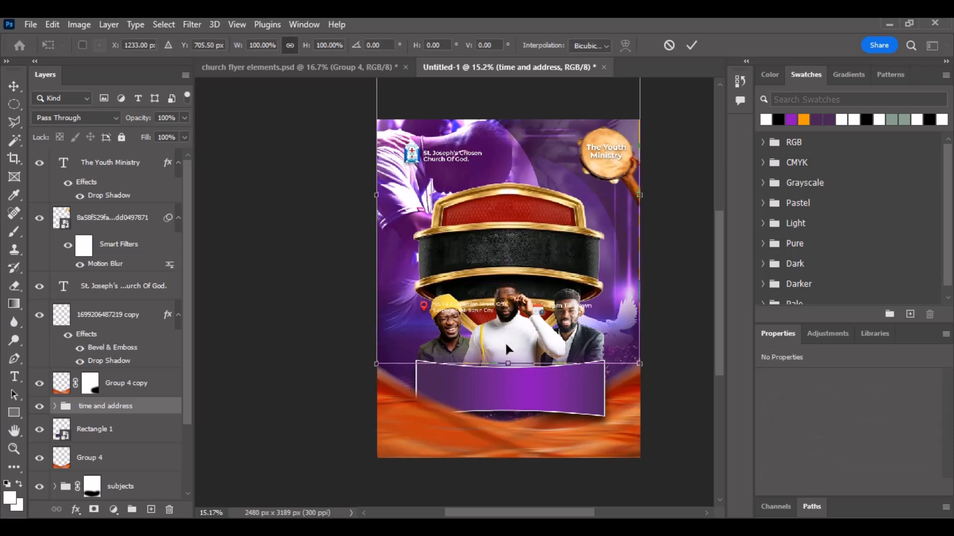
pyautogui.moveTo(505, 341); pyautogui.dragTo(516, 414)
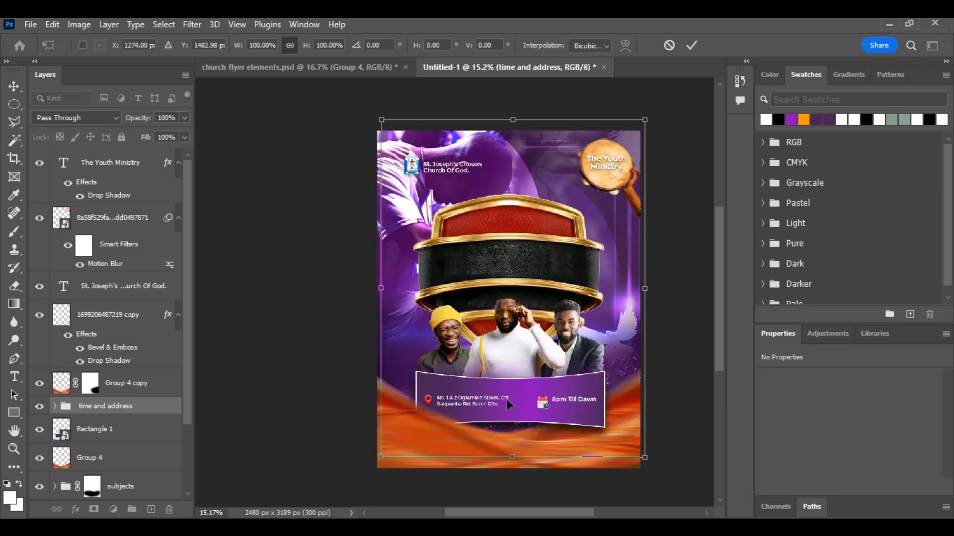
pyautogui.press('Return')
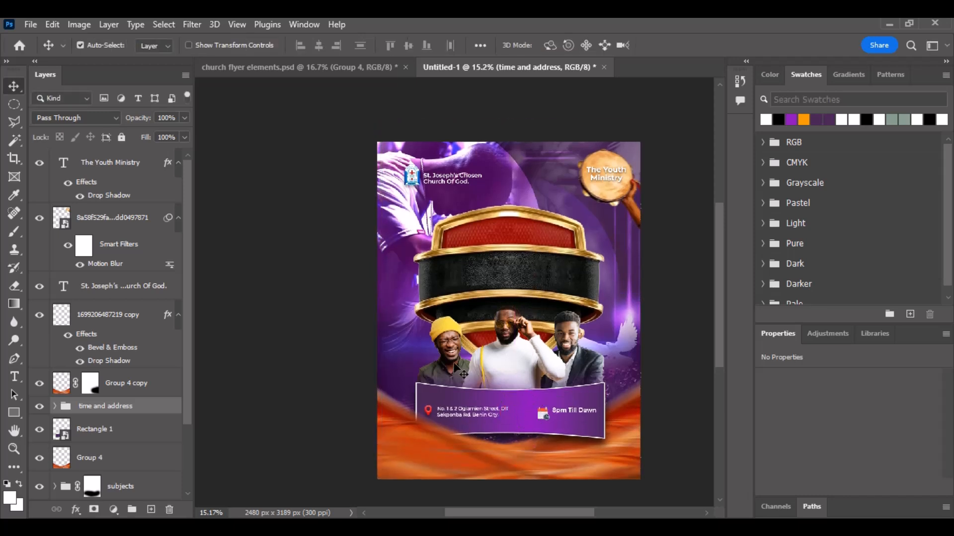
# Step: Draw a narrow vertical rectangle about 18 by 167 px between the address and the calendar icon on the banner
pyautogui.click(13, 413)
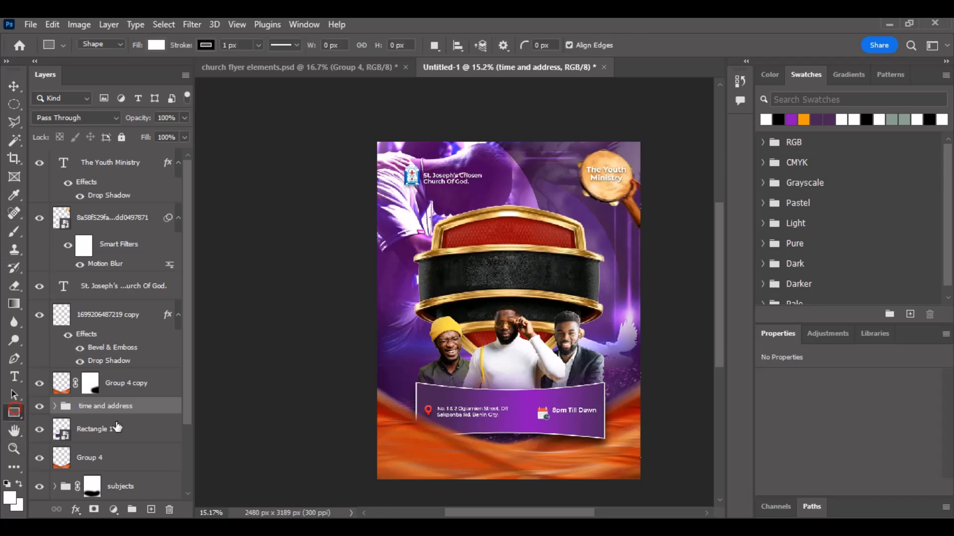
pyautogui.scroll(3, 521, 405)
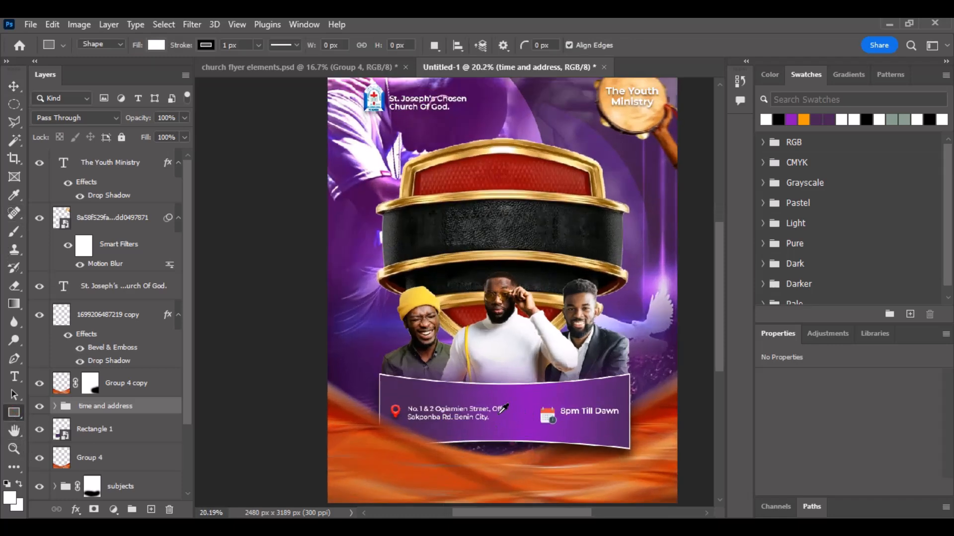
pyautogui.scroll(1, 521, 399)
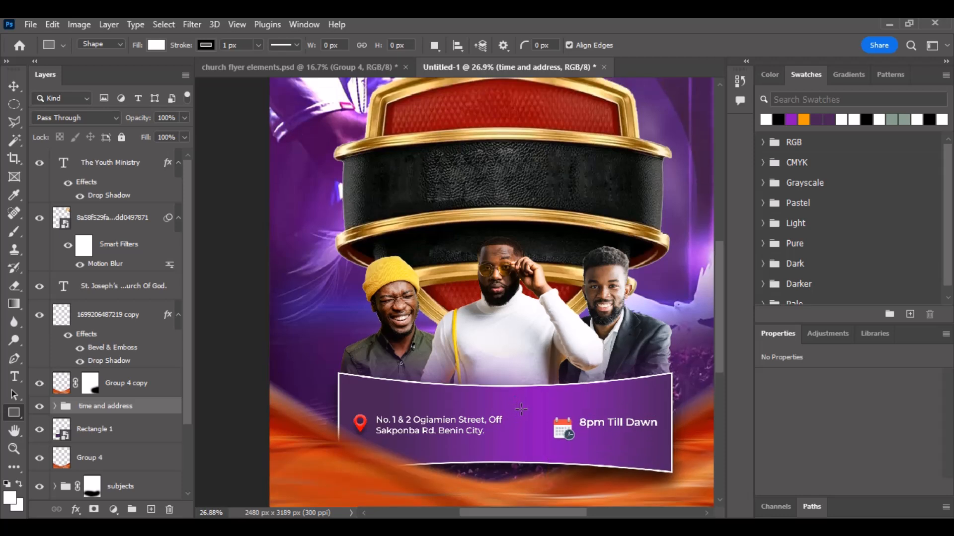
pyautogui.moveTo(519, 408); pyautogui.dragTo(520, 438)
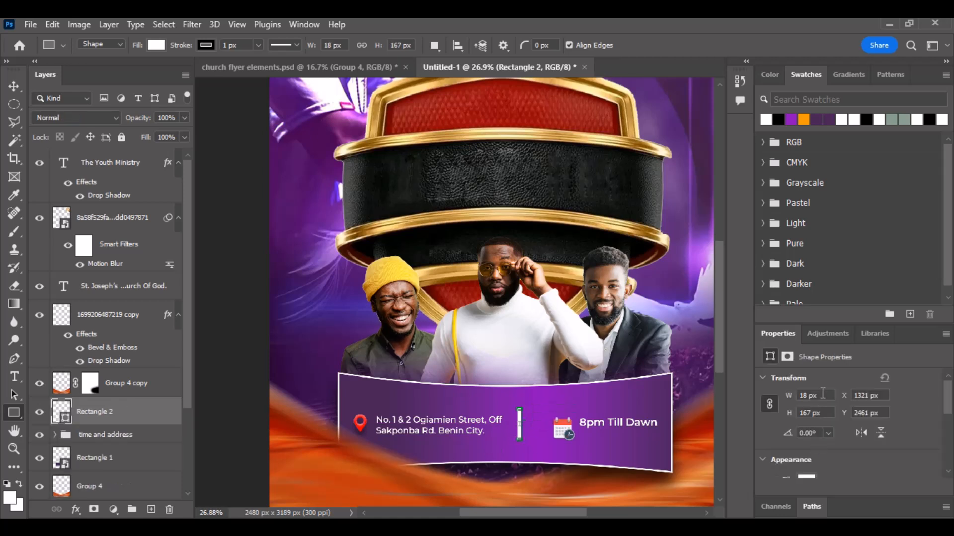
# Step: Remove the narrow divider rectangle's fill and give it an orange stroke
pyautogui.scroll(-2, 806, 450)
pyautogui.click(806, 447)
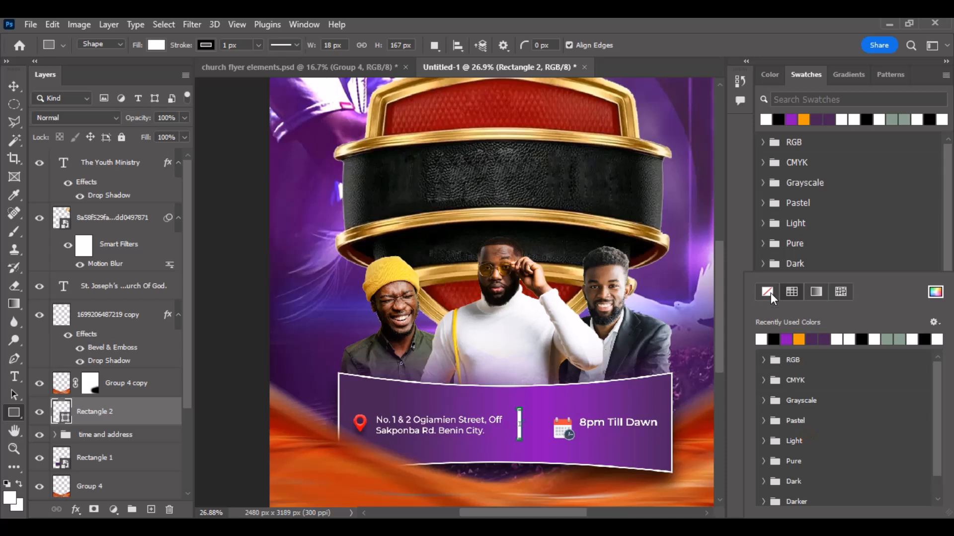
pyautogui.click(770, 293)
pyautogui.click(741, 262)
pyautogui.click(806, 455)
pyautogui.click(798, 340)
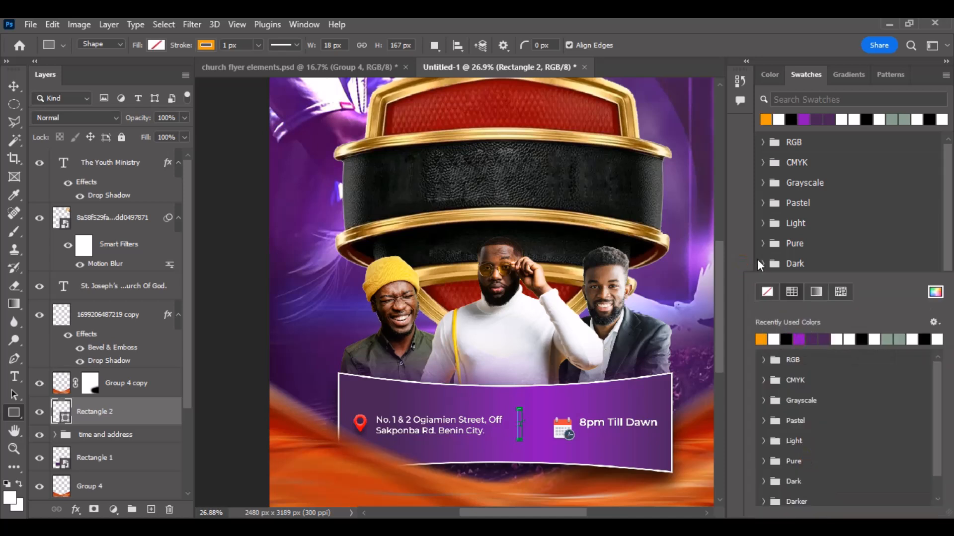
pyautogui.click(736, 248)
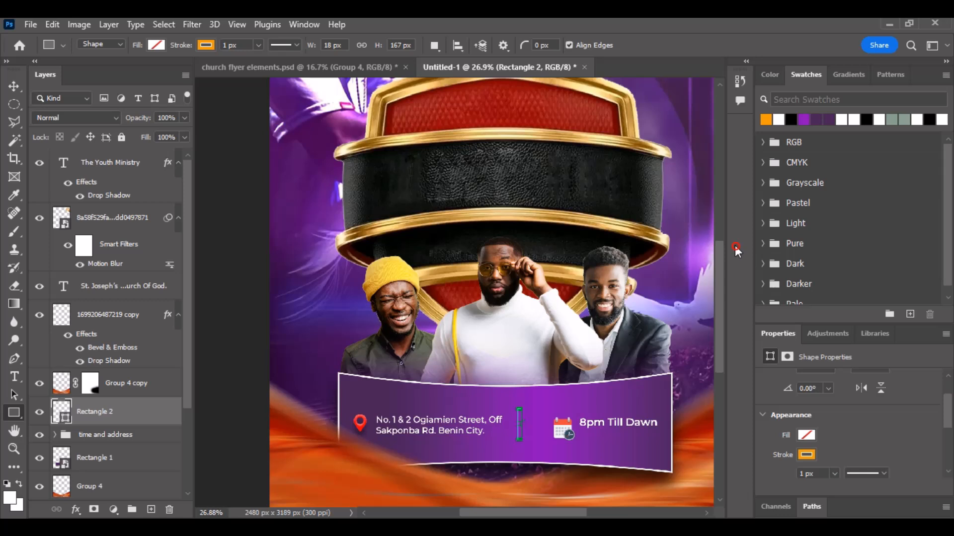
# Step: Set the divider rectangle's corner radii to 9 px and its stroke width to 3 px
pyautogui.doubleClick(806, 473)
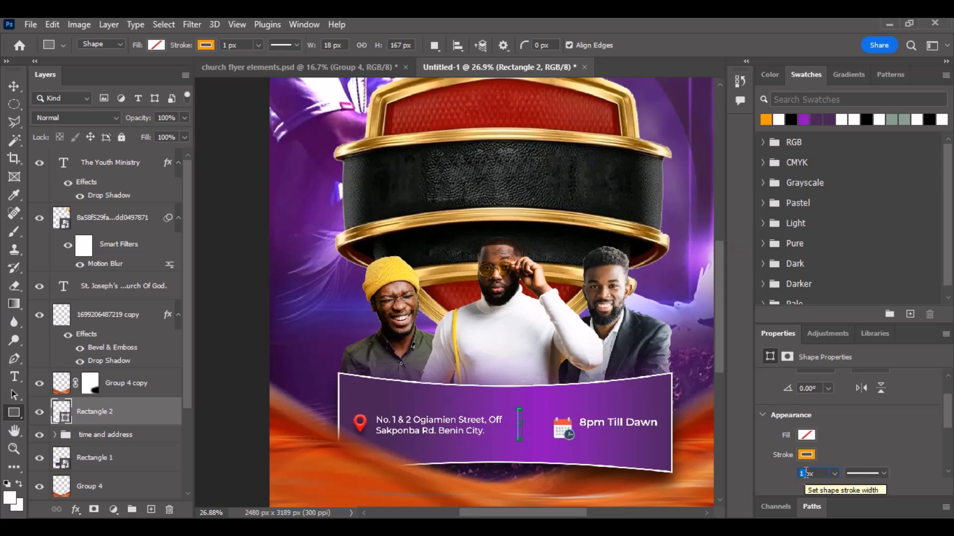
pyautogui.write('3')
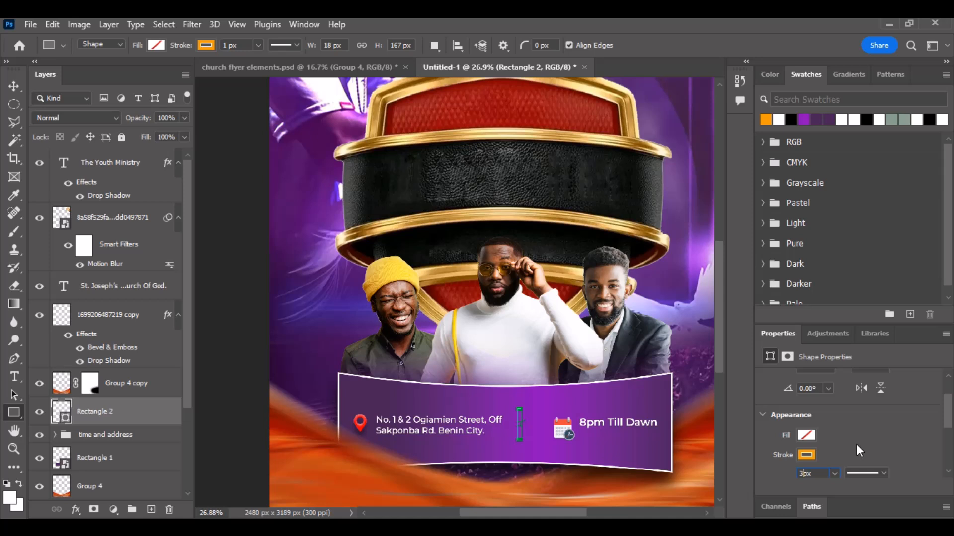
pyautogui.scroll(-2, 856, 444)
pyautogui.scroll(-1, 904, 454)
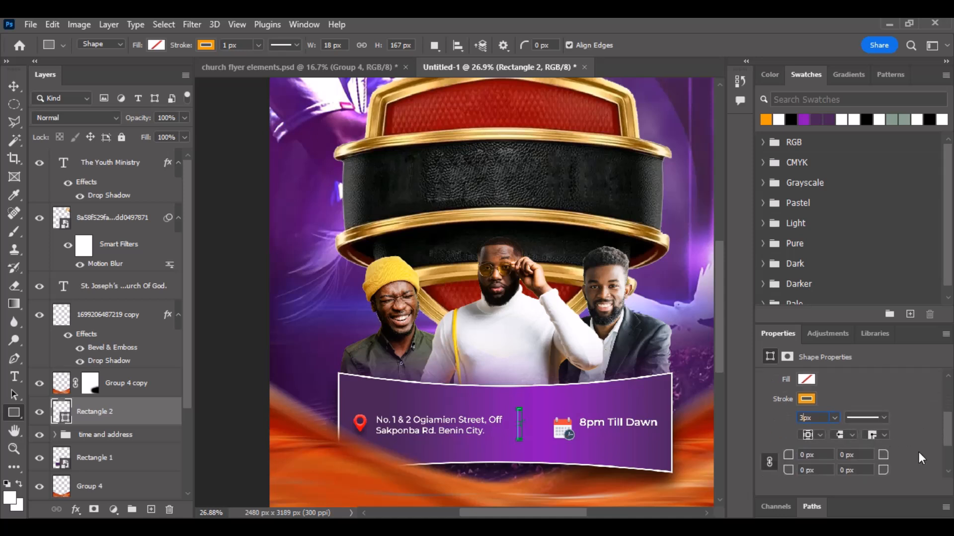
pyautogui.moveTo(880, 454); pyautogui.dragTo(951, 466)
pyautogui.click(14, 86)
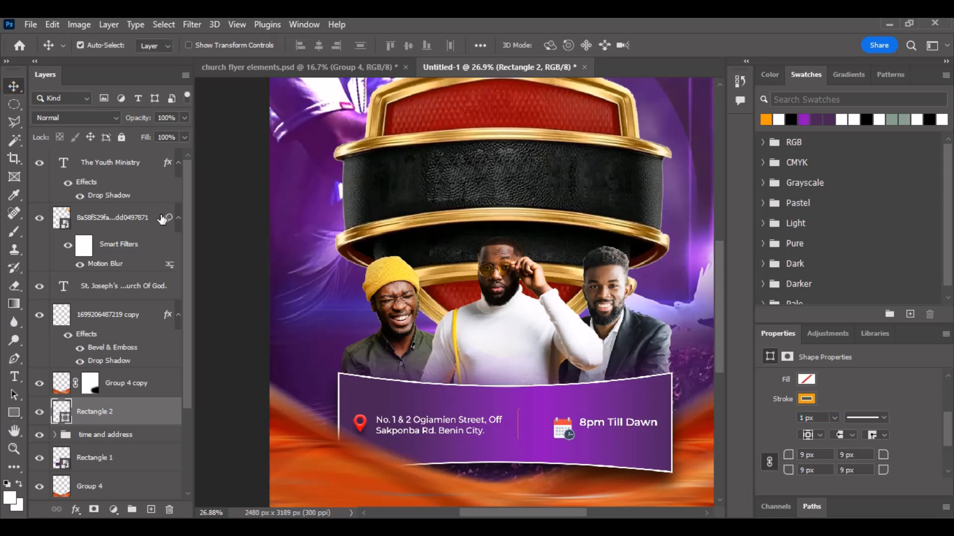
pyautogui.doubleClick(802, 419)
pyautogui.write('3')
pyautogui.press('Return')
pyautogui.click(318, 68)
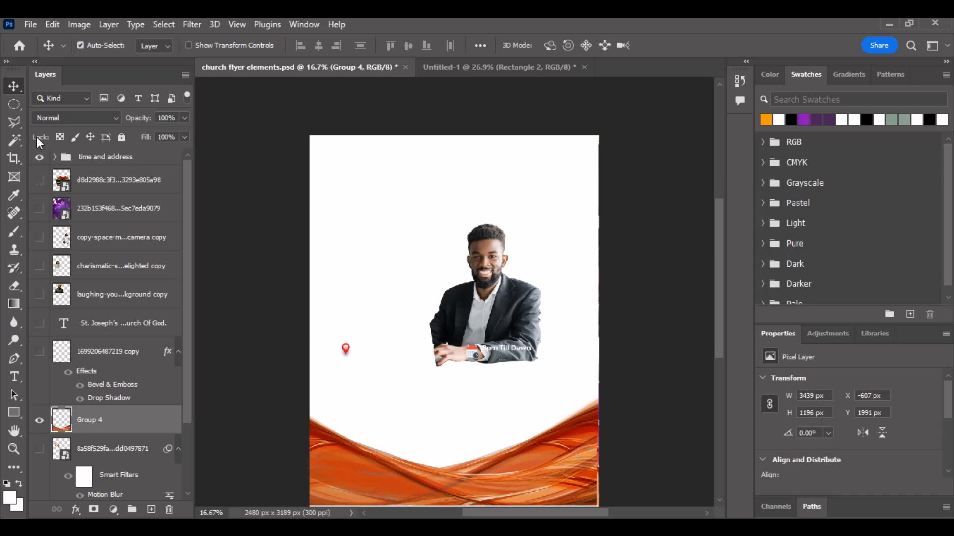
pyautogui.click(465, 72)
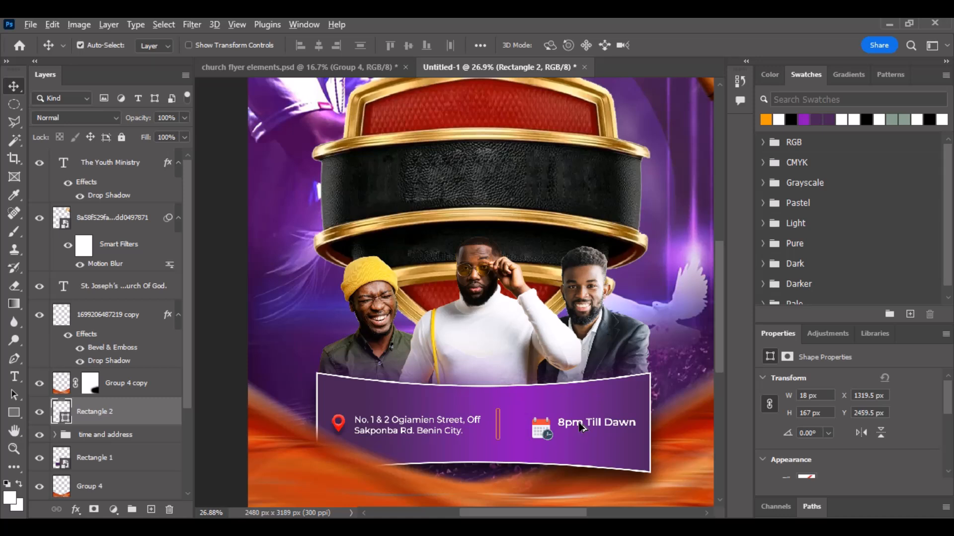
pyautogui.moveTo(580, 428); pyautogui.dragTo(580, 439)
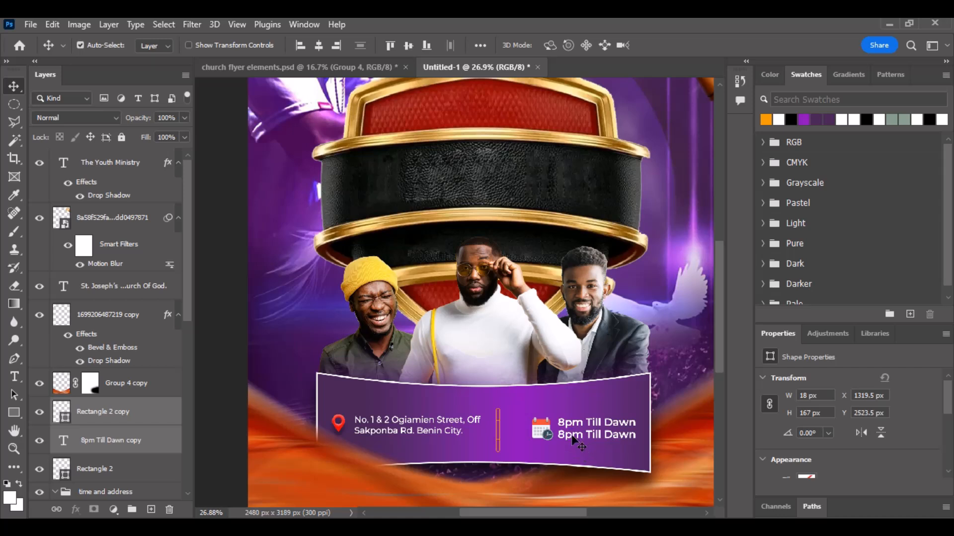
pyautogui.hotkey('ctrl', 'z')
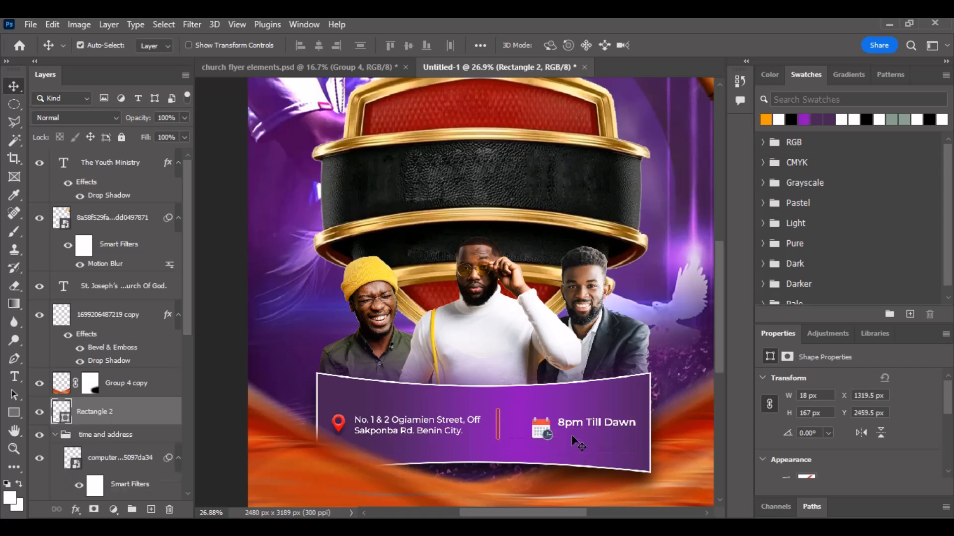
# Step: Duplicate the "8pm Till Dawn" text directly below itself and change the copy to "1st April, 2025"
pyautogui.click(624, 425)
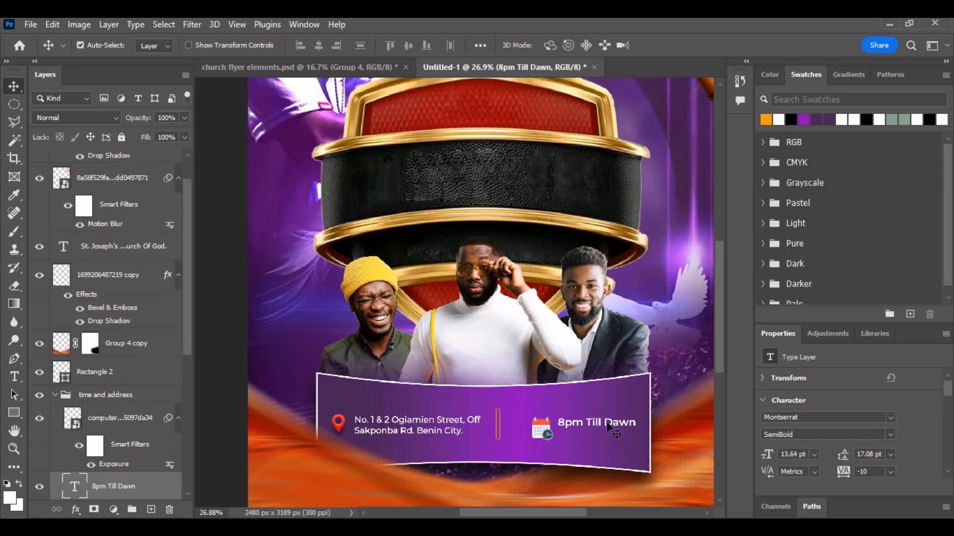
pyautogui.moveTo(607, 423); pyautogui.dragTo(607, 434)
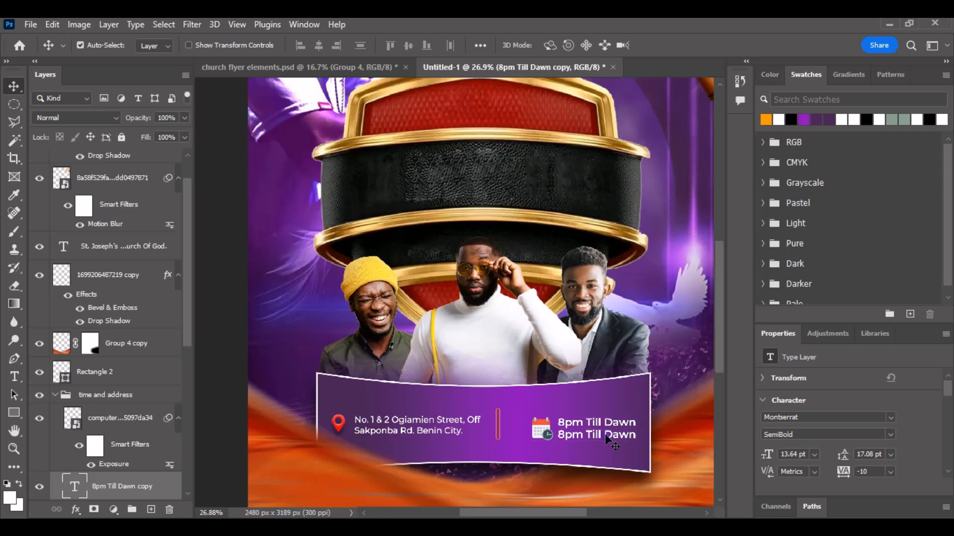
pyautogui.doubleClick(607, 434)
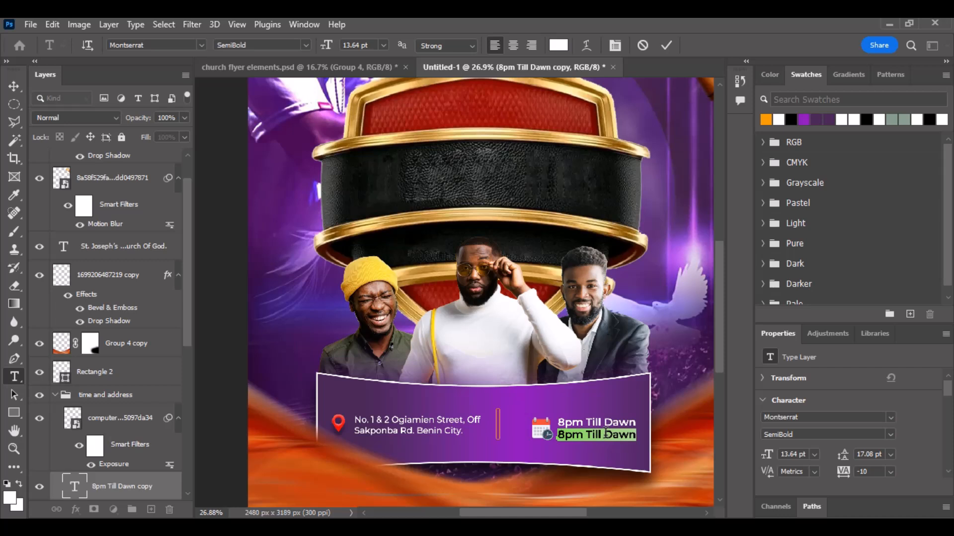
pyautogui.press('BackSpace')
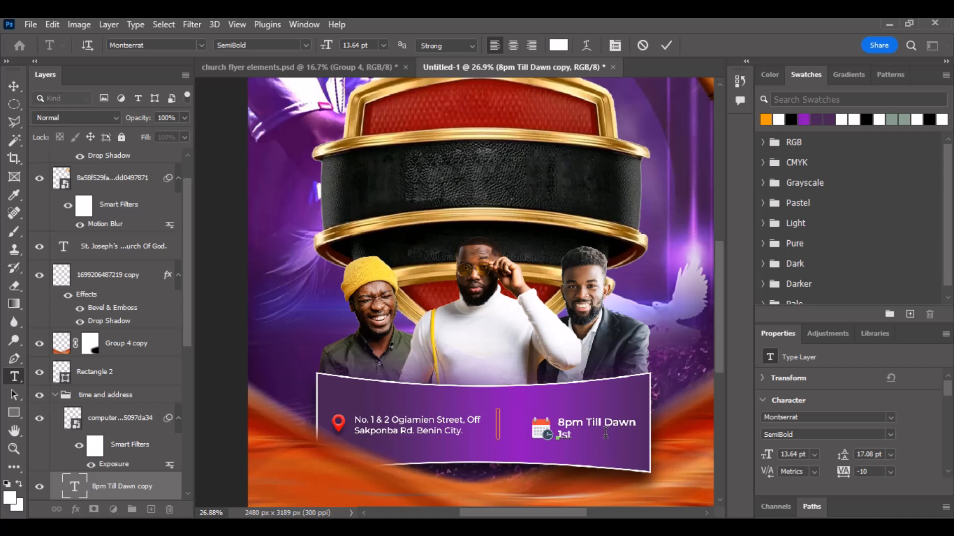
pyautogui.write('A')
pyautogui.write('pri')
pyautogui.write('l, 202')
pyautogui.write('v')
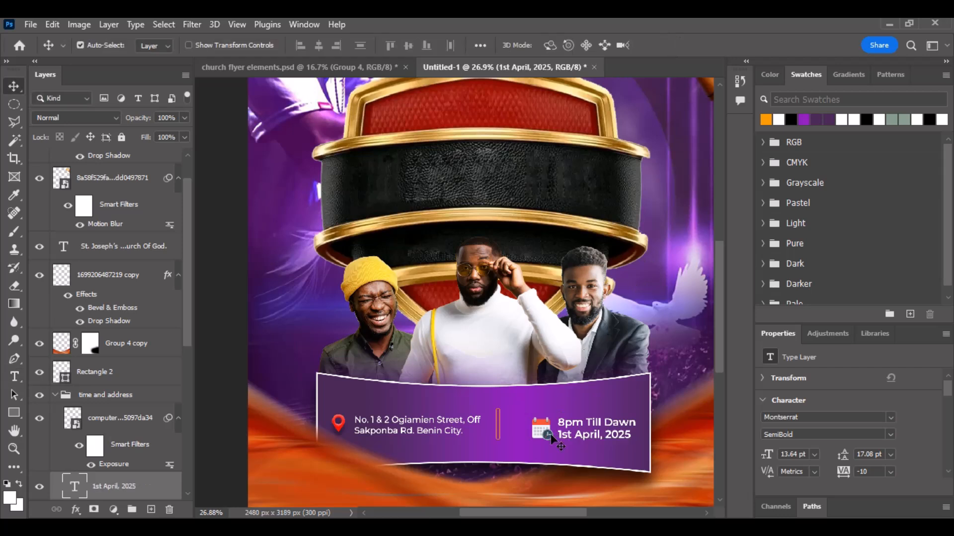
pyautogui.scroll(-1, 550, 428)
pyautogui.scroll(-1, 561, 420)
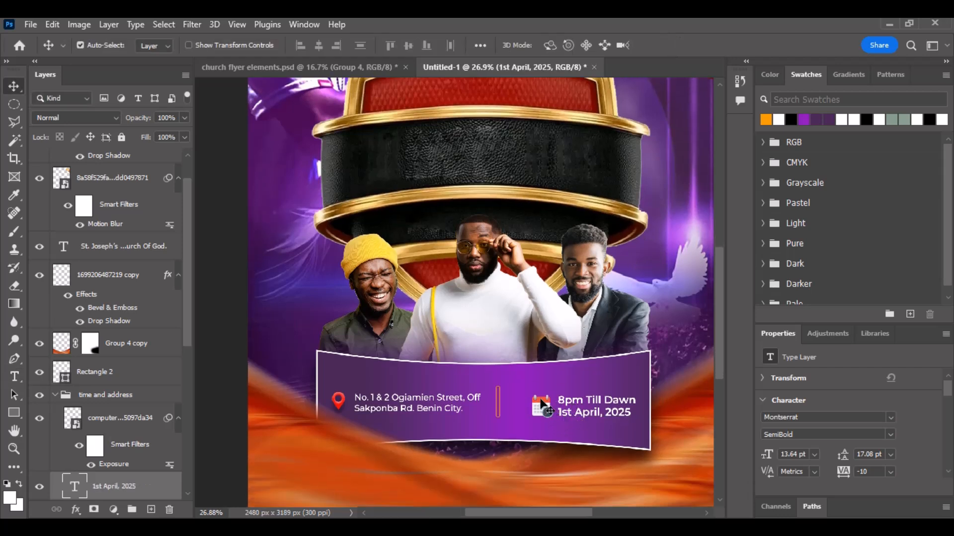
# Step: Nudge the calendar icon together with the "8pm Till Dawn" and "1st April, 2025" texts slightly up and left on the banner
pyautogui.click(544, 409)
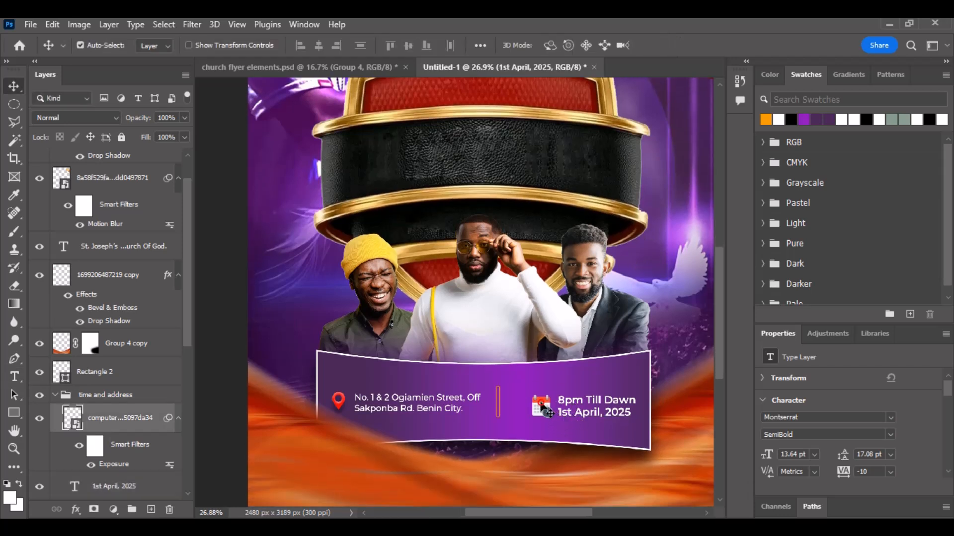
pyautogui.click(595, 412)
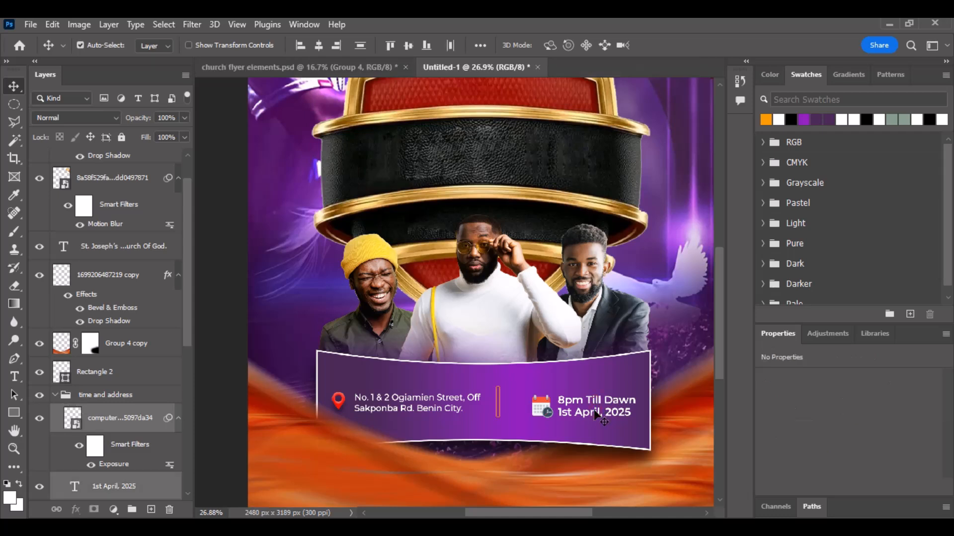
pyautogui.press('Up')
pyautogui.press('Up')
pyautogui.press('Up')
pyautogui.press('Up')
pyautogui.press('Up')
pyautogui.press('Up')
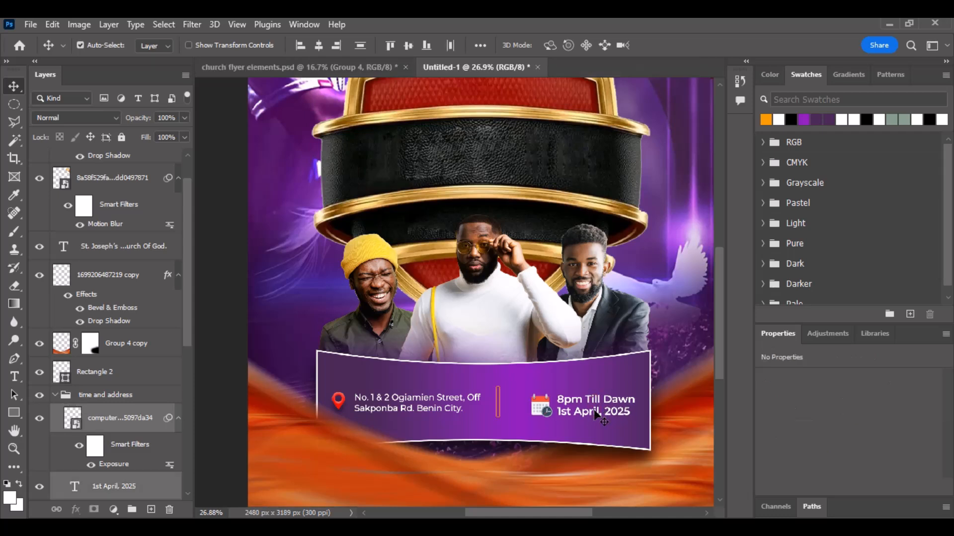
pyautogui.press('Left')
pyautogui.press('Left')
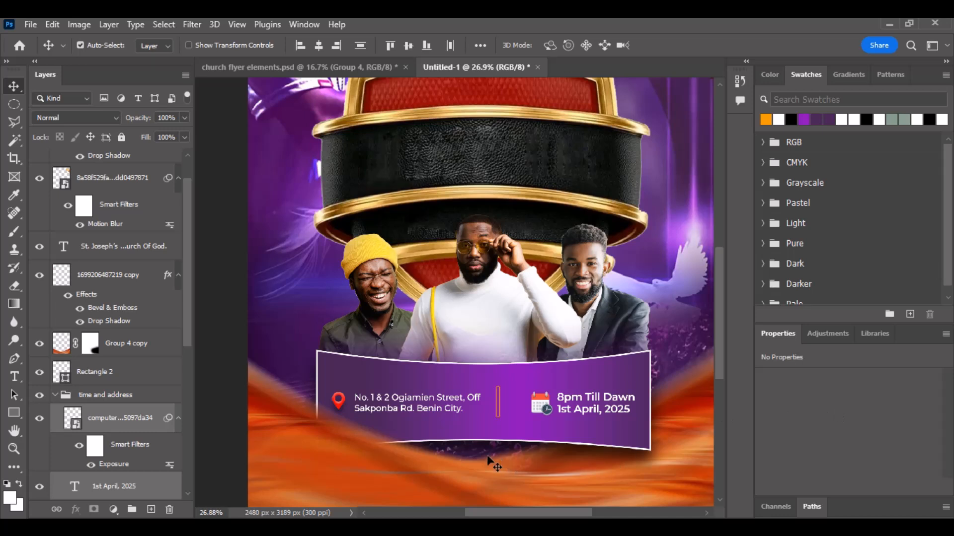
pyautogui.click(507, 453)
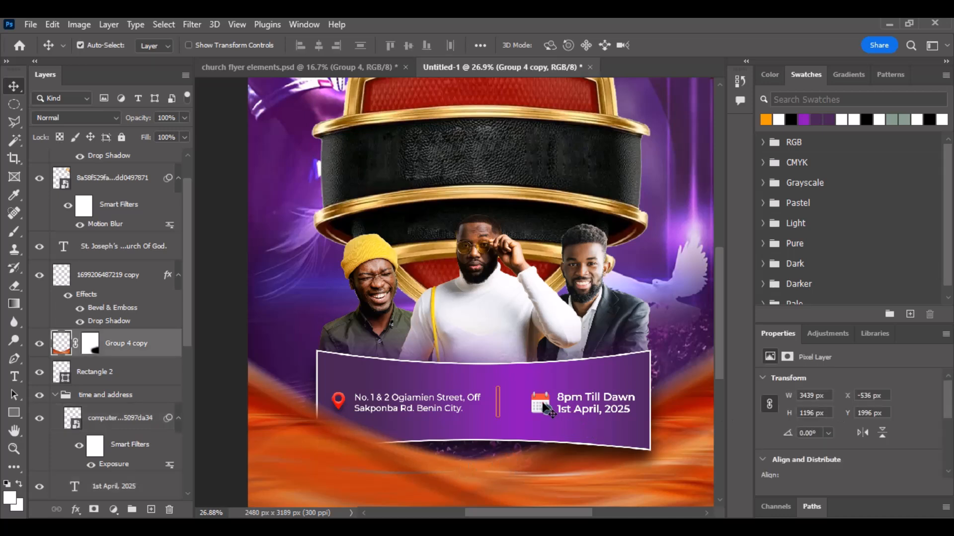
# Step: Add a Multiply drop shadow to the calendar icon with 55% opacity, 90° angle, 15 px distance and 16 px size
pyautogui.click(548, 411)
pyautogui.click(75, 510)
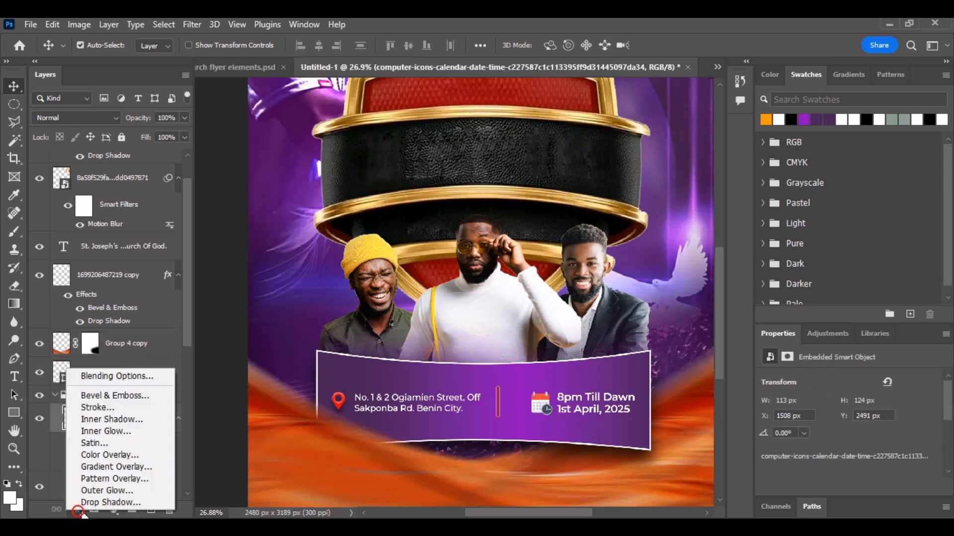
pyautogui.click(107, 506)
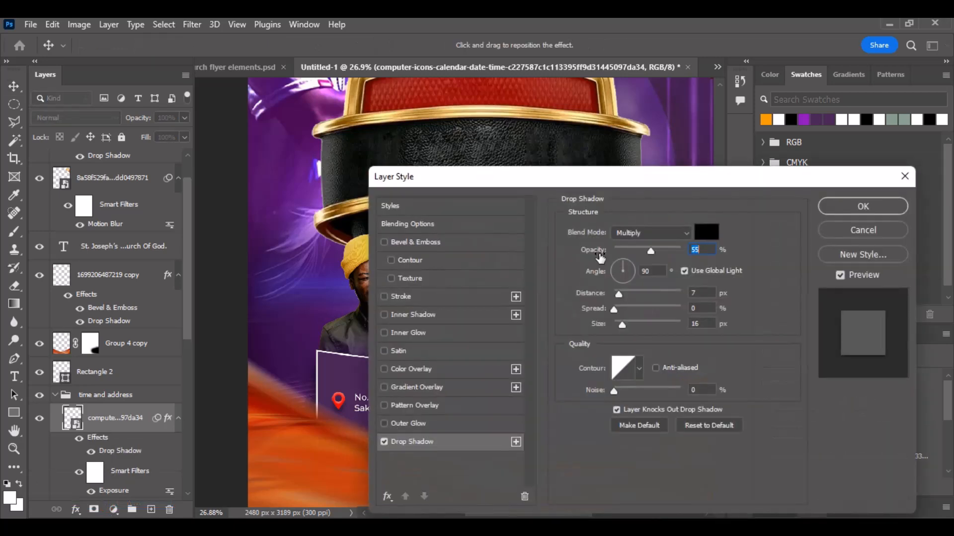
pyautogui.moveTo(627, 181); pyautogui.dragTo(915, 49)
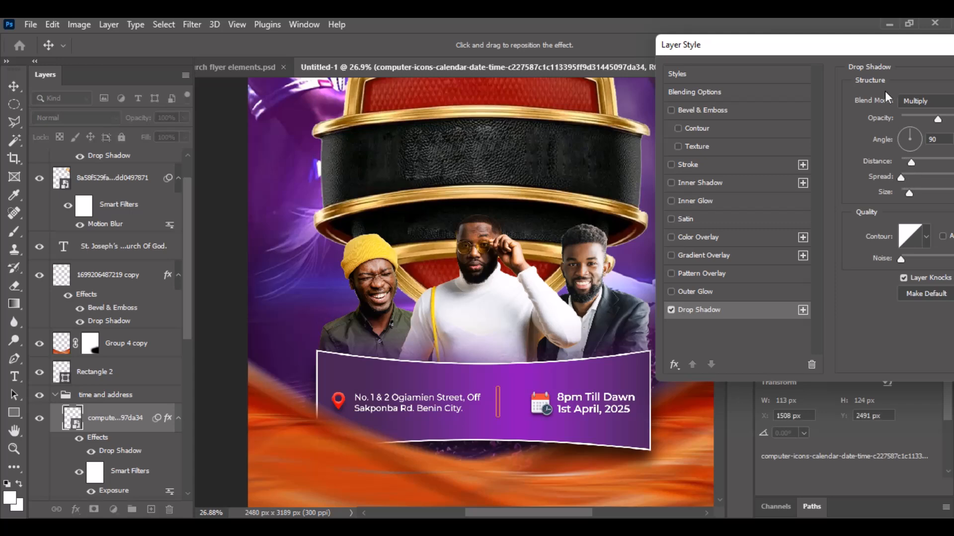
pyautogui.moveTo(881, 53); pyautogui.dragTo(700, 84)
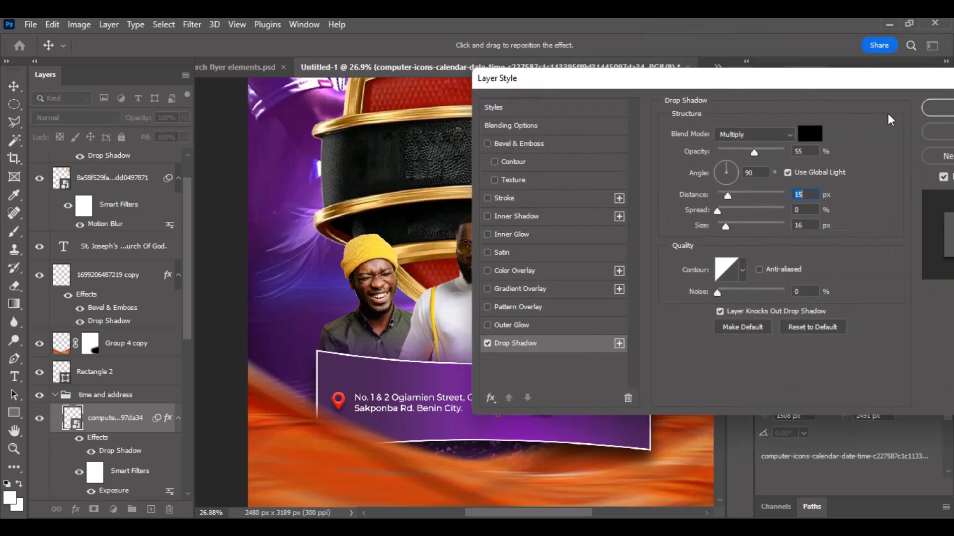
pyautogui.click(937, 111)
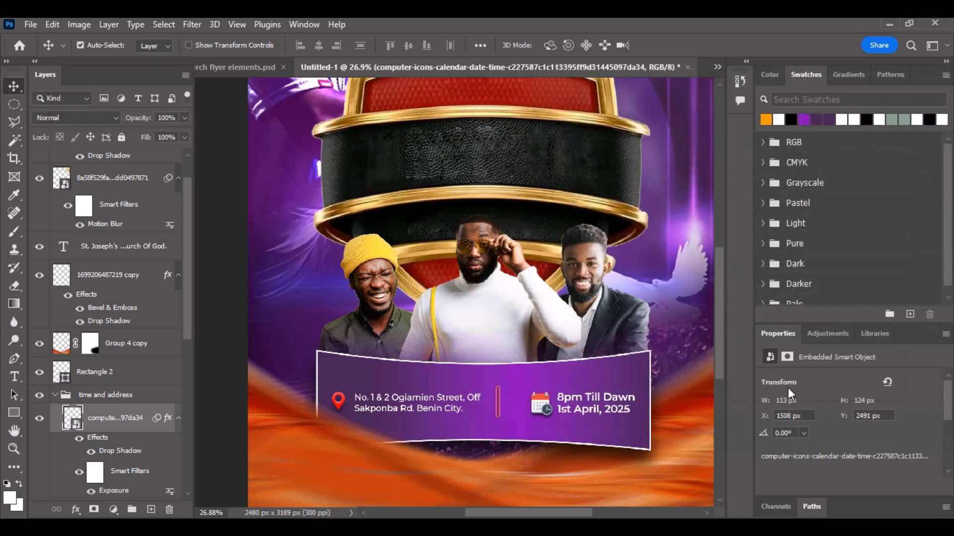
# Step: In church flyer elements.psd, hide Group 4, show the microphone layer and bring the microphone into the Untitled-1 flyer
pyautogui.scroll(-1, 580, 387)
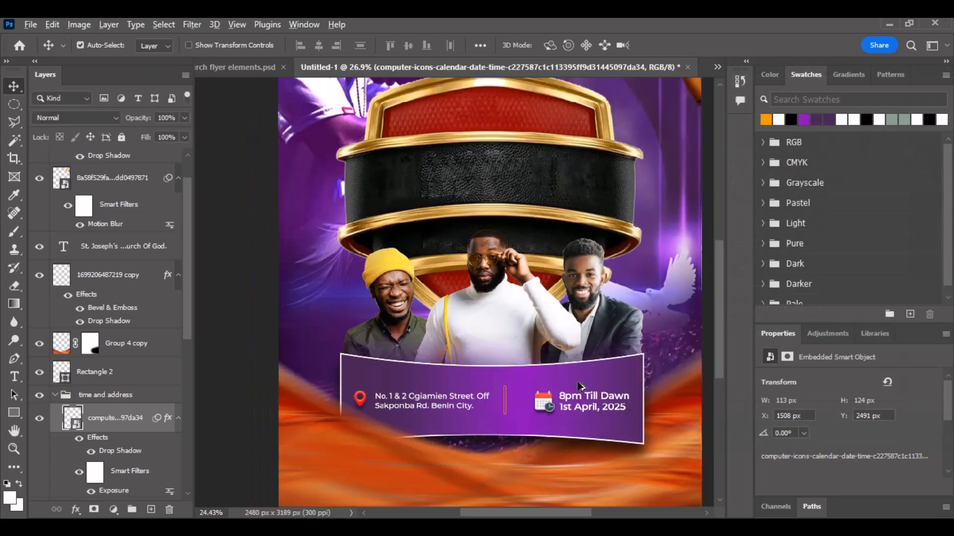
pyautogui.scroll(-3, 580, 387)
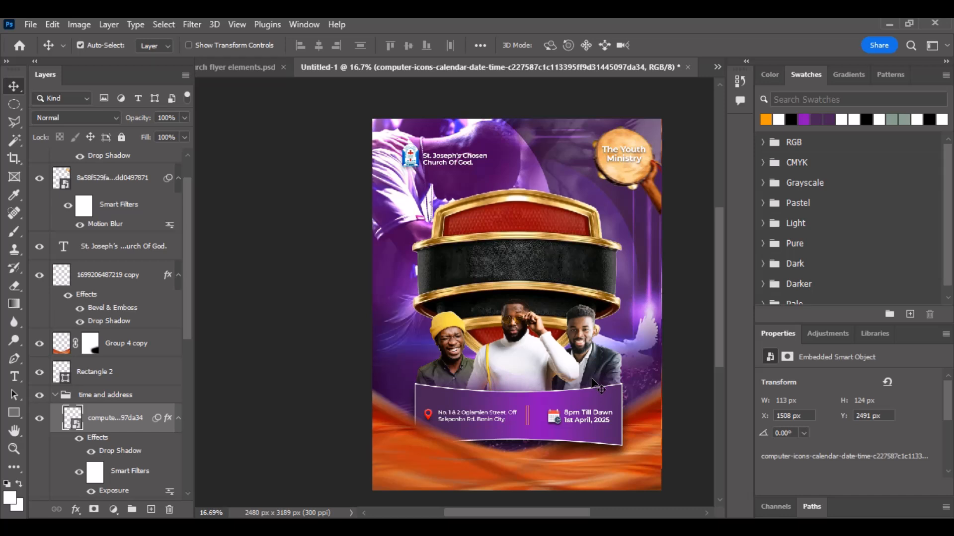
pyautogui.click(263, 67)
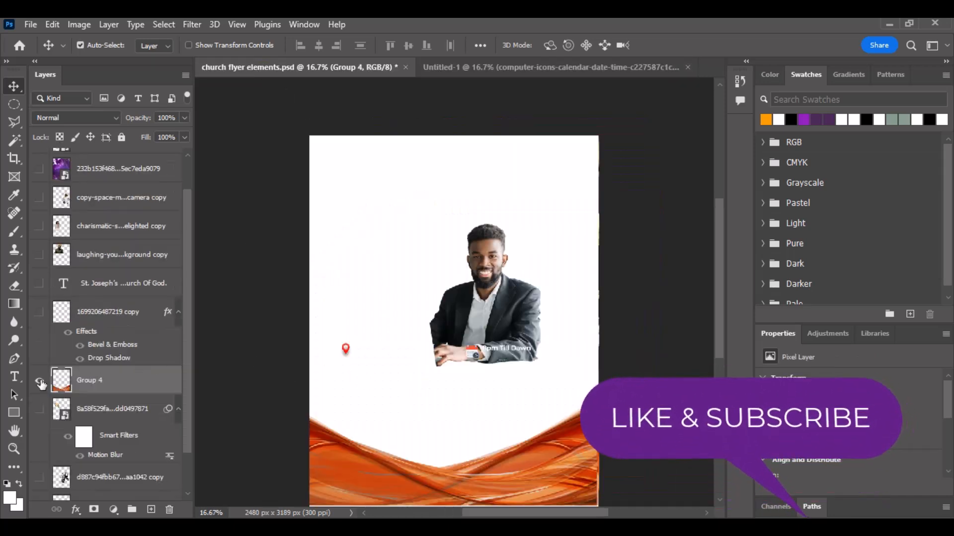
pyautogui.click(39, 381)
pyautogui.scroll(-2, 102, 420)
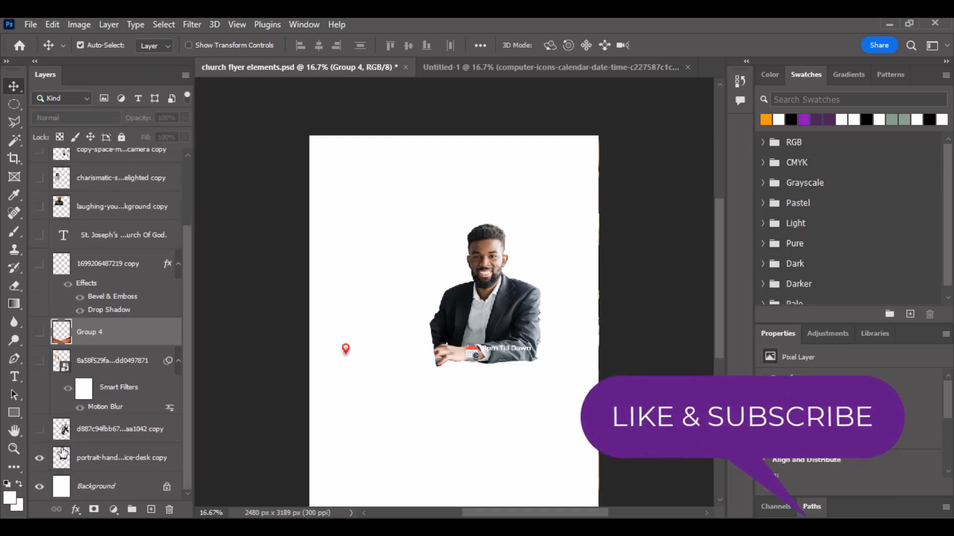
pyautogui.click(38, 429)
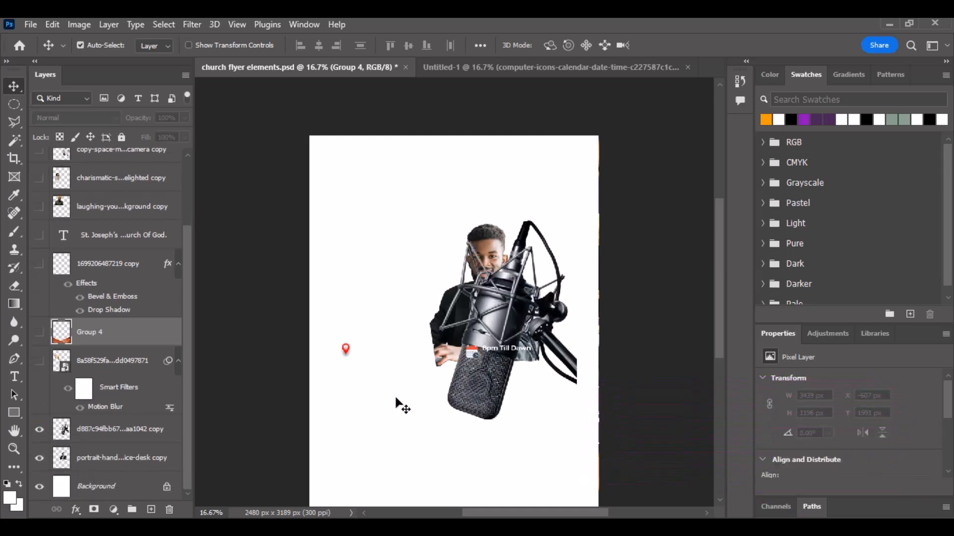
pyautogui.moveTo(495, 321); pyautogui.dragTo(484, 383)
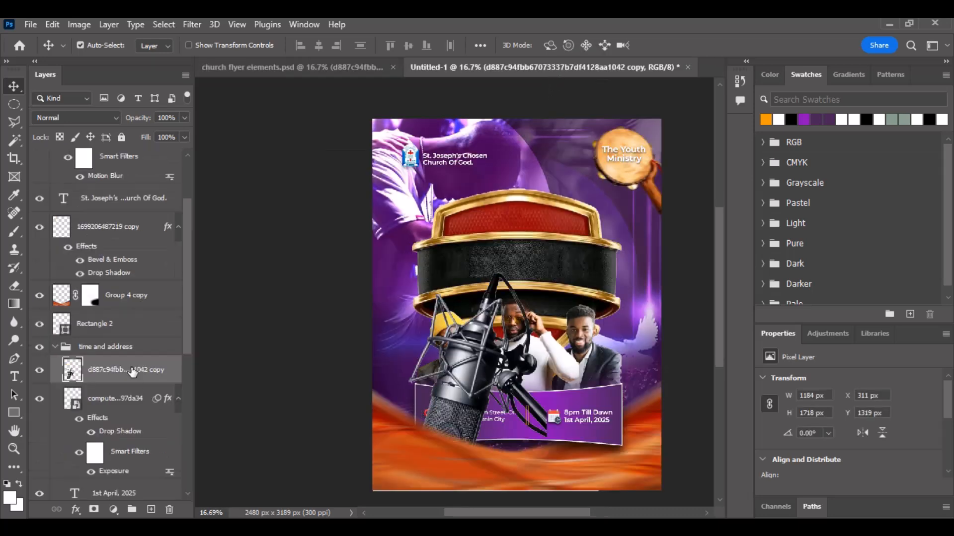
# Step: Move the microphone layer above Group 4 copy, flip it horizontally and place it at the flyer's lower-left corner
pyautogui.moveTo(133, 371); pyautogui.dragTo(143, 288)
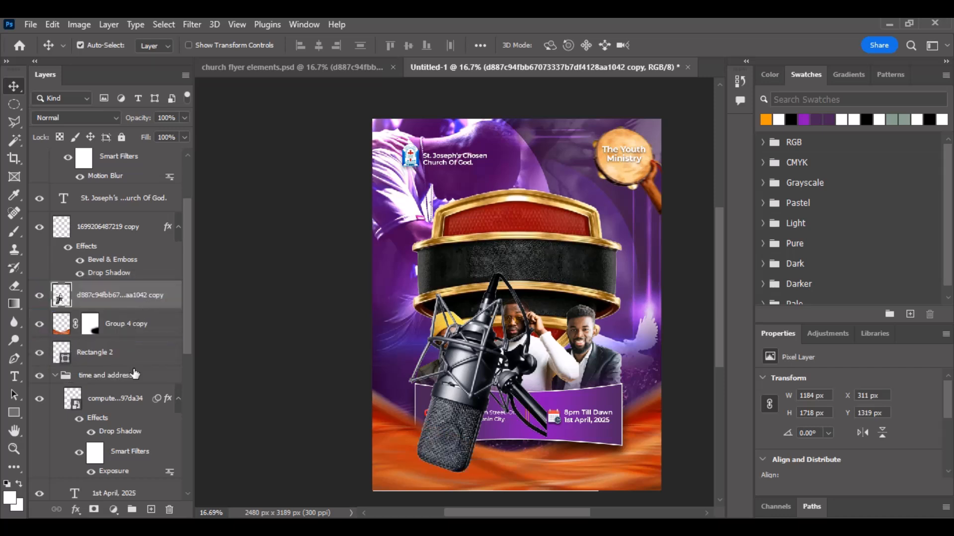
pyautogui.scroll(3, 134, 375)
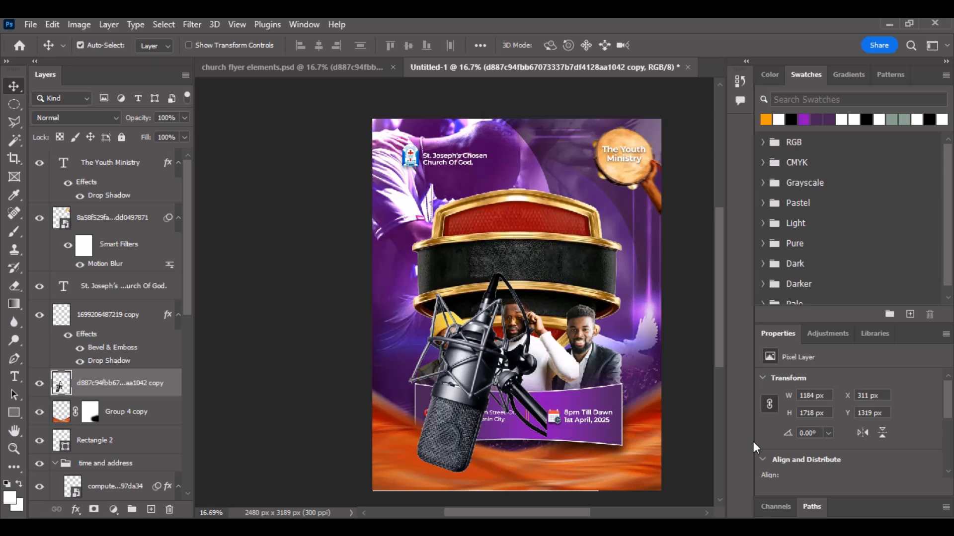
pyautogui.click(862, 433)
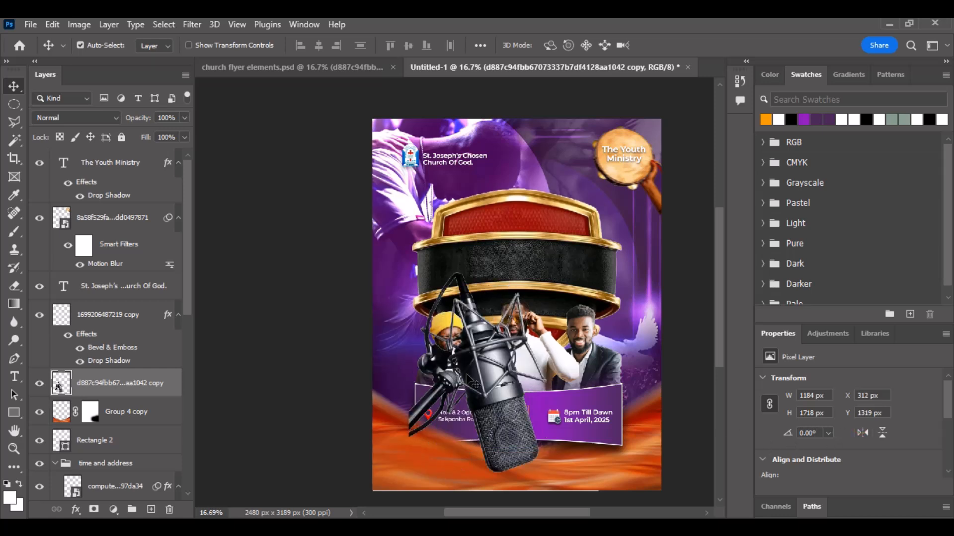
pyautogui.moveTo(466, 379); pyautogui.dragTo(431, 411)
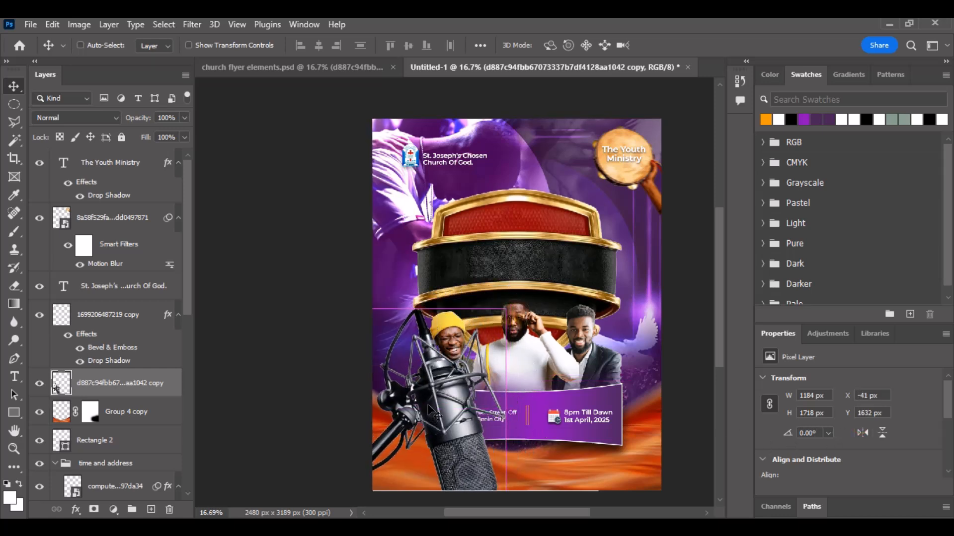
# Step: Scale the microphone to about 125% and rotate it to about -42° so it points in from the lower-left corner
pyautogui.hotkey('ctrl', 't')
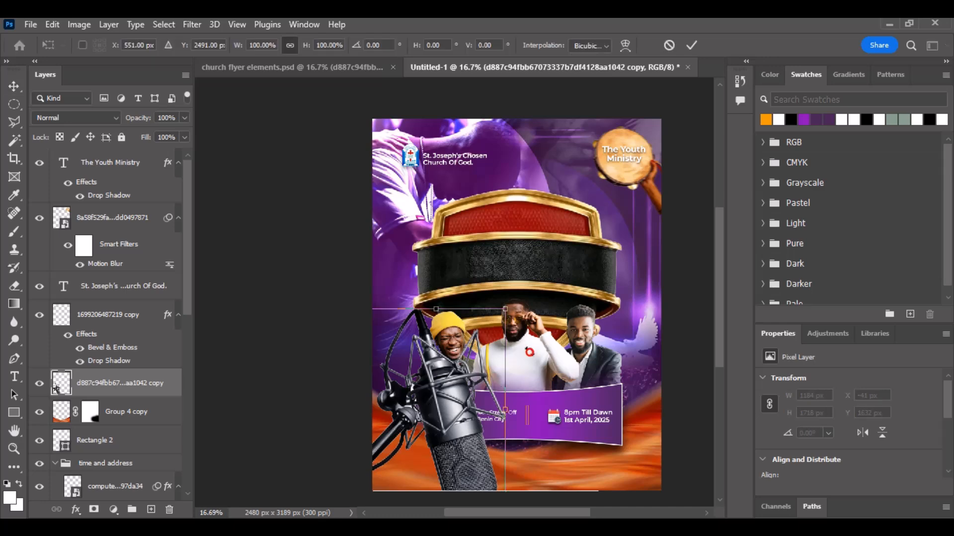
pyautogui.moveTo(545, 359); pyautogui.dragTo(506, 297)
pyautogui.moveTo(497, 369); pyautogui.dragTo(409, 416)
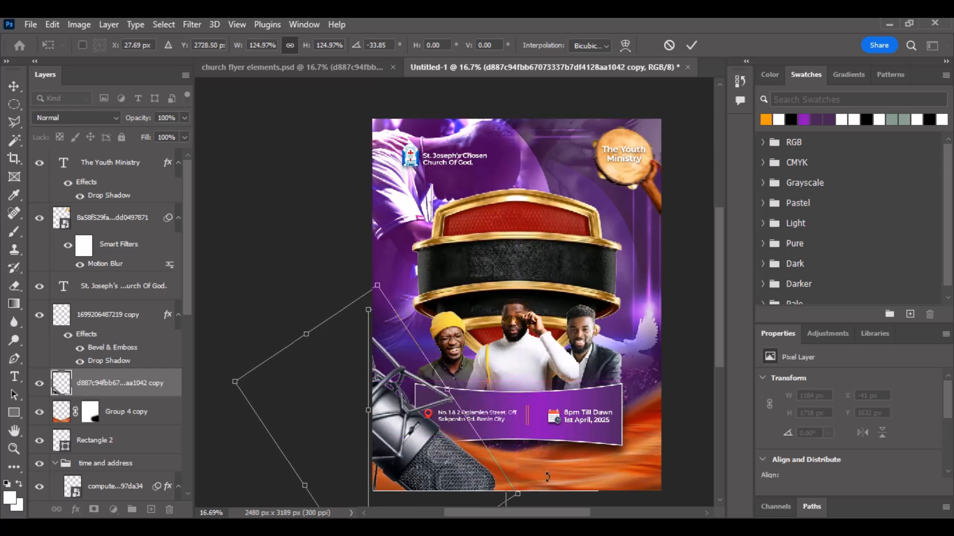
pyautogui.moveTo(546, 477); pyautogui.dragTo(565, 459)
pyautogui.moveTo(441, 469); pyautogui.dragTo(441, 481)
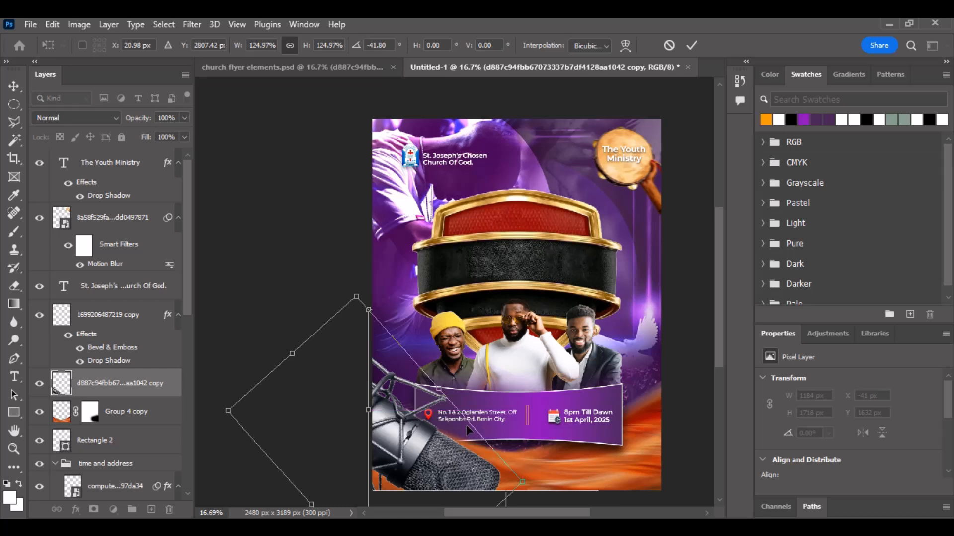
pyautogui.moveTo(408, 446); pyautogui.dragTo(414, 448)
# Step: Enlarge the microphone further to about 144% and rotate it to about -49°
pyautogui.scroll(-3, 322, 439)
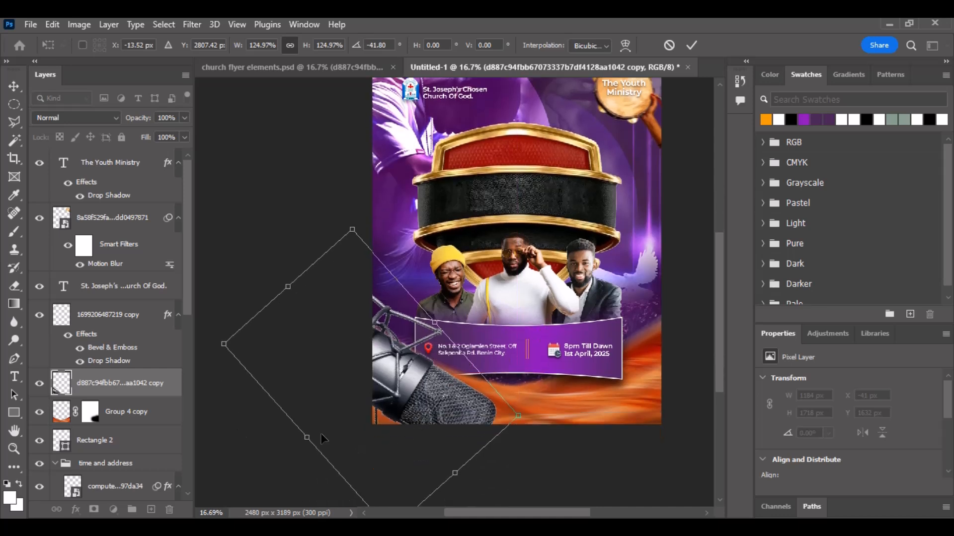
pyautogui.moveTo(312, 438); pyautogui.dragTo(290, 453)
pyautogui.moveTo(615, 441); pyautogui.dragTo(635, 407)
pyautogui.moveTo(481, 425)
pyautogui.mouseDown()
pyautogui.moveTo(484, 418)
pyautogui.moveTo(481, 426)
pyautogui.mouseUp()
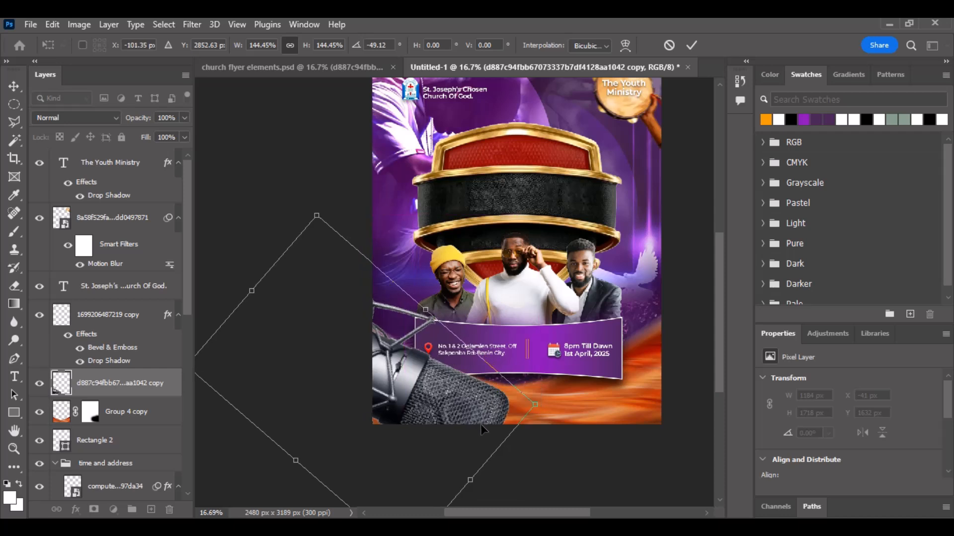
# Step: Nudge the microphone right and down against the flyer's bottom-left edges and apply the transform
pyautogui.press('Right')
pyautogui.press('Right')
pyautogui.press('Down')
pyautogui.press('Down')
pyautogui.press('Down')
pyautogui.press('Down')
pyautogui.press('Right')
pyautogui.press('Right')
pyautogui.press('Right')
pyautogui.press('Right')
pyautogui.press('Right')
pyautogui.press('Right')
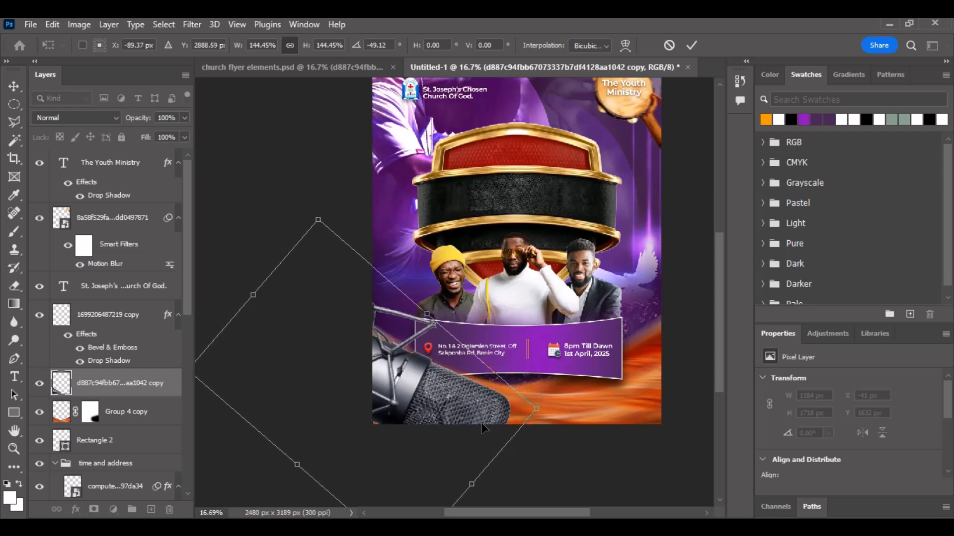
pyautogui.press('Down')
pyautogui.press('Down')
pyautogui.press('Down')
pyautogui.press('Right')
pyautogui.press('Right')
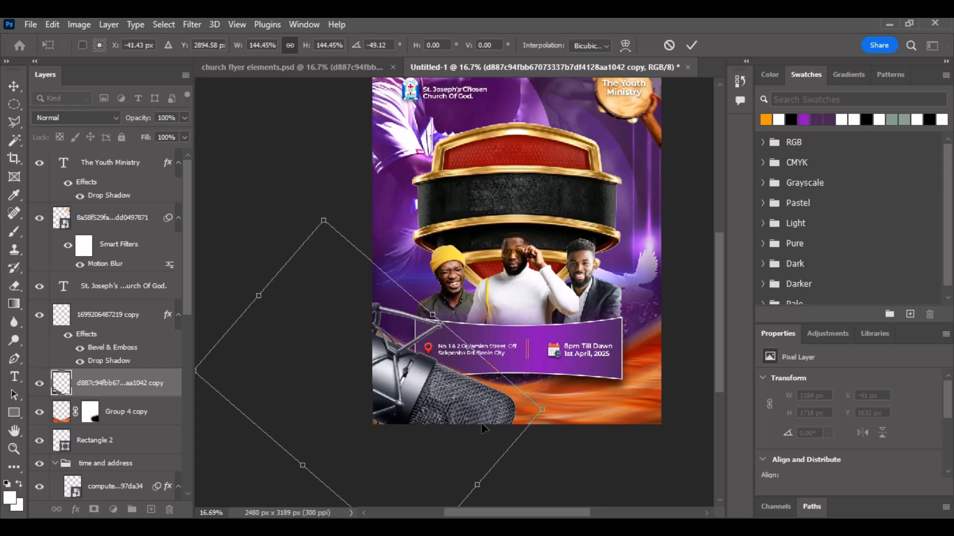
pyautogui.press('Down')
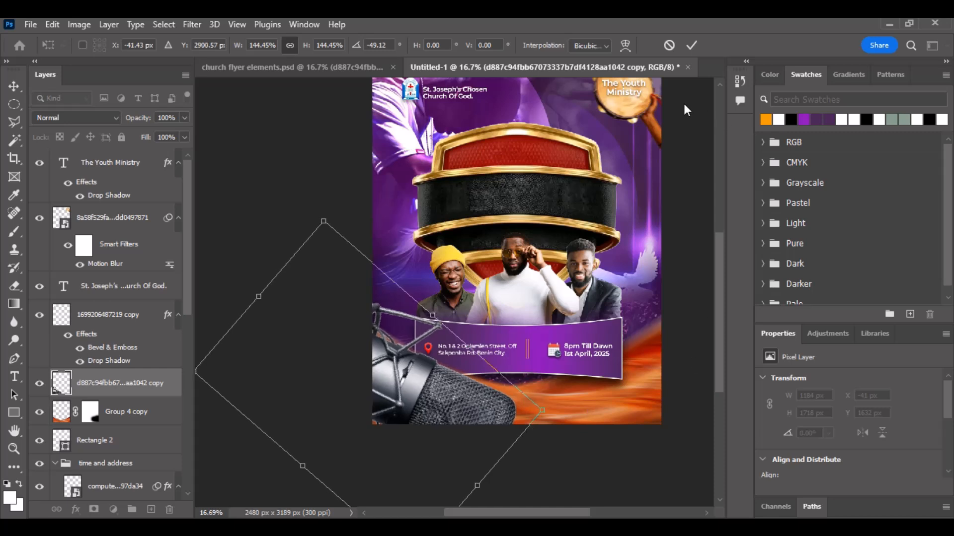
pyautogui.click(691, 45)
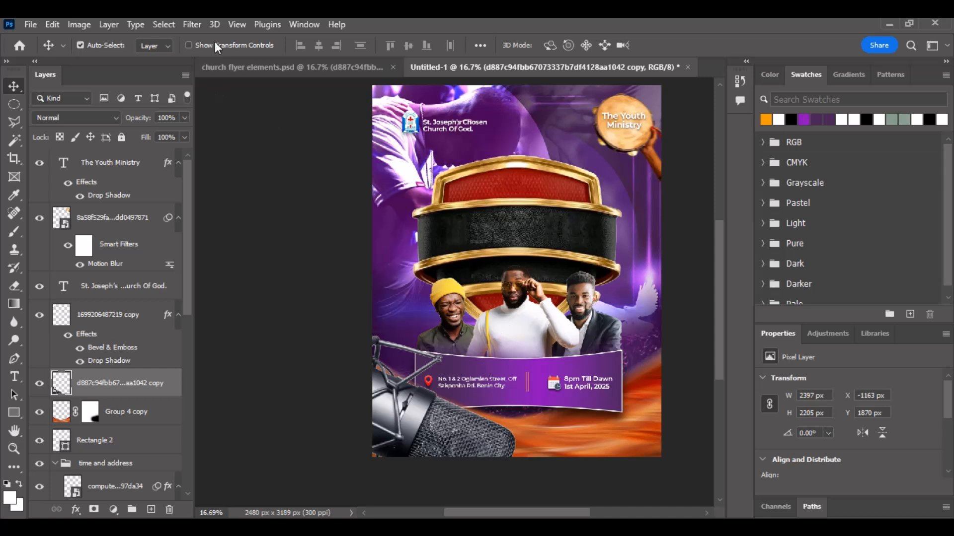
# Step: Apply a Motion Blur to the foreground microphone with an angle of 0° and a distance of 34 pixels
pyautogui.click(189, 24)
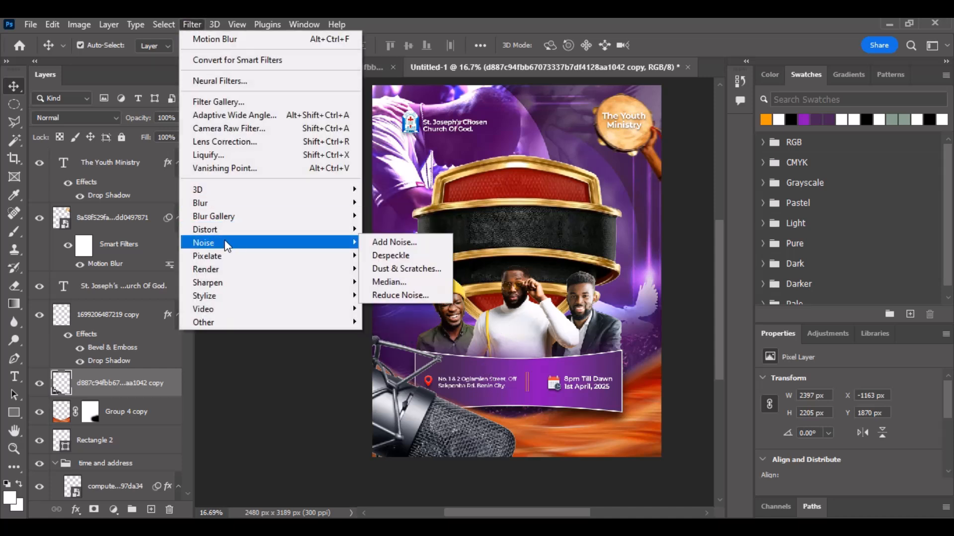
pyautogui.moveTo(243, 255)
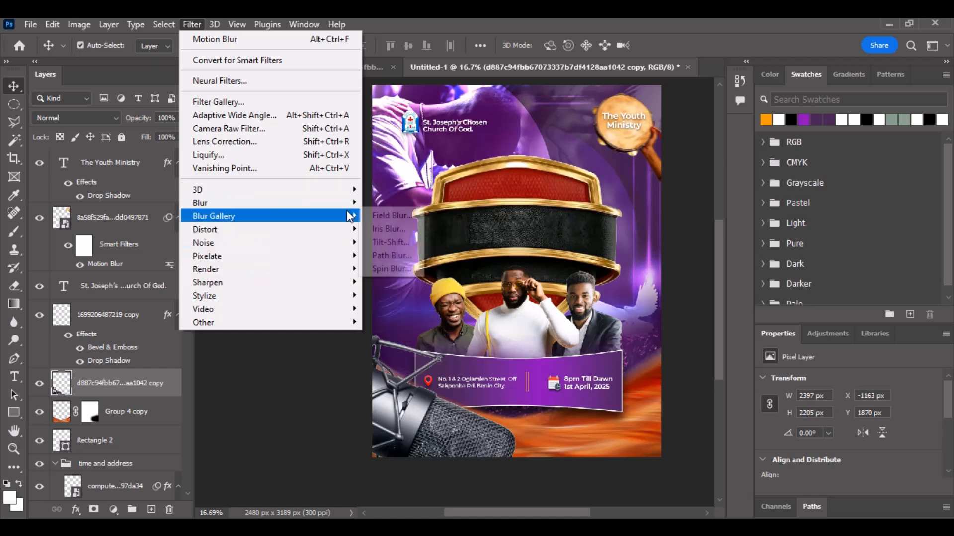
pyautogui.moveTo(348, 205)
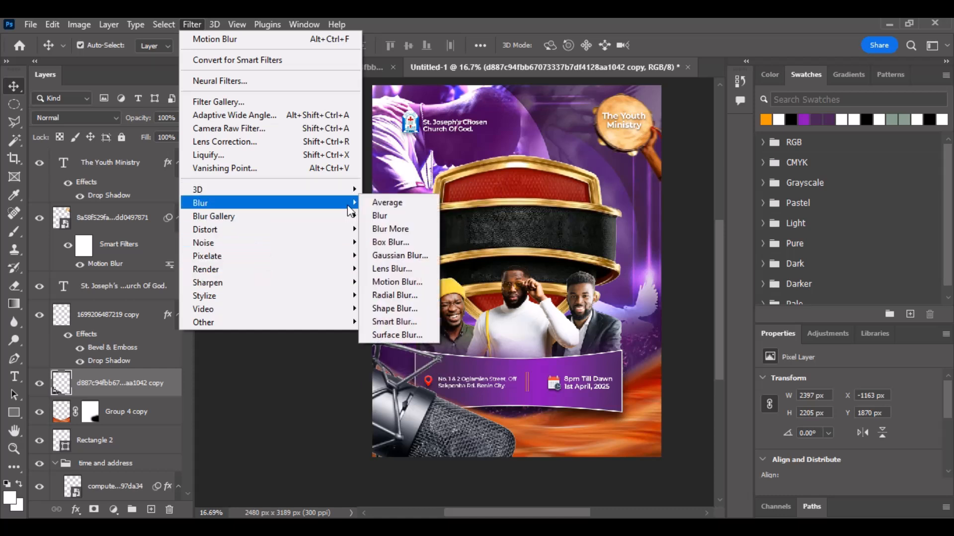
pyautogui.click(401, 283)
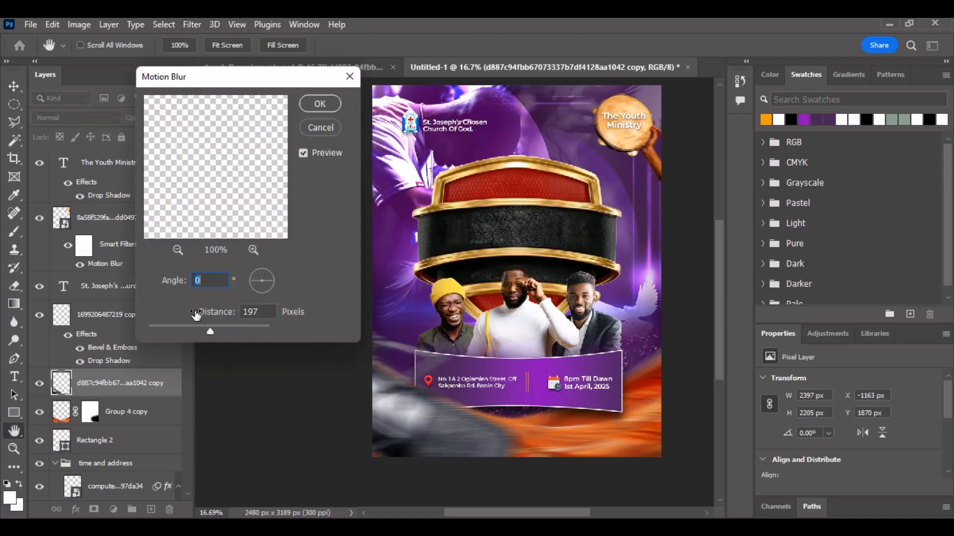
pyautogui.moveTo(202, 330); pyautogui.dragTo(183, 327)
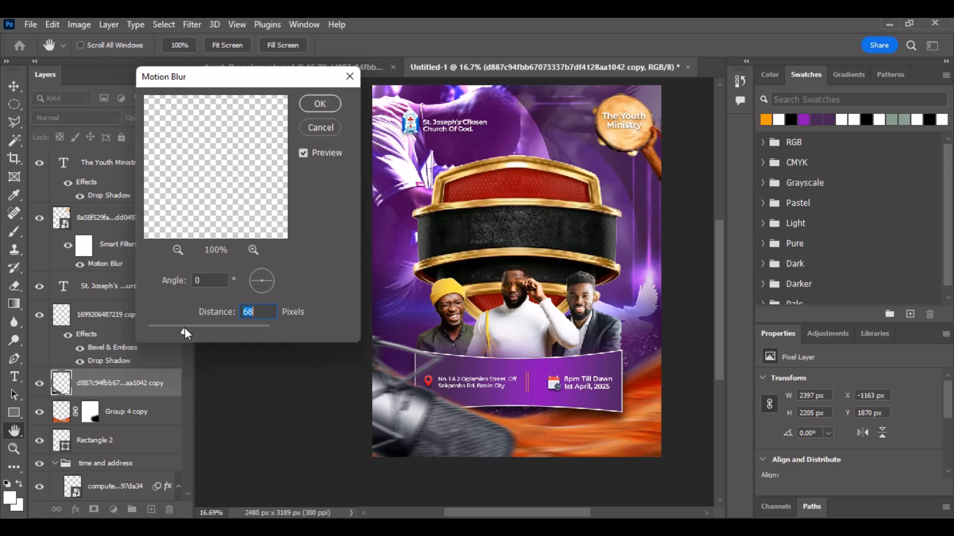
pyautogui.moveTo(184, 327); pyautogui.dragTo(182, 327)
pyautogui.moveTo(181, 326); pyautogui.dragTo(171, 328)
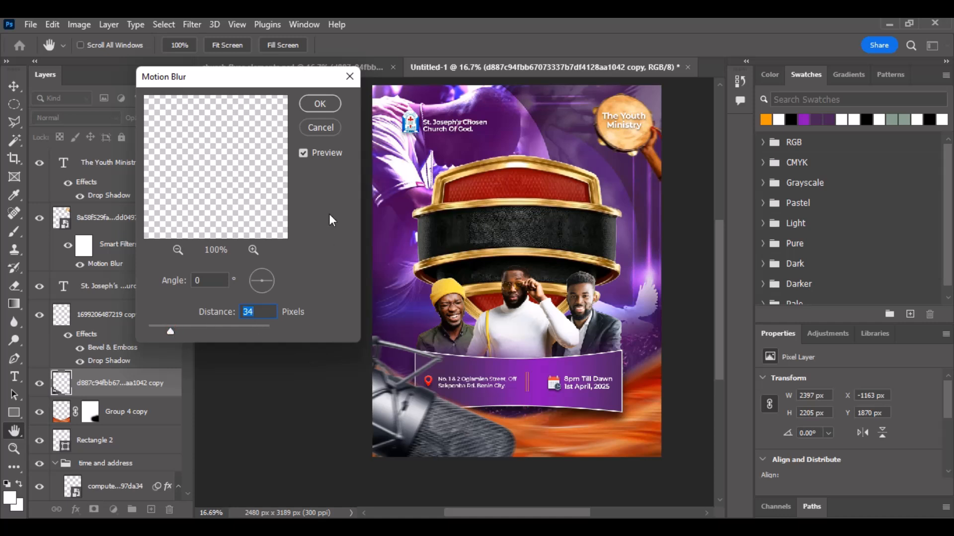
pyautogui.click(319, 104)
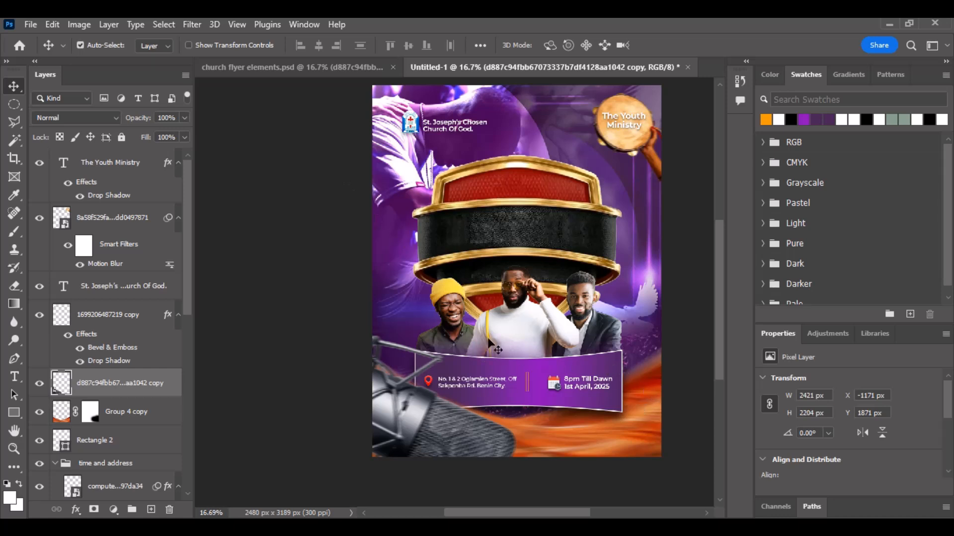
pyautogui.scroll(-1, 533, 322)
pyautogui.scroll(1, 533, 321)
pyautogui.scroll(2, 533, 323)
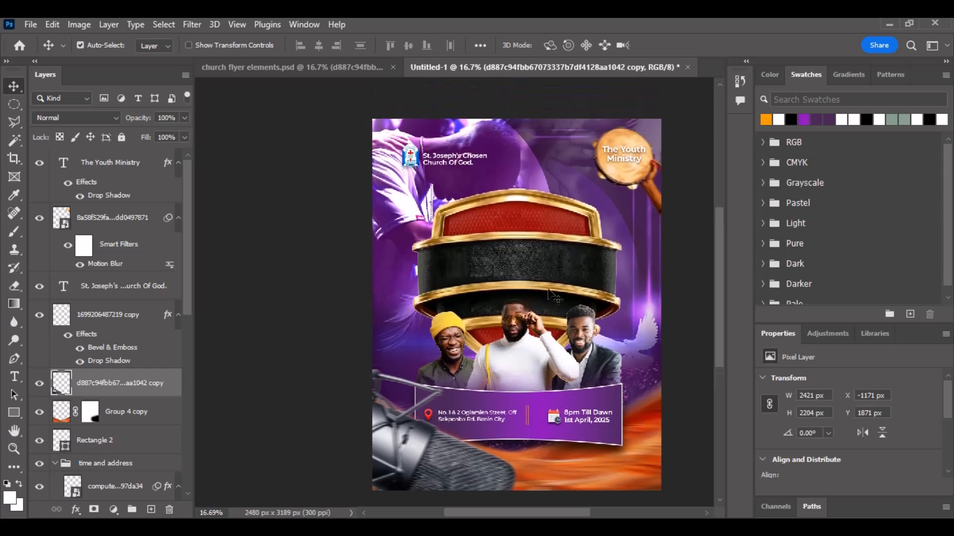
pyautogui.scroll(-2, 550, 290)
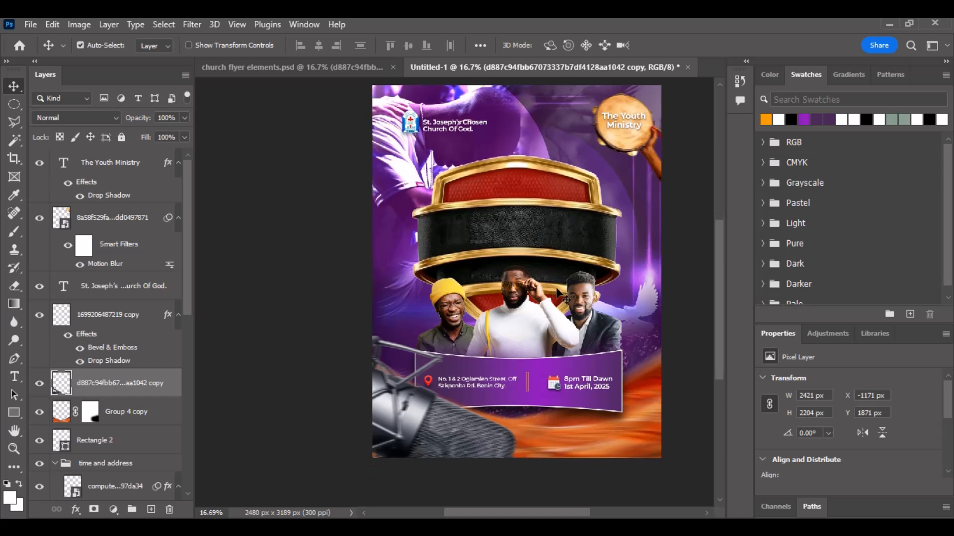
pyautogui.scroll(1, 564, 285)
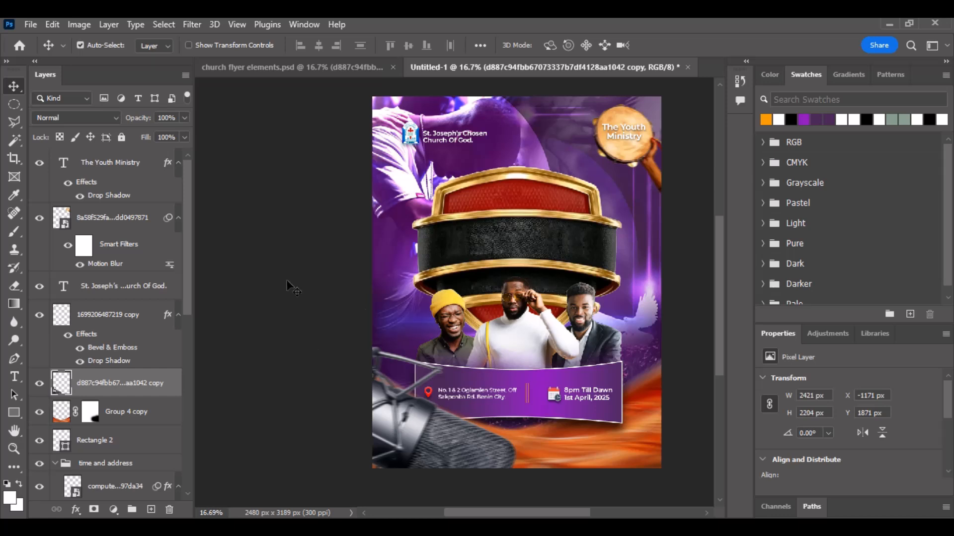
# Step: Add a new layer above all others and paint a purple glow over the flyer's lower-right corner with a 2200 px soft brush
pyautogui.click(272, 294)
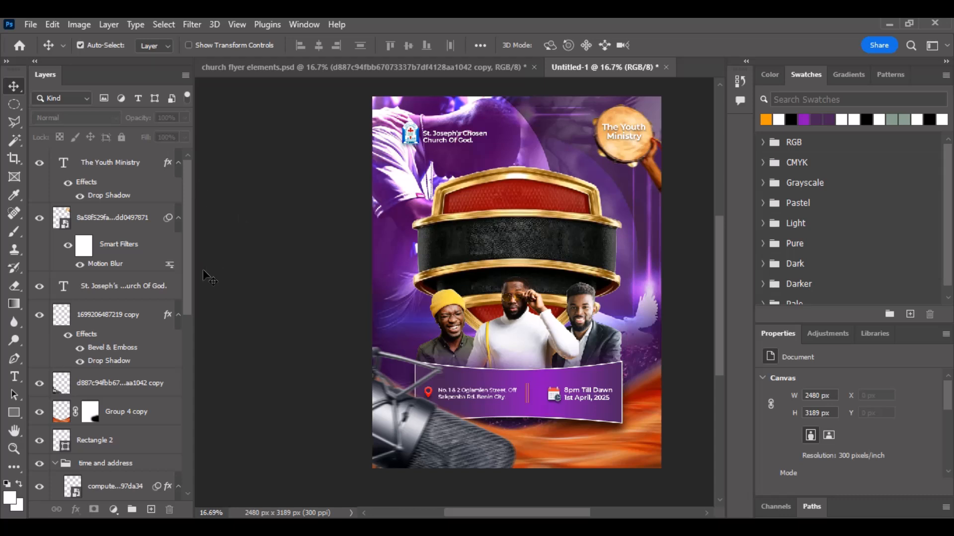
pyautogui.scroll(3, 202, 271)
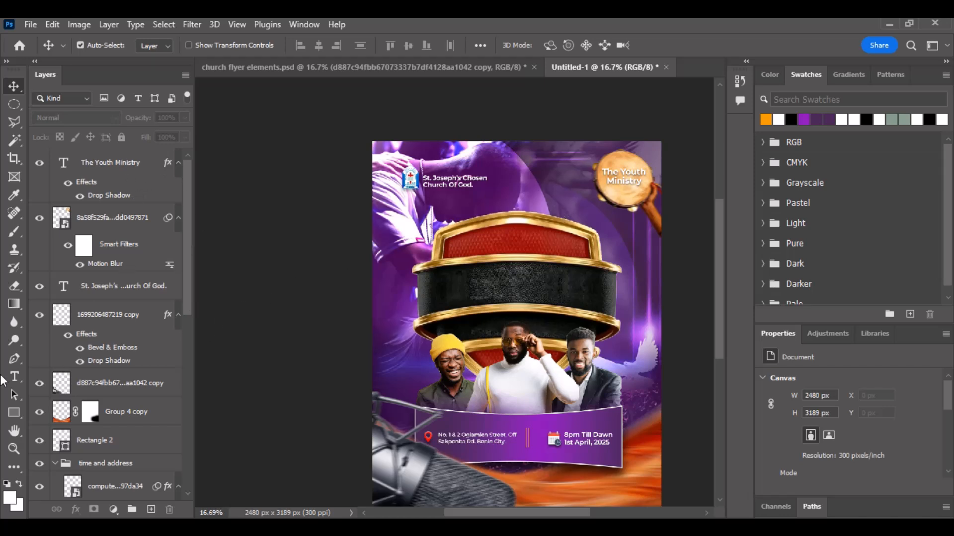
pyautogui.click(152, 510)
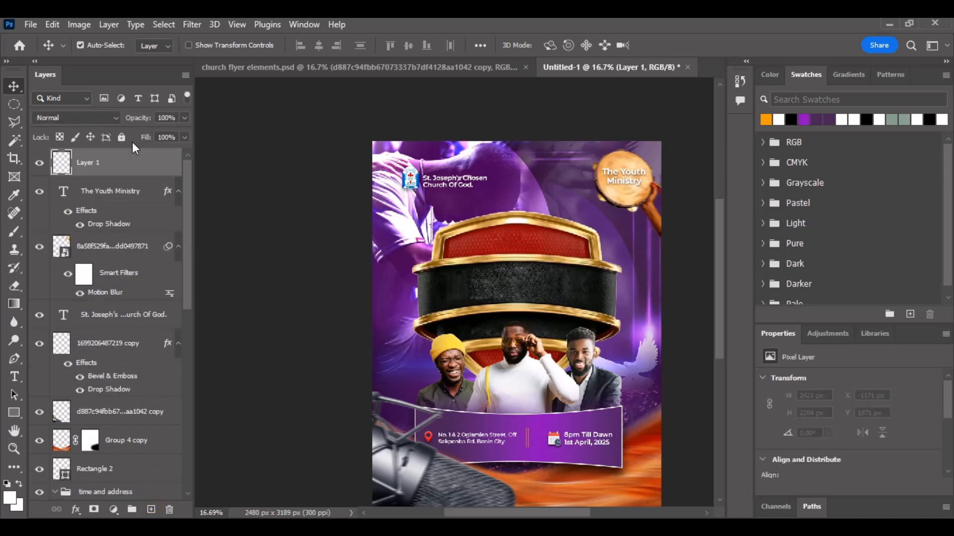
pyautogui.click(16, 231)
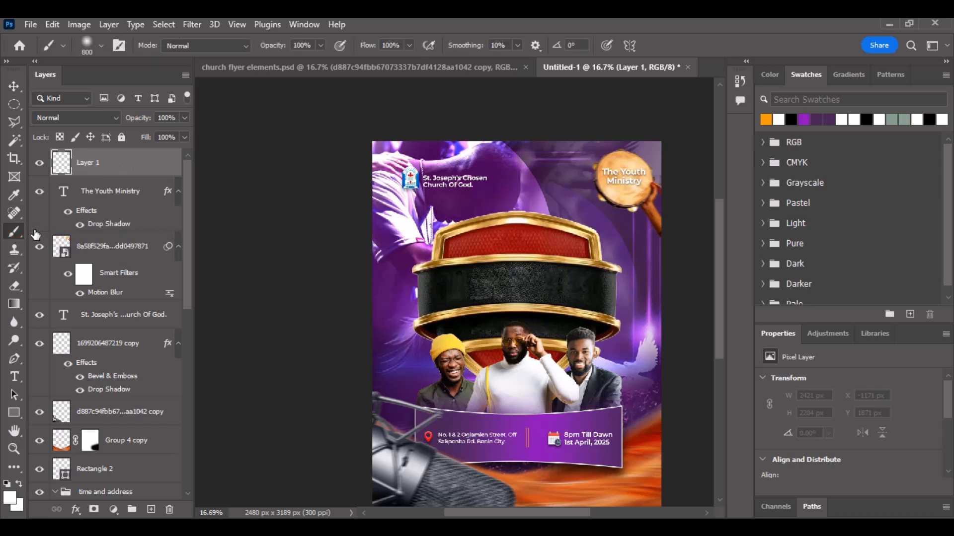
pyautogui.click(809, 119)
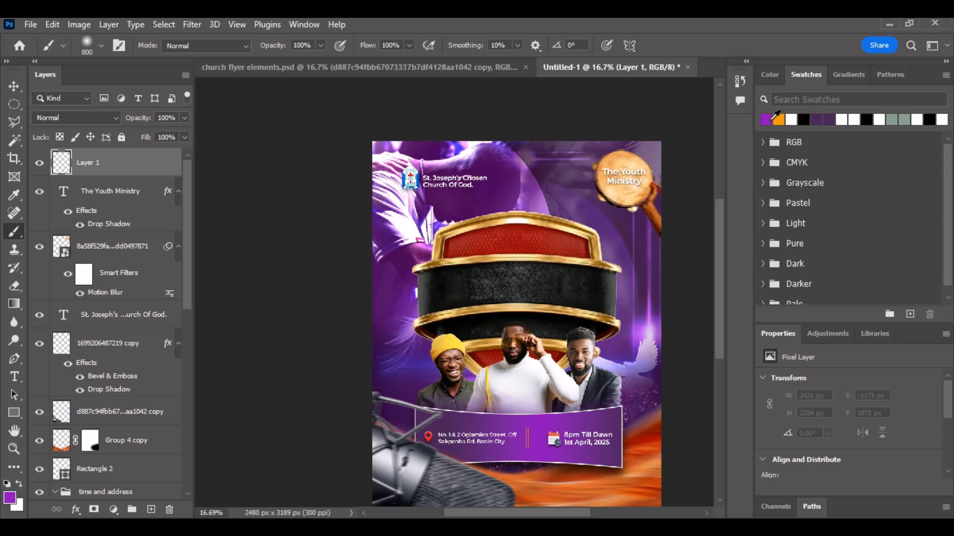
pyautogui.scroll(-4, 633, 186)
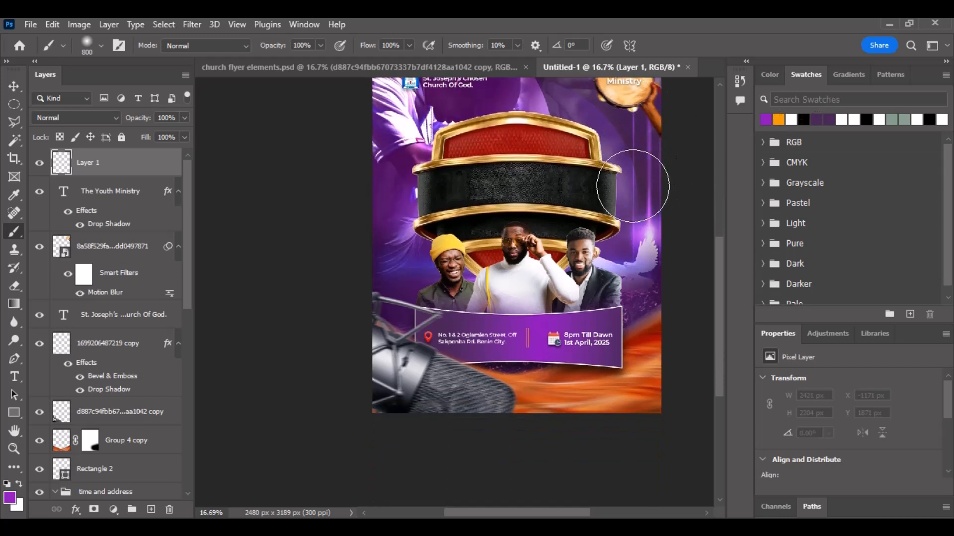
pyautogui.press(']')
pyautogui.press(']')
pyautogui.press(']')
pyautogui.press(']')
pyautogui.press(']')
pyautogui.press(']')
pyautogui.press(']')
pyautogui.press(']')
pyautogui.press(']')
pyautogui.press(']')
pyautogui.press(']')
pyautogui.press(']')
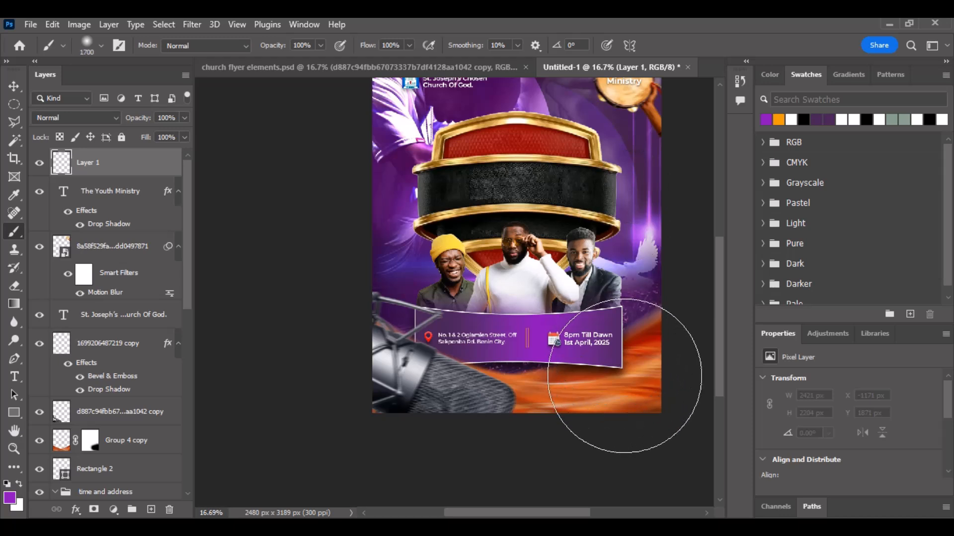
pyautogui.press(']')
pyautogui.press(']')
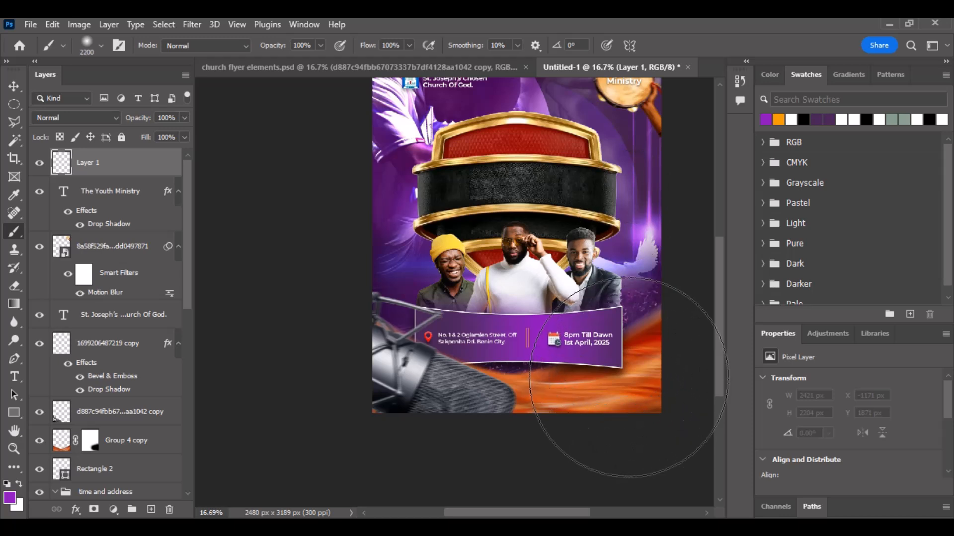
pyautogui.click(629, 373)
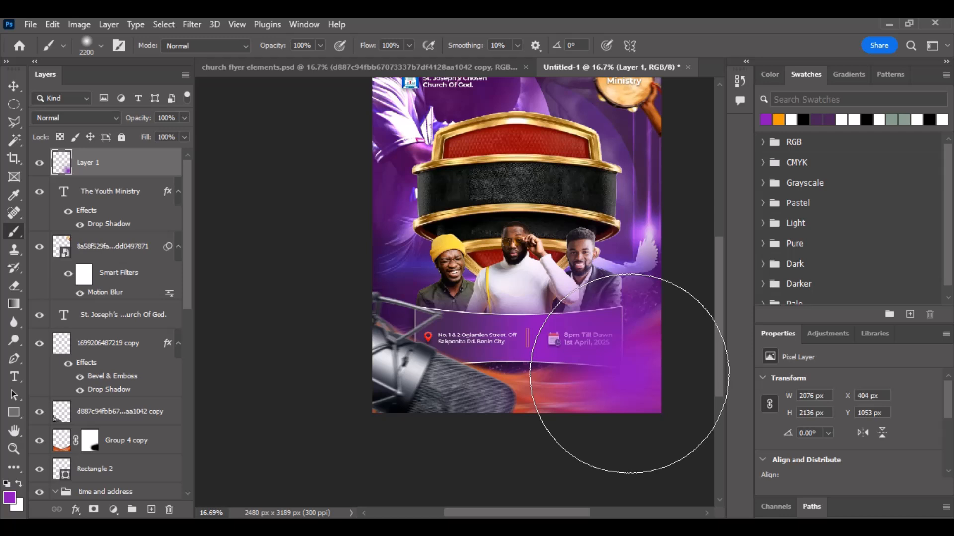
# Step: Set the lower-right glow layer's blend mode to Linear Dodge (Add)
pyautogui.click(101, 117)
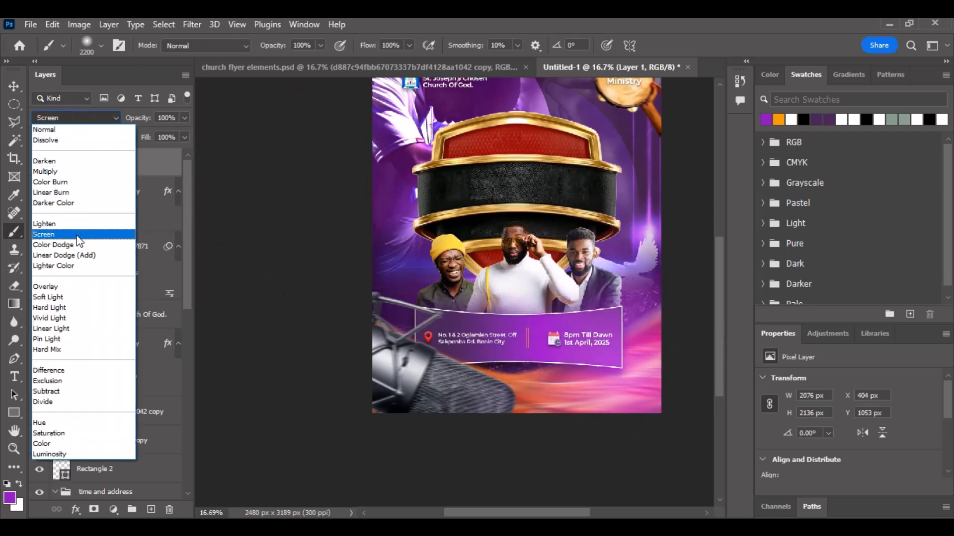
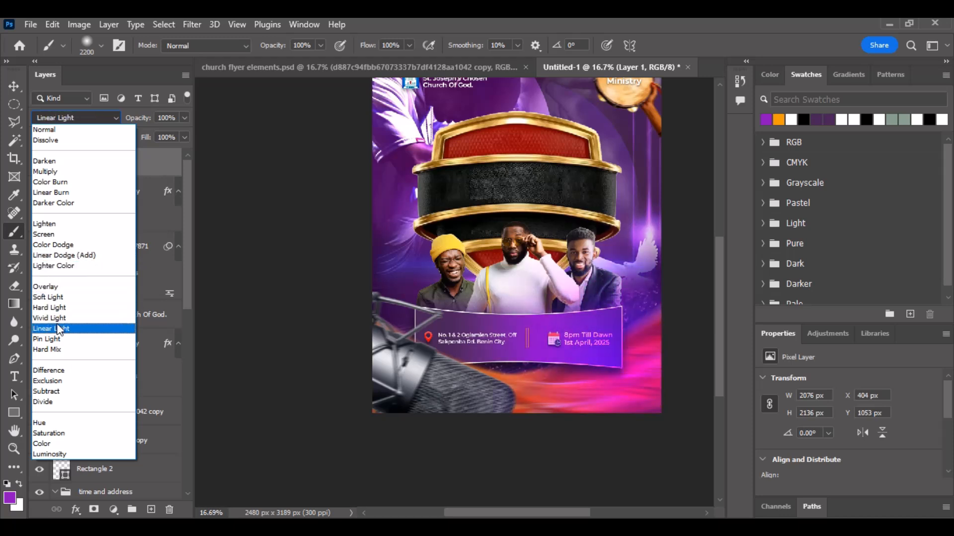
pyautogui.click(56, 255)
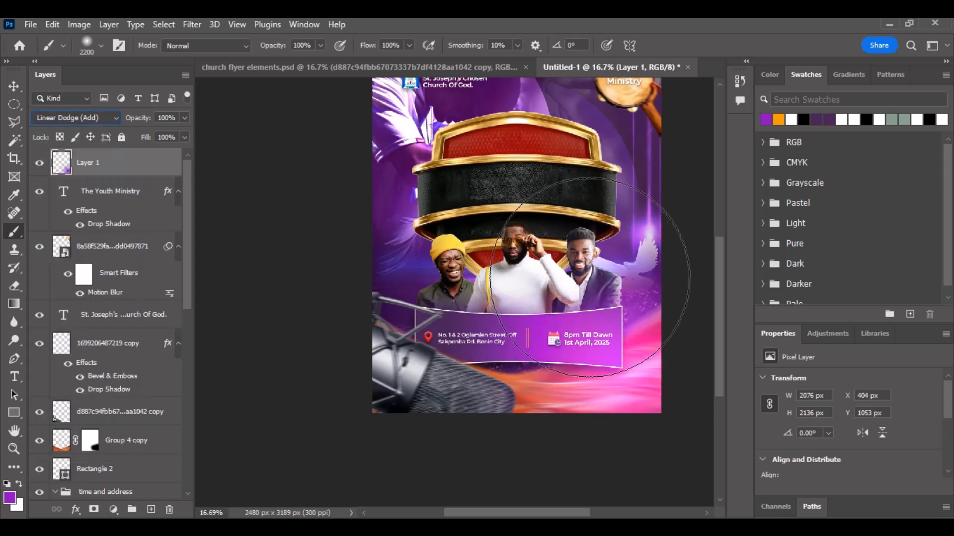
pyautogui.moveTo(589, 278); pyautogui.dragTo(560, 359)
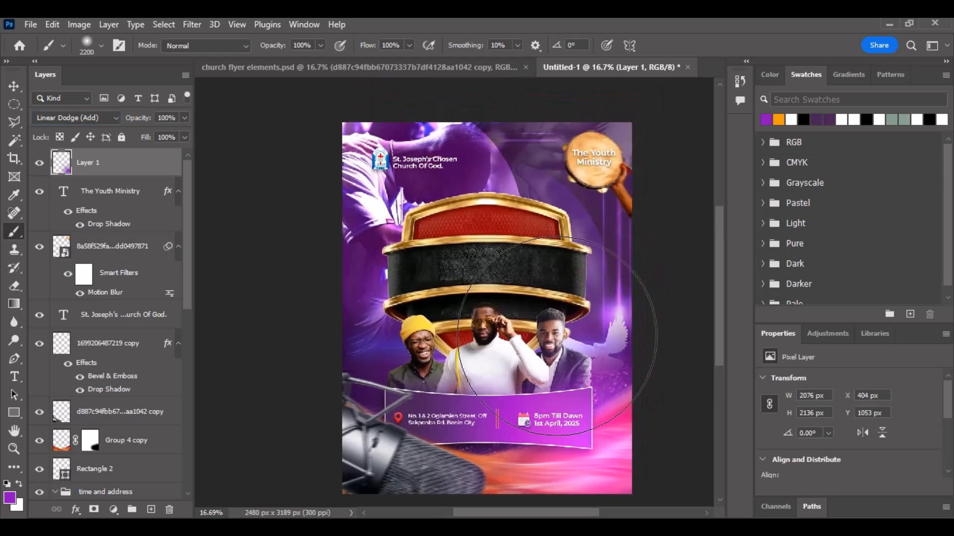
# Step: Paint a purple glow over the tambourine at the flyer's upper right on a new layer and blend it as Soft Light
pyautogui.click(151, 510)
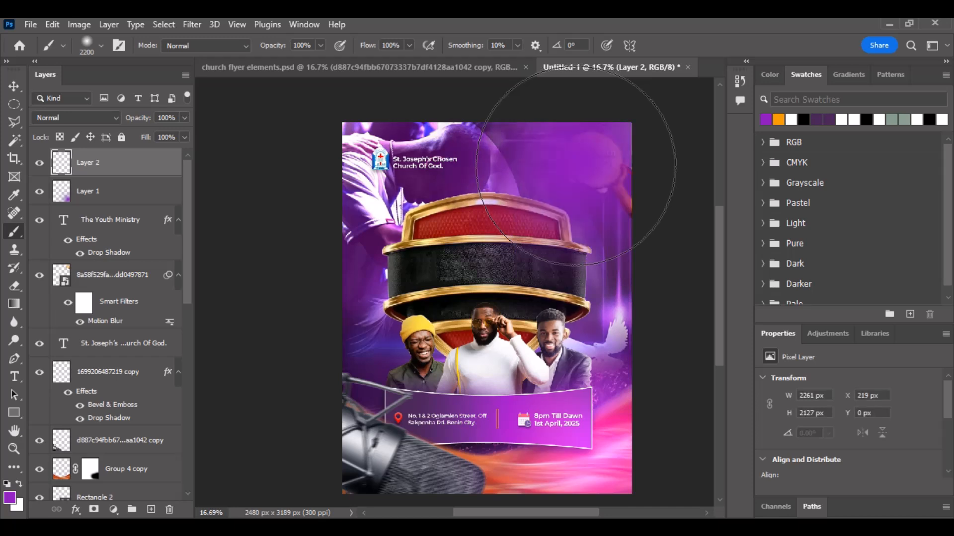
pyautogui.click(105, 118)
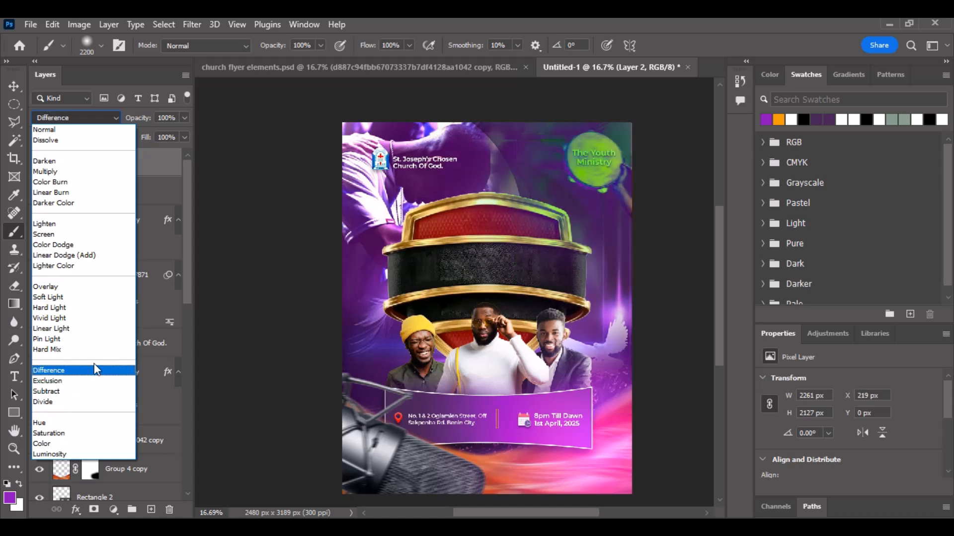
pyautogui.click(99, 298)
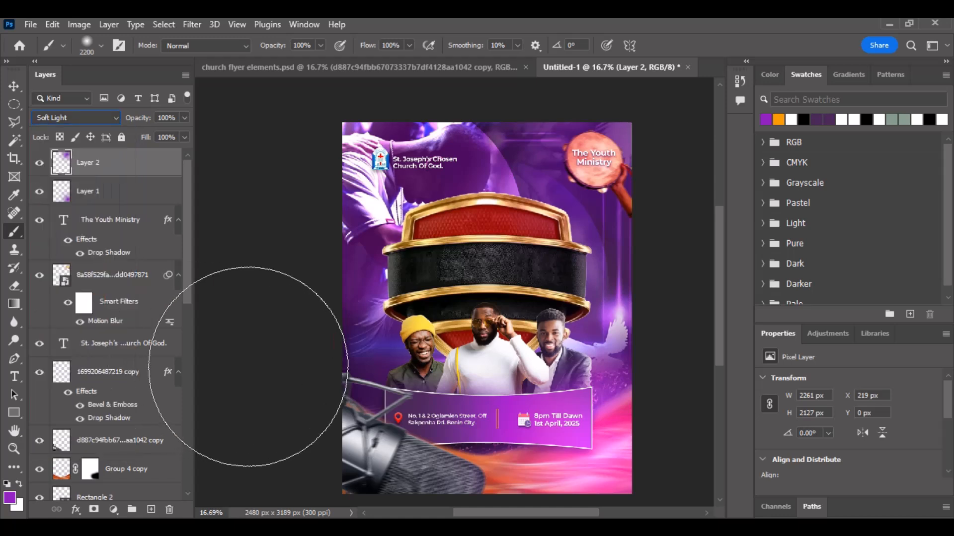
# Step: Paint a purple glow along the flyer's left edge on another new layer and set its blend mode to Lighten
pyautogui.click(151, 510)
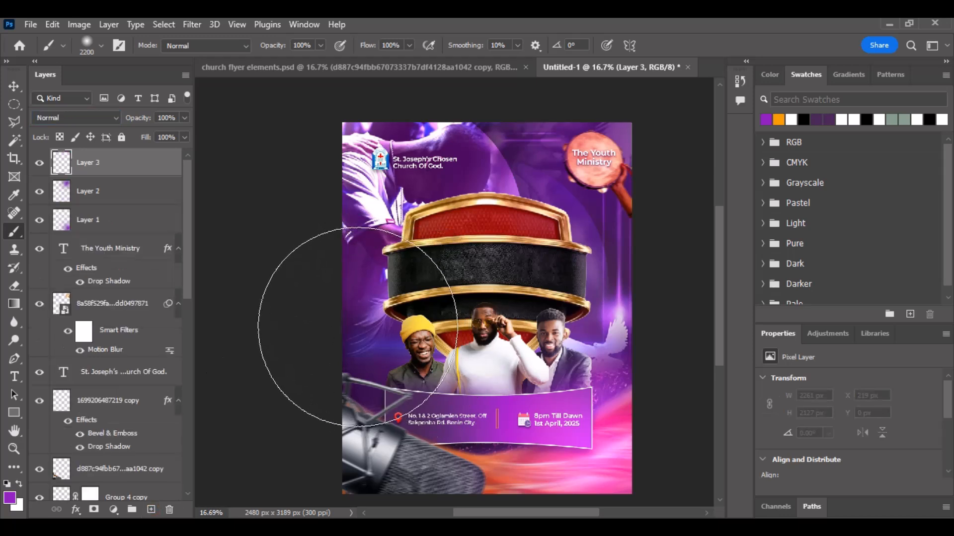
pyautogui.moveTo(358, 325); pyautogui.dragTo(240, 347)
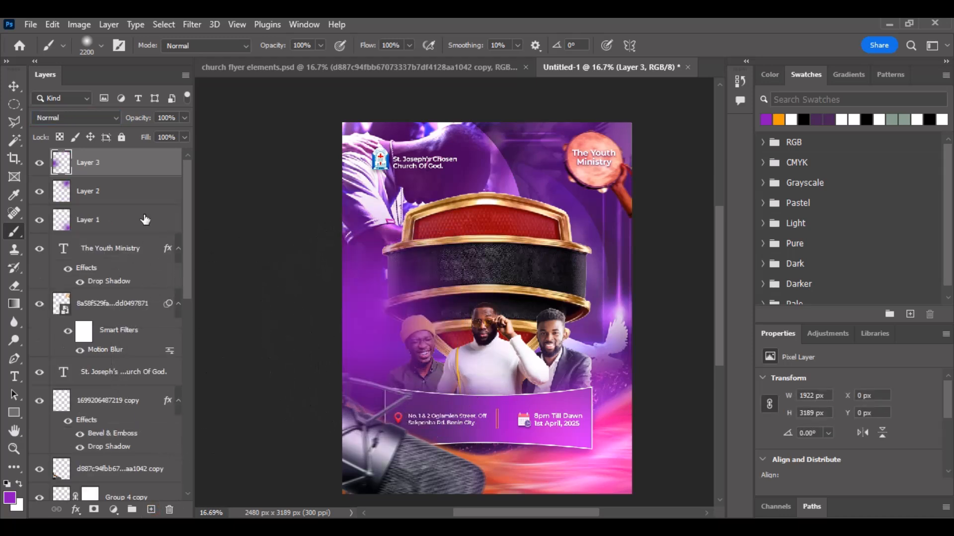
pyautogui.click(106, 121)
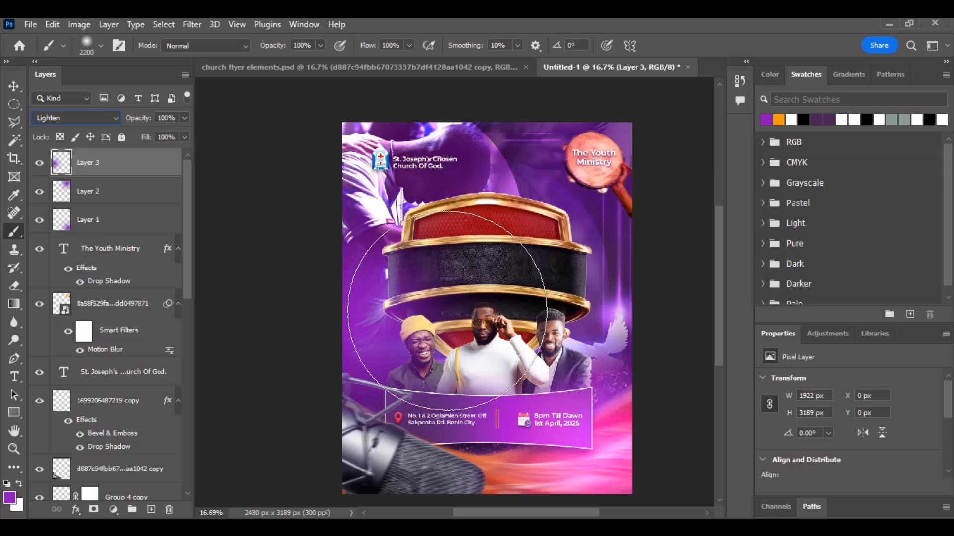
# Step: Nudge the cutout of the right-hand man in the dark suit down to a Y position of 1619 px
pyautogui.click(13, 86)
pyautogui.click(550, 336)
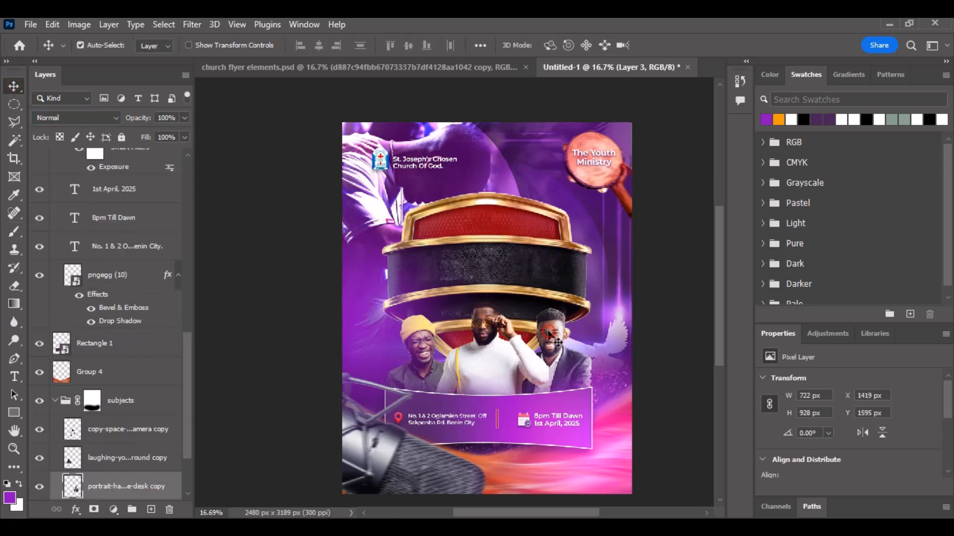
pyautogui.hotkey('shift', 'Down')
pyautogui.hotkey('shift', 'Down')
pyautogui.hotkey('shift', 'Down')
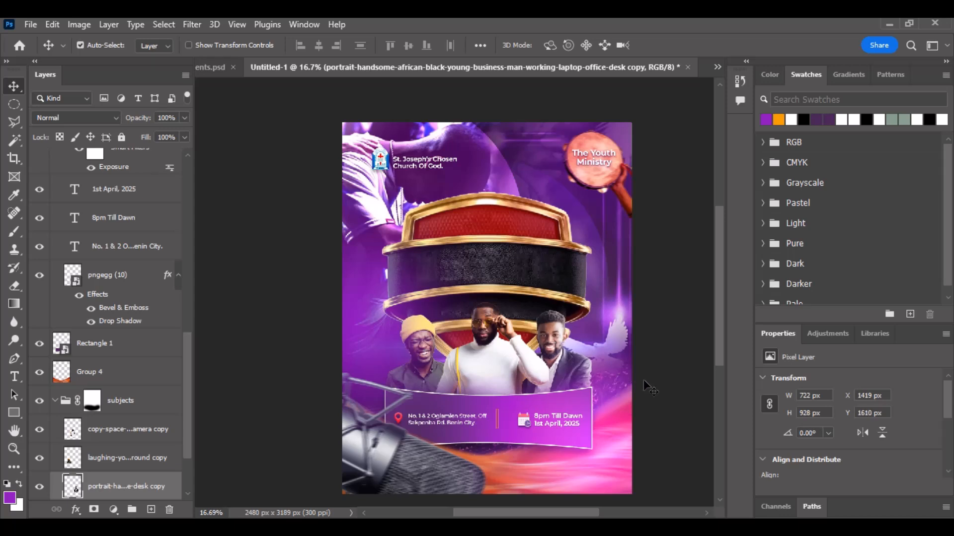
pyautogui.press('Up')
pyautogui.press('Up')
pyautogui.press('Up')
pyautogui.press('Up')
pyautogui.press('Up')
pyautogui.press('Up')
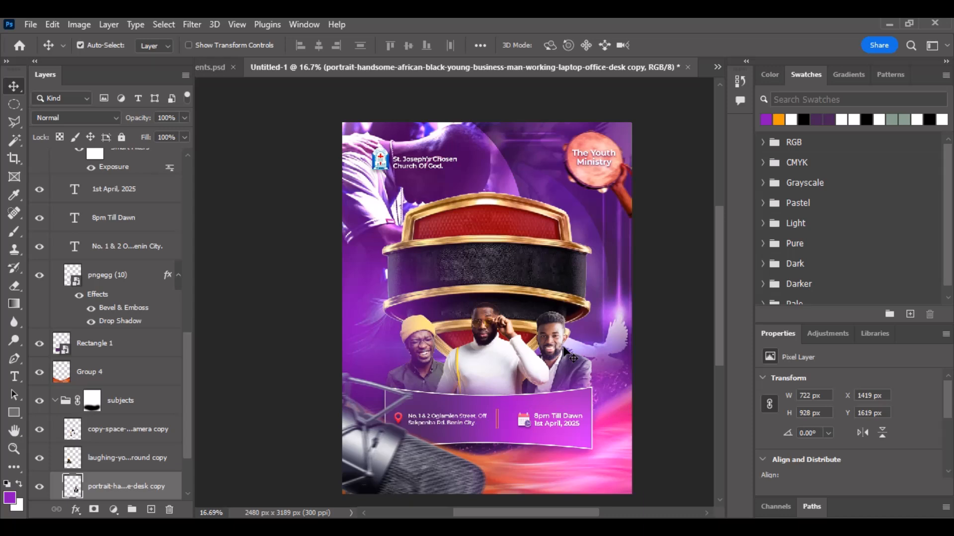
# Step: Add the white text DoxaNight in Montserrat SemiBold over the shield's black band, directly above the shield layer
pyautogui.scroll(-1, 601, 342)
pyautogui.scroll(1, 594, 346)
pyautogui.click(504, 273)
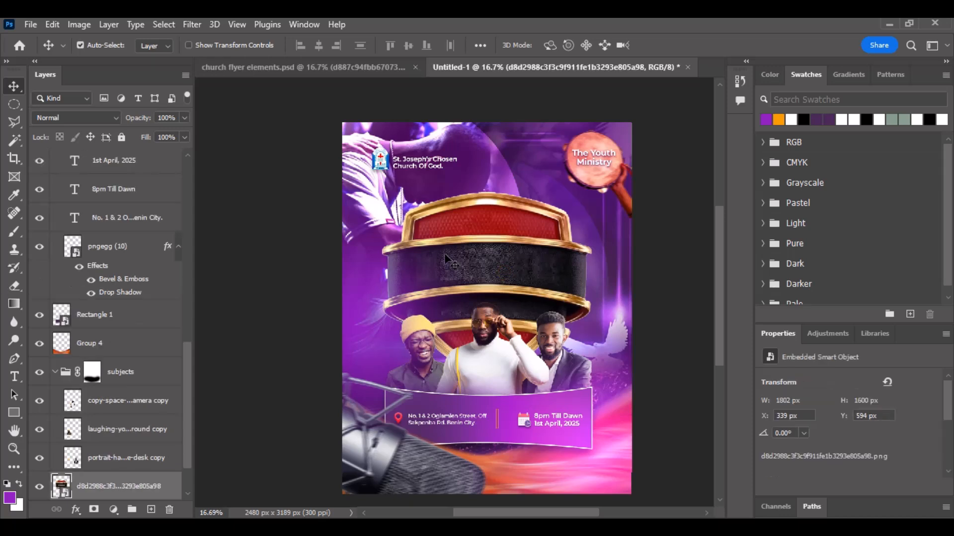
pyautogui.click(13, 377)
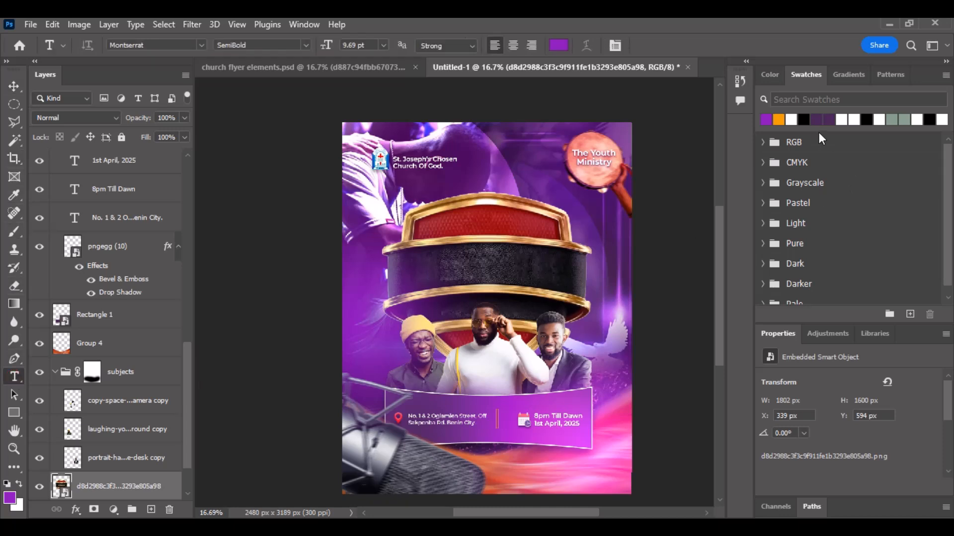
pyautogui.click(791, 120)
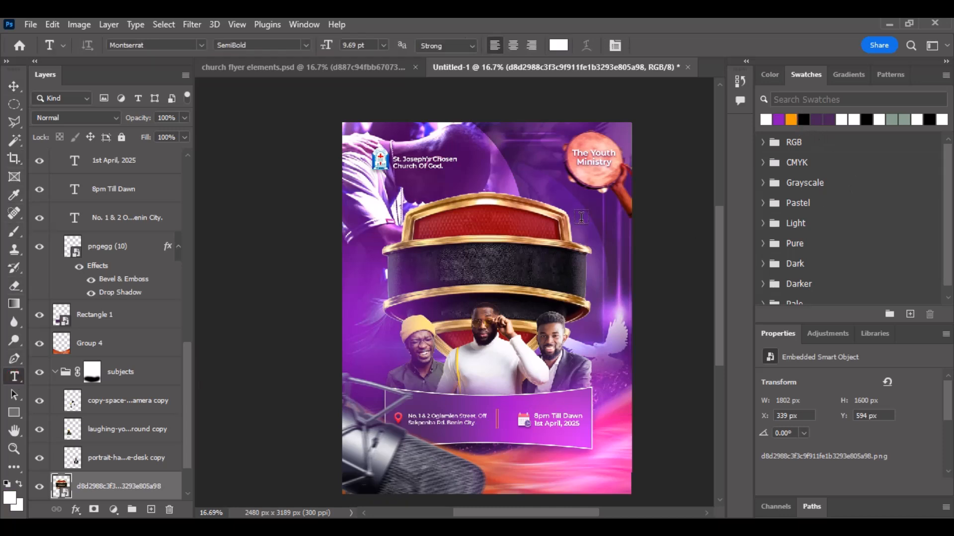
pyautogui.click(424, 270)
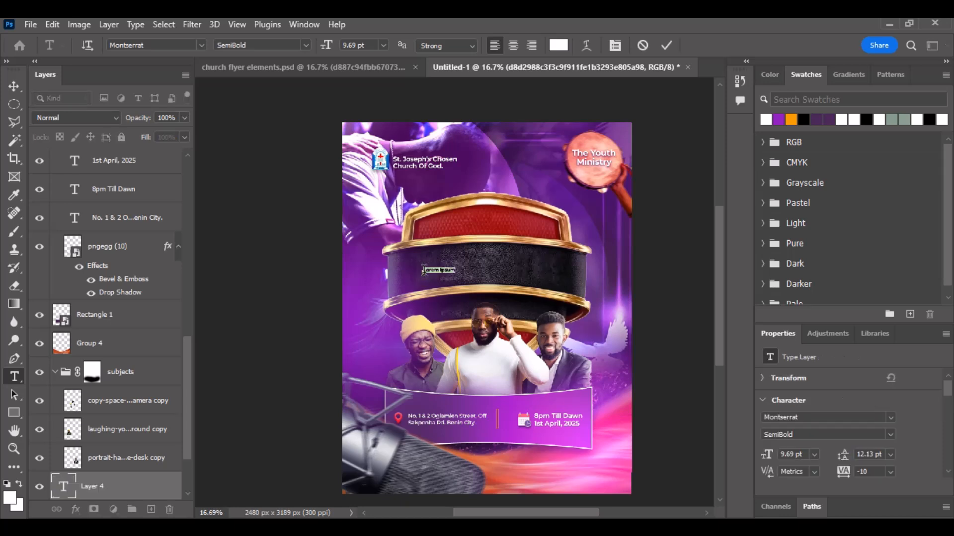
pyautogui.press('BackSpace')
pyautogui.click(666, 45)
pyautogui.click(14, 85)
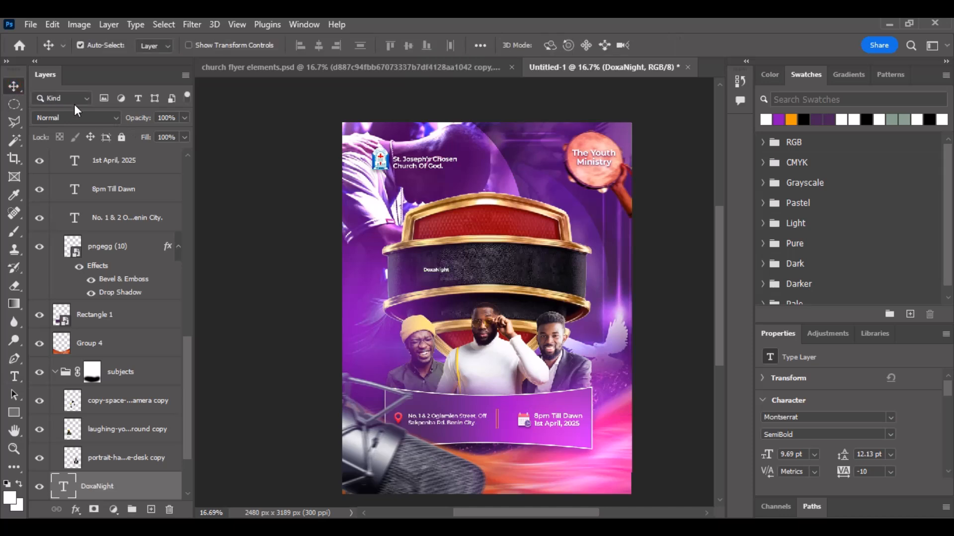
# Step: Scale the DoxaNight title up to about 684% so it spans the shield's black band and set its font weight to ExtraBold
pyautogui.hotkey('ctrl', 't')
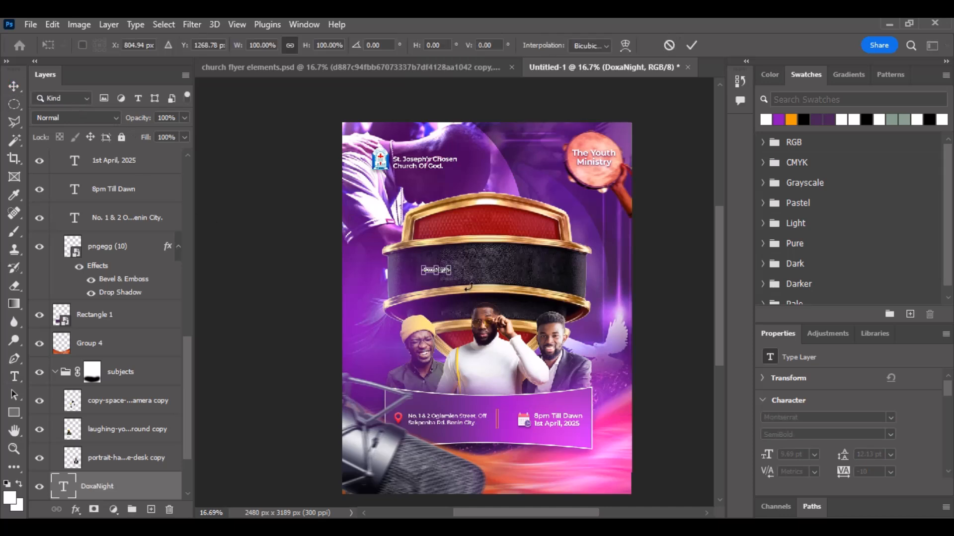
pyautogui.moveTo(451, 267); pyautogui.dragTo(557, 271)
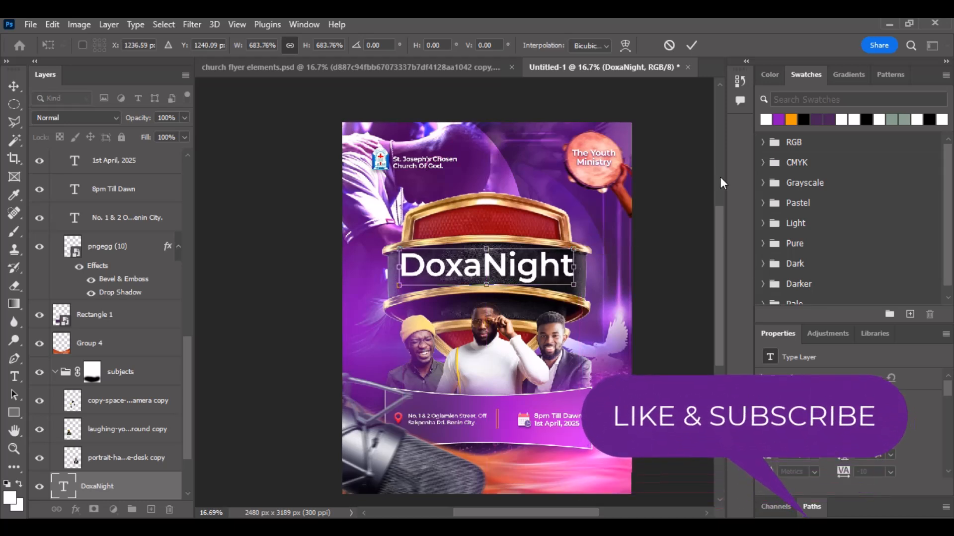
pyautogui.click(693, 46)
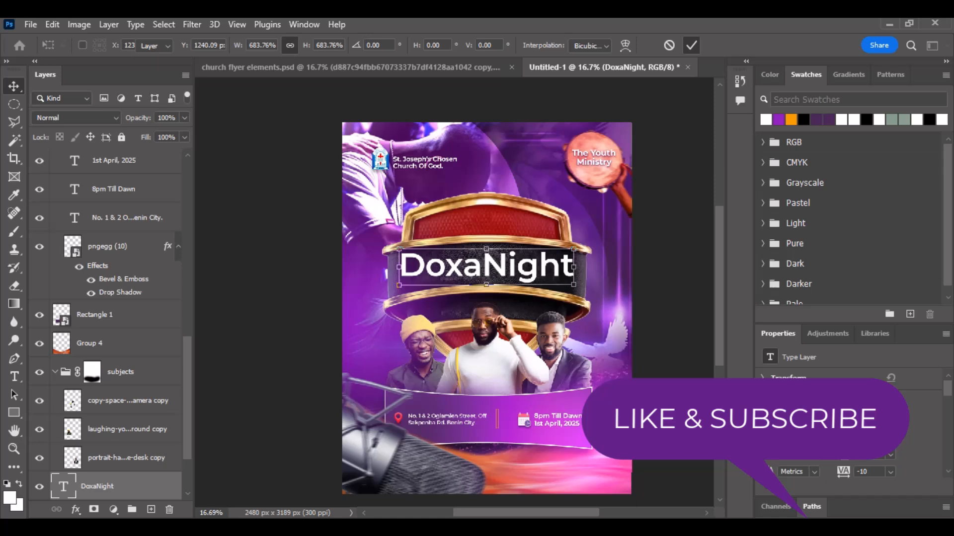
pyautogui.click(890, 437)
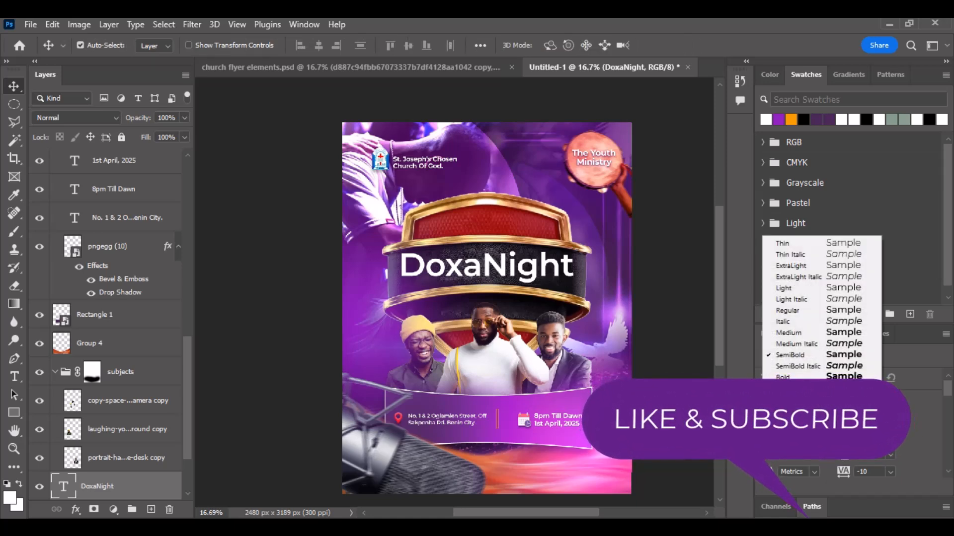
pyautogui.click(798, 393)
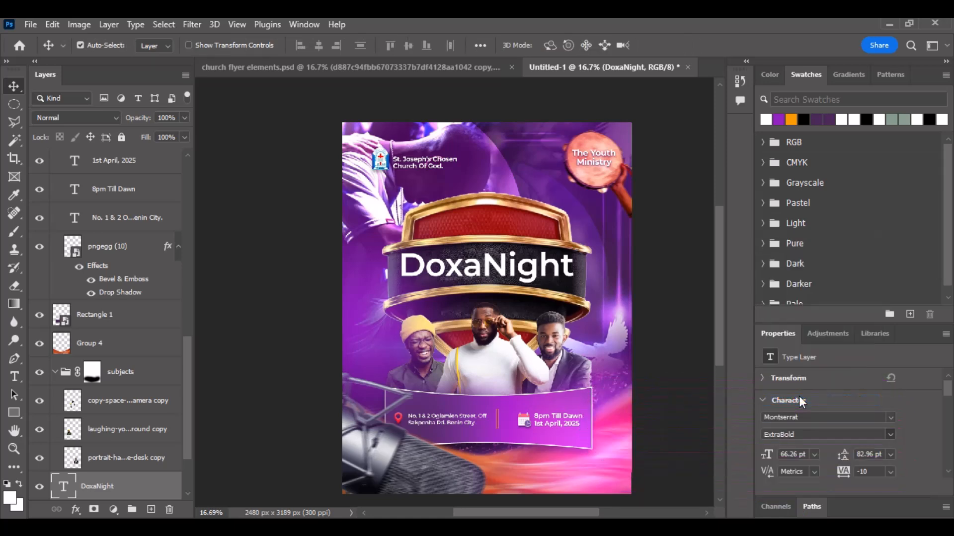
# Step: Undo the accidental glow move and lock the three purple glow layers, Layer 1 to Layer 3
pyautogui.click(529, 273)
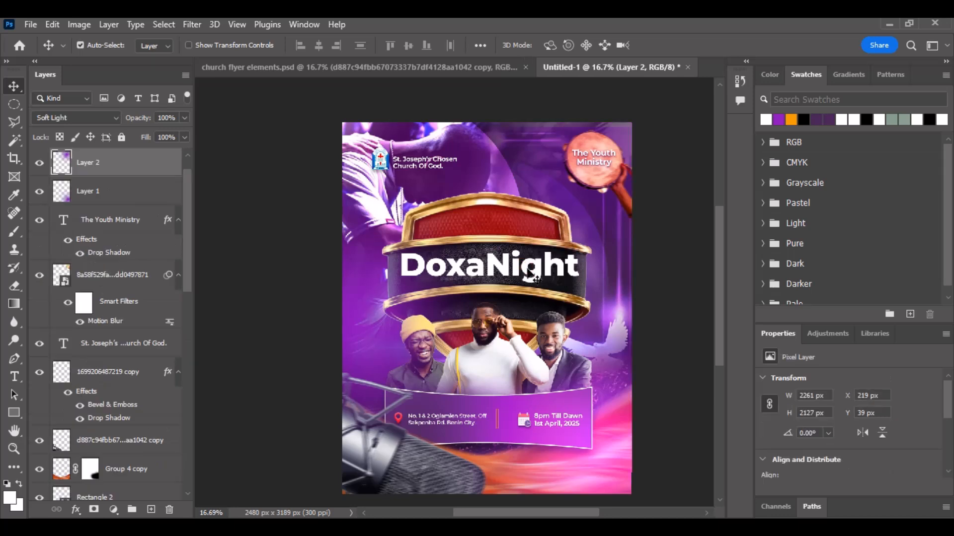
pyautogui.hotkey('ctrl', 'z')
pyautogui.scroll(1, 114, 198)
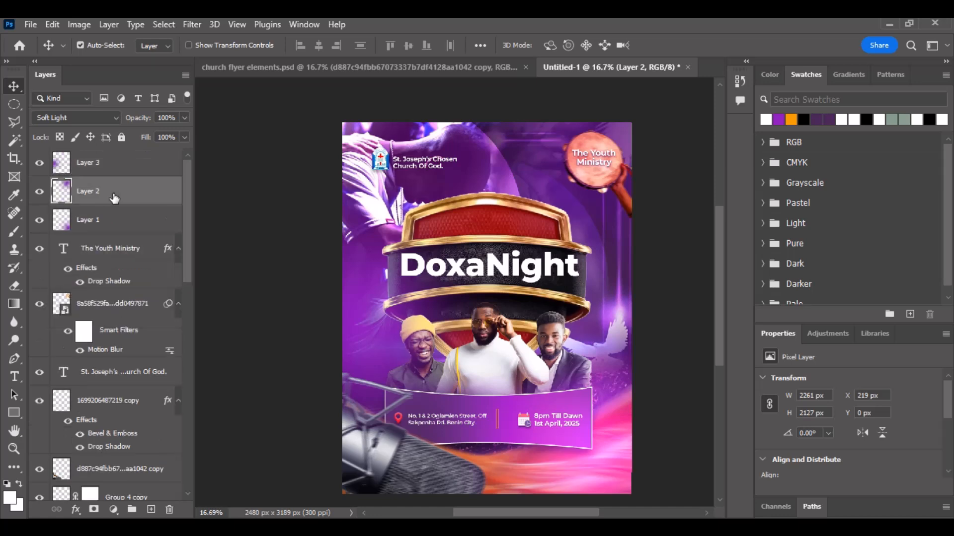
pyautogui.click(113, 159)
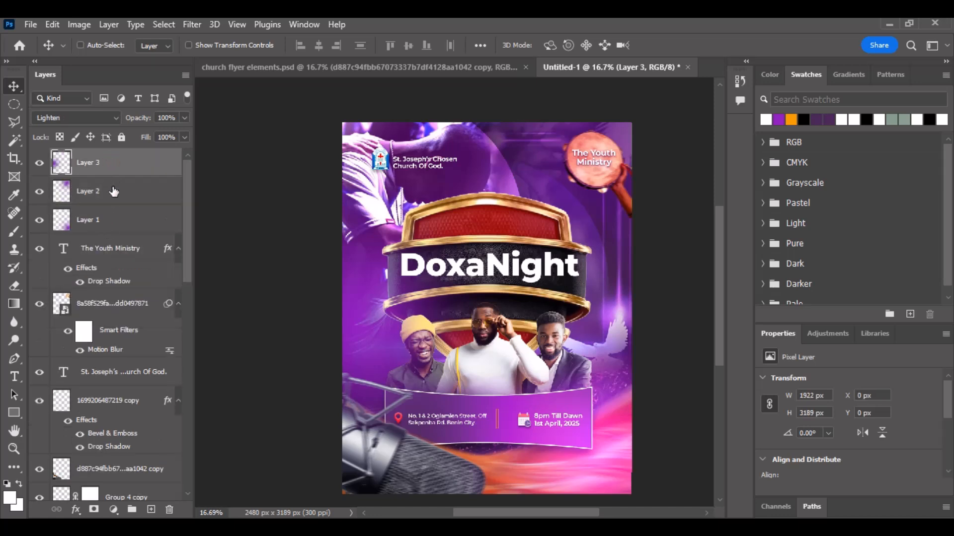
pyautogui.keyDown('shift'); pyautogui.click(107, 217); pyautogui.keyUp('shift')
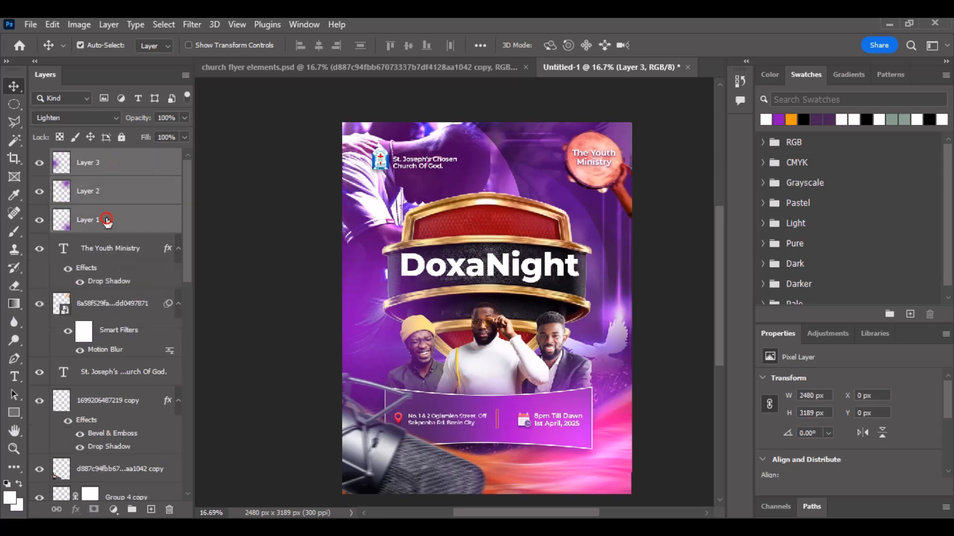
pyautogui.click(124, 137)
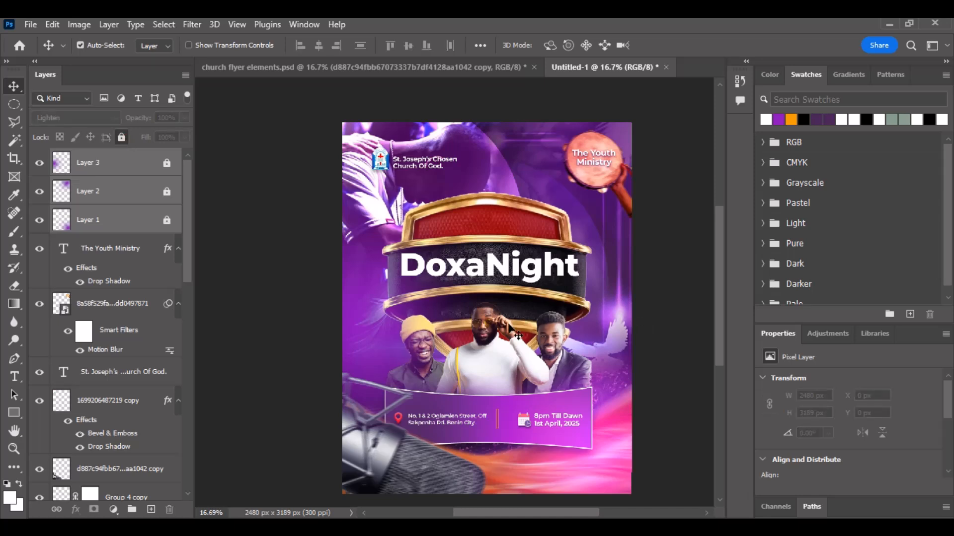
# Step: Recolor the word Doxa in the DoxaNight title orange, keeping Night white
pyautogui.click(508, 281)
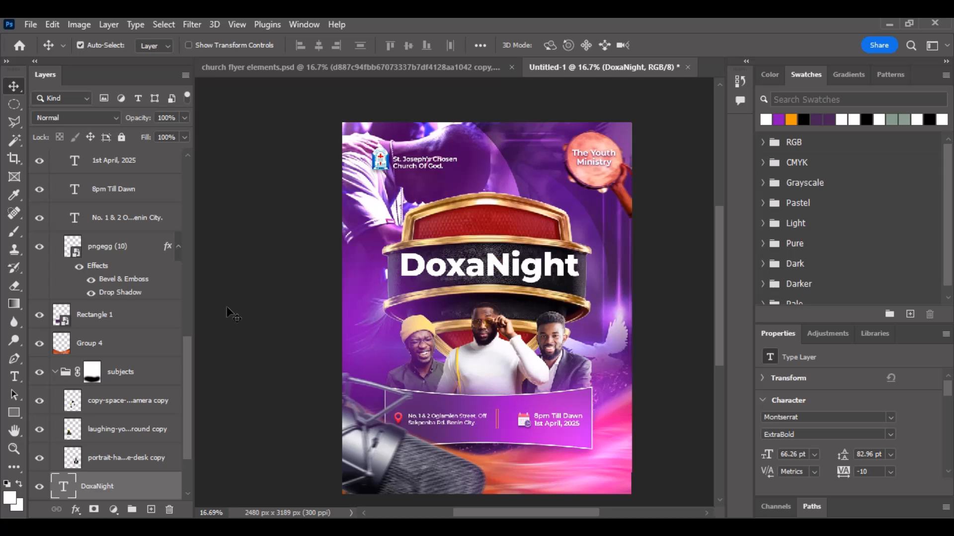
pyautogui.doubleClick(487, 267)
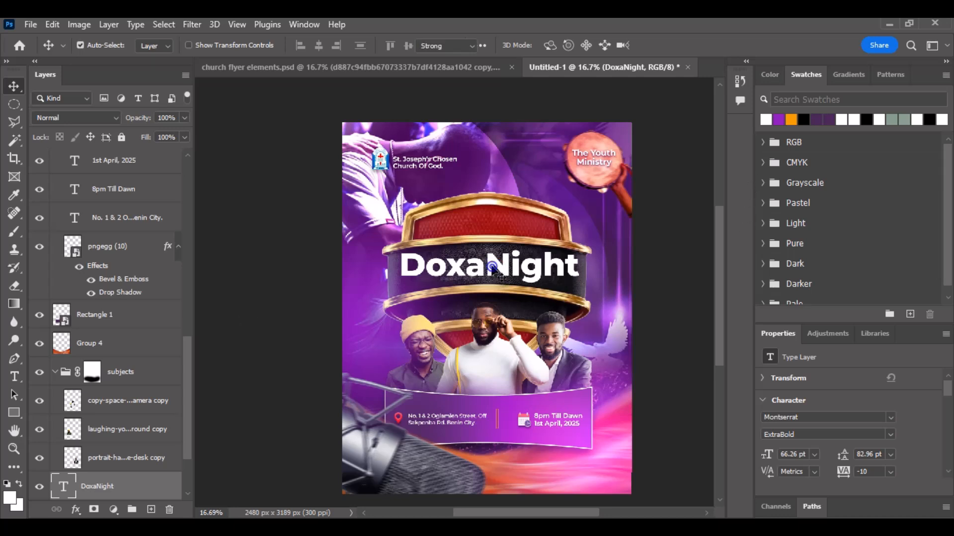
pyautogui.moveTo(485, 267); pyautogui.dragTo(399, 268)
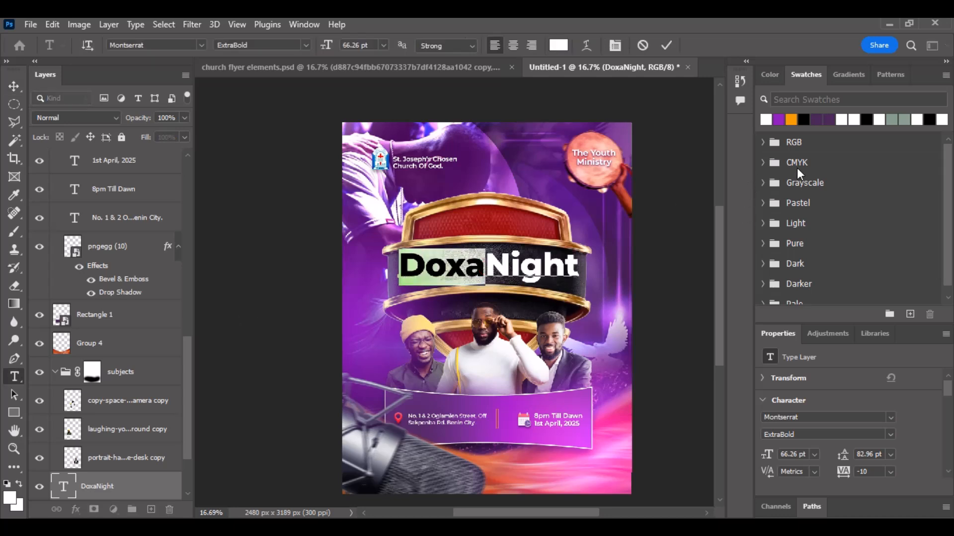
pyautogui.click(793, 118)
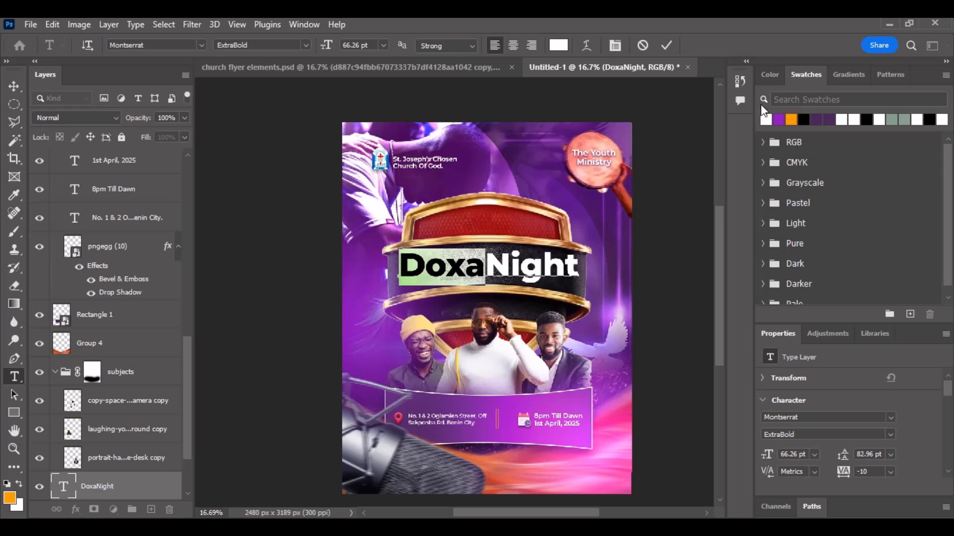
pyautogui.click(667, 47)
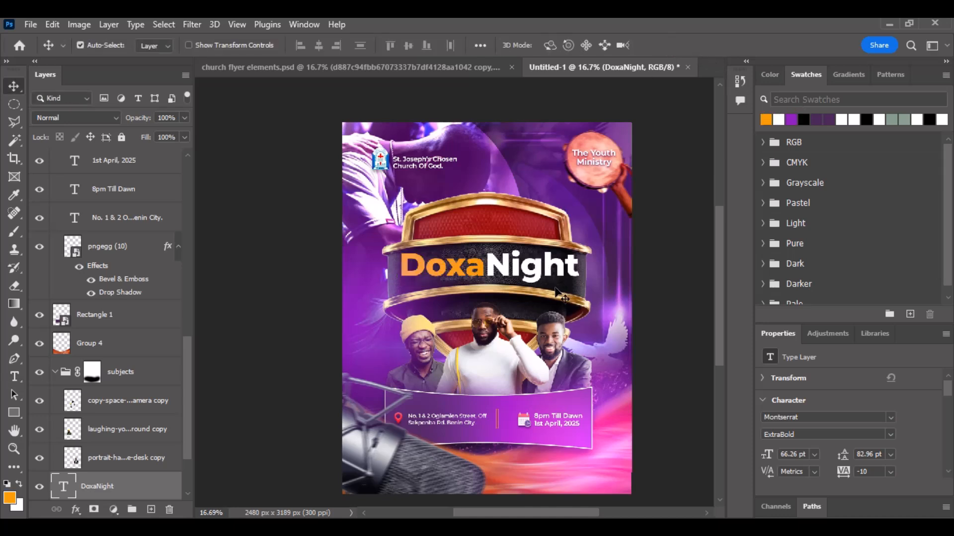
# Step: Duplicate the DoxaNight text layer, hide the original and convert the copy to a smart object
pyautogui.scroll(2, 472, 261)
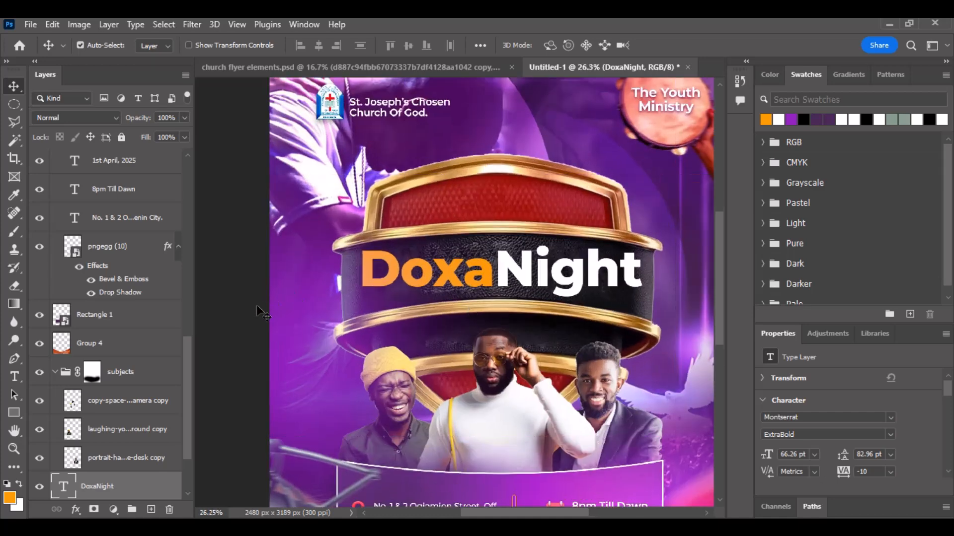
pyautogui.keyDown('alt'); pyautogui.click(523, 277); pyautogui.keyUp('alt')
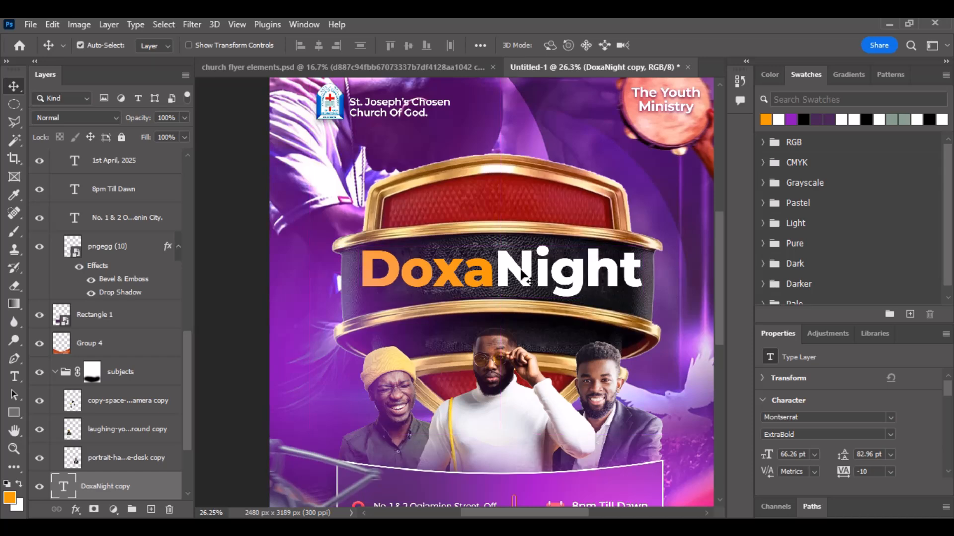
pyautogui.scroll(-3, 111, 400)
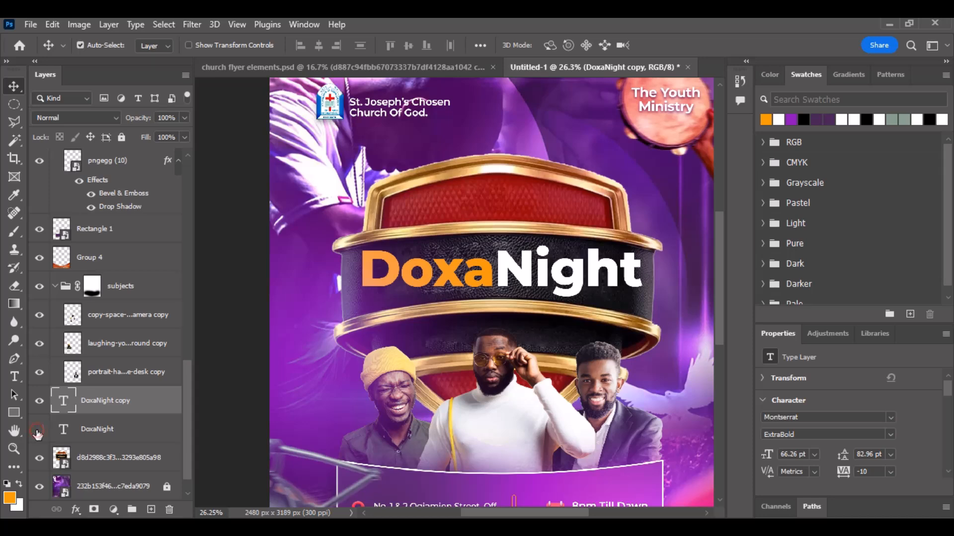
pyautogui.click(39, 430)
pyautogui.rightClick(122, 416)
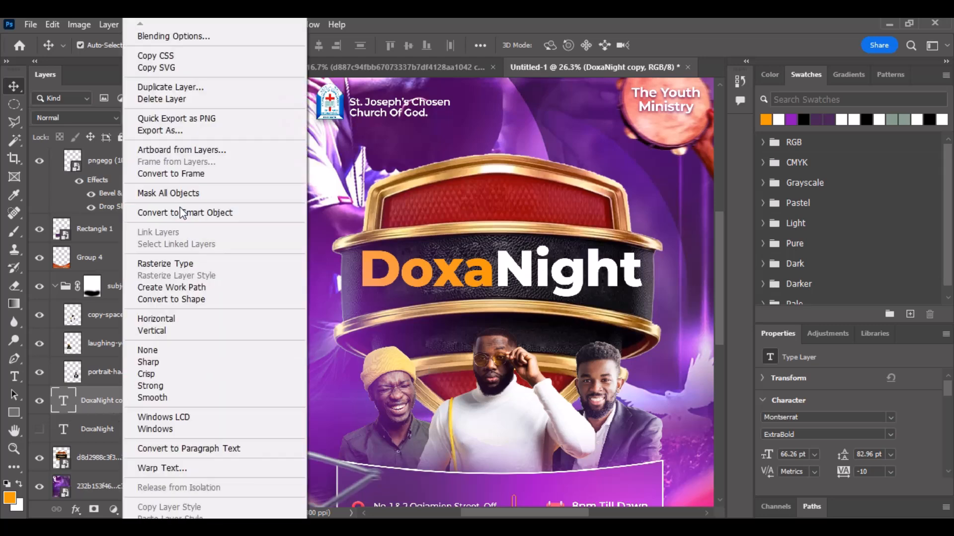
pyautogui.click(182, 213)
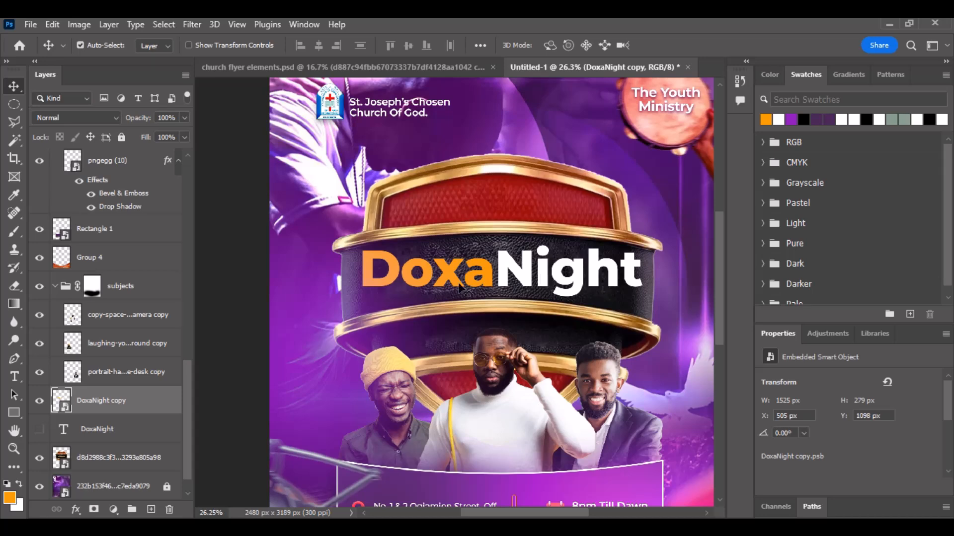
# Step: Warp the DoxaNight copy so its middle arches upward, following the curve of the shield's black band
pyautogui.click(51, 25)
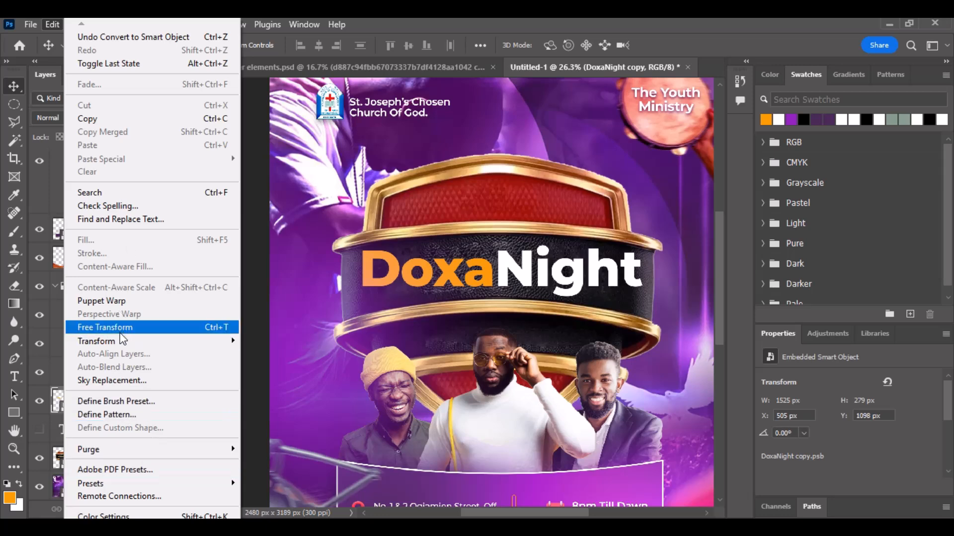
pyautogui.moveTo(122, 342)
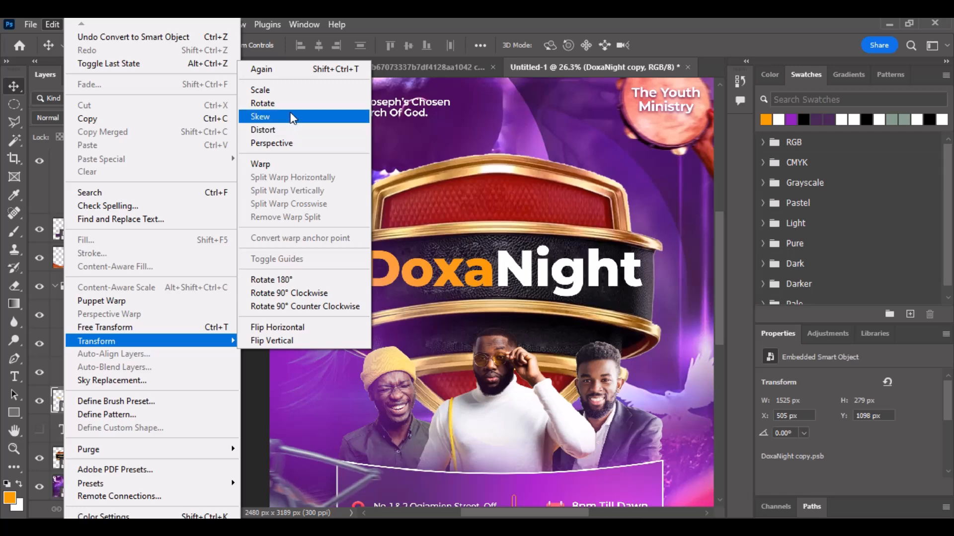
pyautogui.click(284, 165)
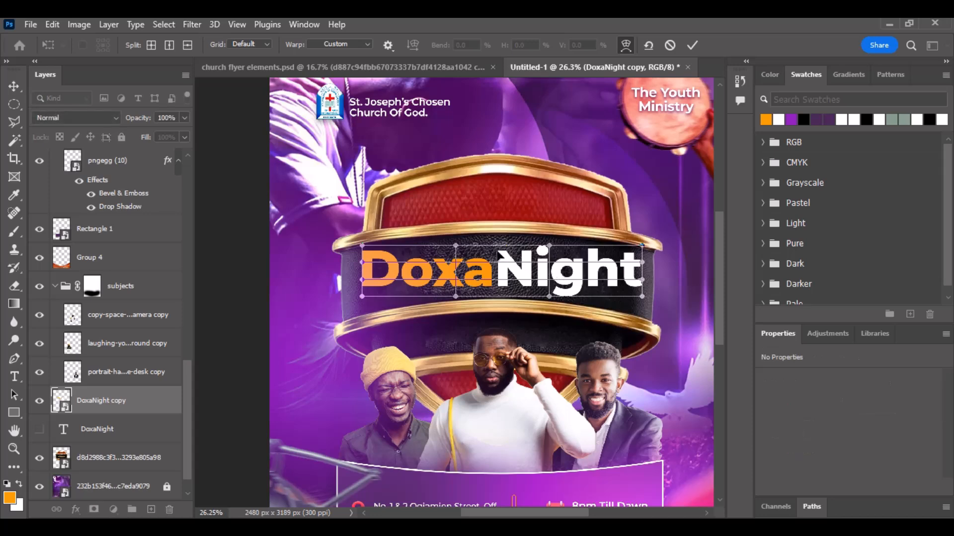
pyautogui.moveTo(500, 254); pyautogui.dragTo(499, 244)
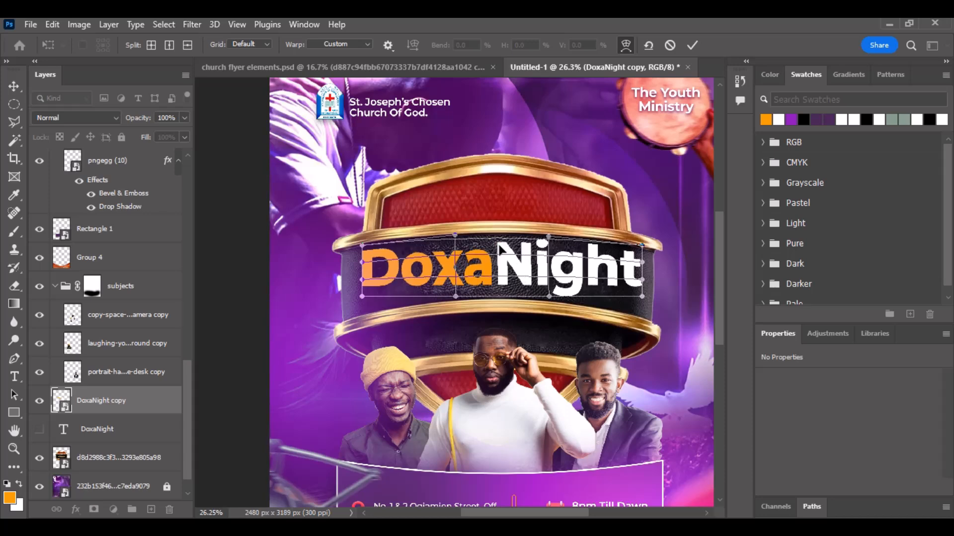
pyautogui.moveTo(497, 241); pyautogui.dragTo(499, 241)
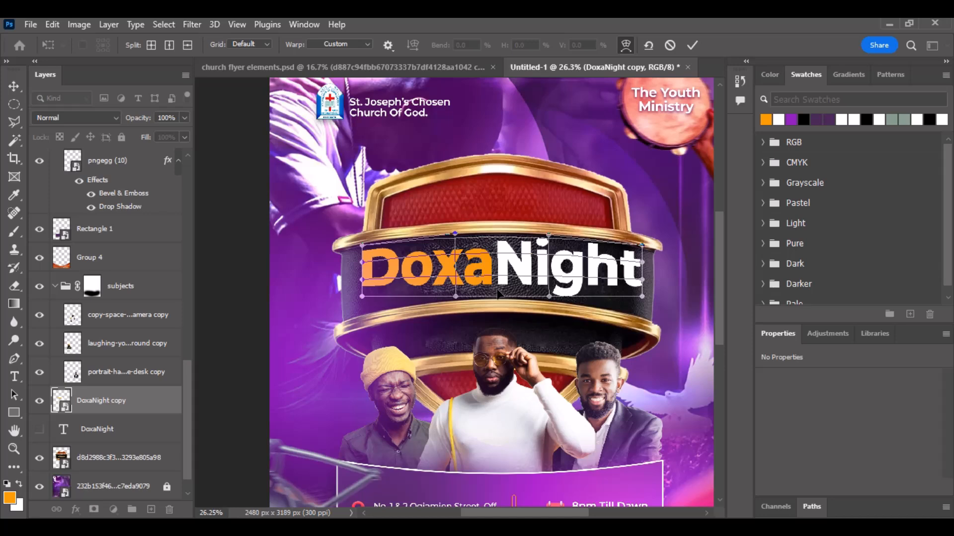
pyautogui.moveTo(499, 293); pyautogui.dragTo(500, 287)
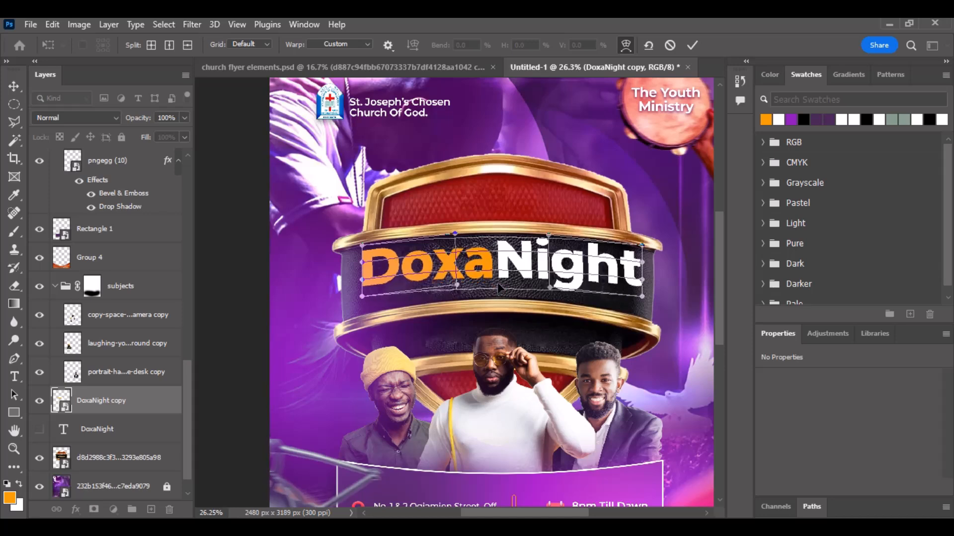
pyautogui.click(501, 267)
pyautogui.click(688, 47)
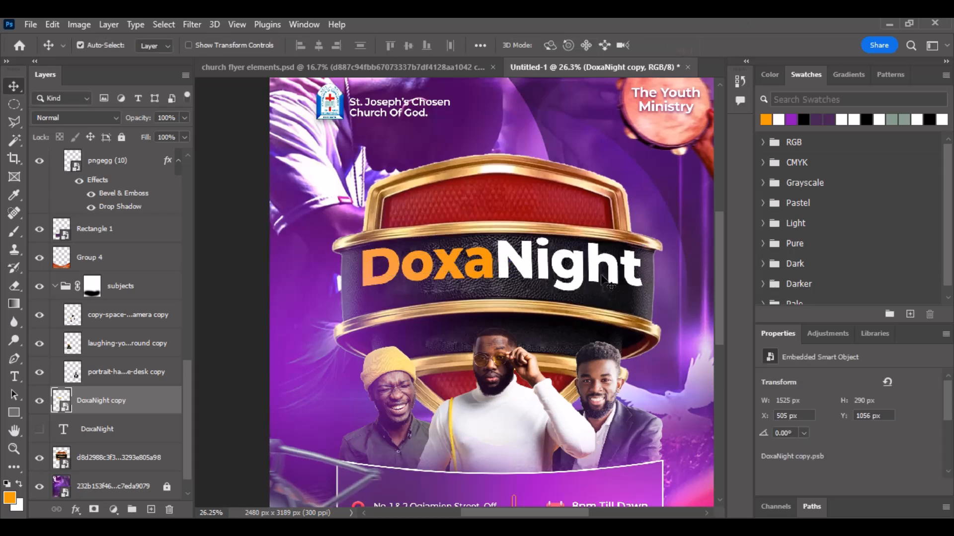
# Step: Nudge the warped DoxaNight title down on the shield's black band to a Y position of 1092 px
pyautogui.press('Down')
pyautogui.press('Down')
pyautogui.press('Down')
pyautogui.press('Down')
pyautogui.press('Down')
pyautogui.press('Down')
pyautogui.press('Down')
pyautogui.press('Down')
pyautogui.press('Down')
pyautogui.press('Down')
pyautogui.press('Down')
pyautogui.press('Down')
pyautogui.press('Down')
pyautogui.press('Down')
pyautogui.press('Down')
pyautogui.press('Down')
pyautogui.press('Down')
pyautogui.press('Down')
pyautogui.press('Down')
pyautogui.press('Down')
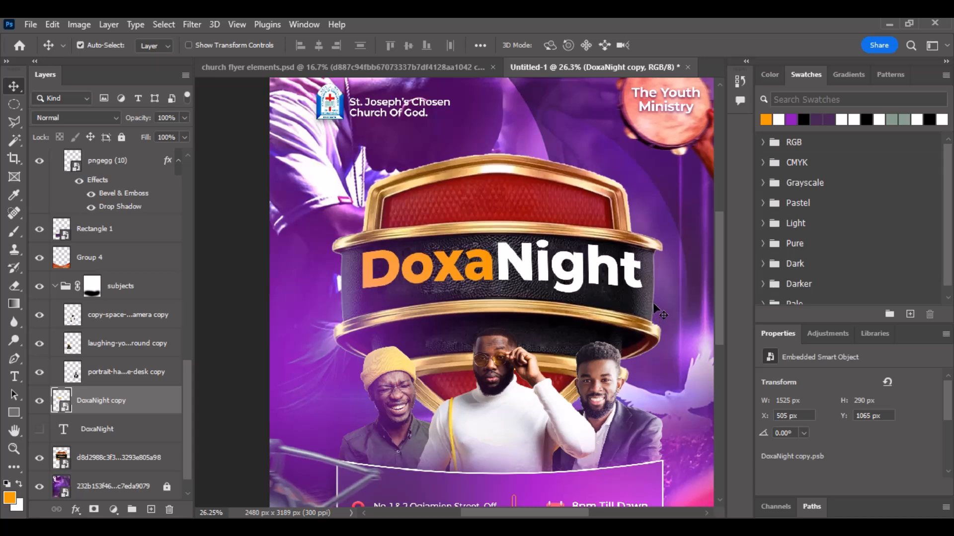
pyautogui.press('Down')
pyautogui.press('Down')
pyautogui.press('Down')
pyautogui.press('Down')
pyautogui.press('Down')
pyautogui.press('Down')
pyautogui.press('Down')
pyautogui.press('Down')
pyautogui.press('Down')
pyautogui.press('Down')
pyautogui.press('Down')
pyautogui.press('Down')
pyautogui.press('Down')
pyautogui.press('Down')
pyautogui.press('Down')
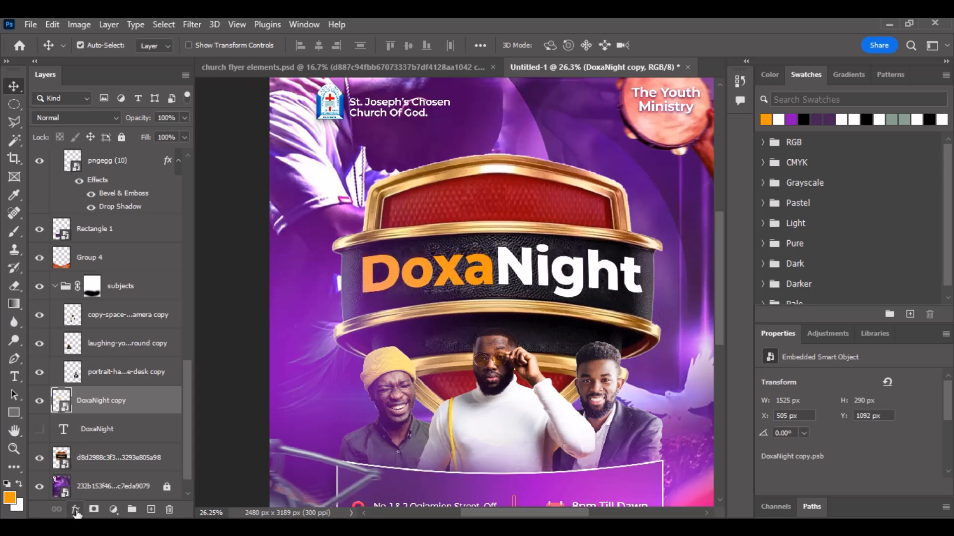
# Step: Add a black Multiply drop shadow to the DoxaNight copy with 83% opacity, 34 px distance and 16 px size
pyautogui.click(76, 510)
pyautogui.click(98, 506)
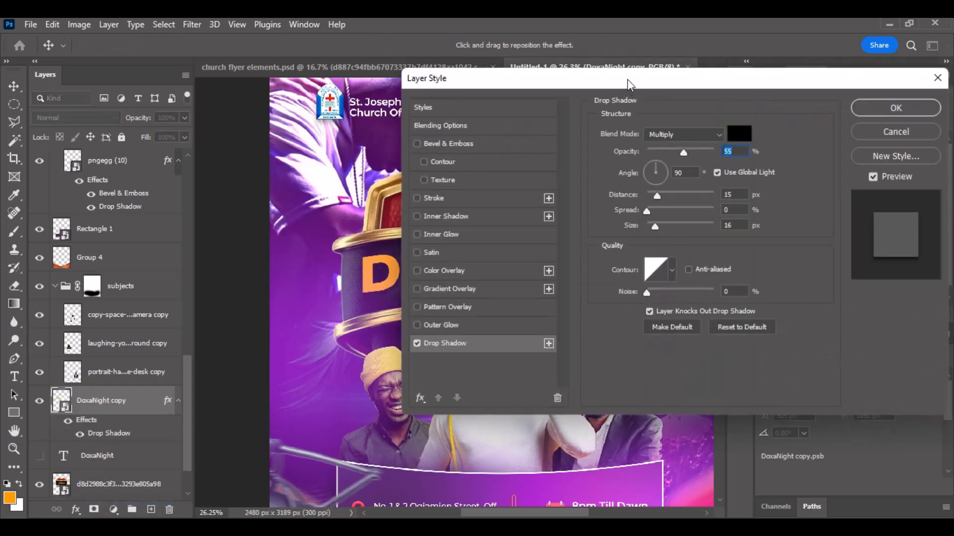
pyautogui.moveTo(628, 82); pyautogui.dragTo(794, 49)
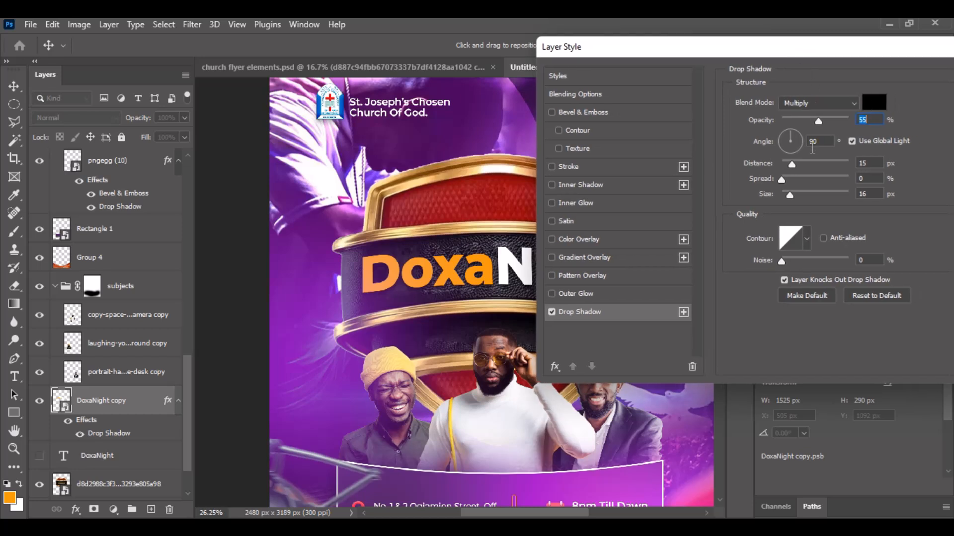
pyautogui.moveTo(792, 163); pyautogui.dragTo(806, 165)
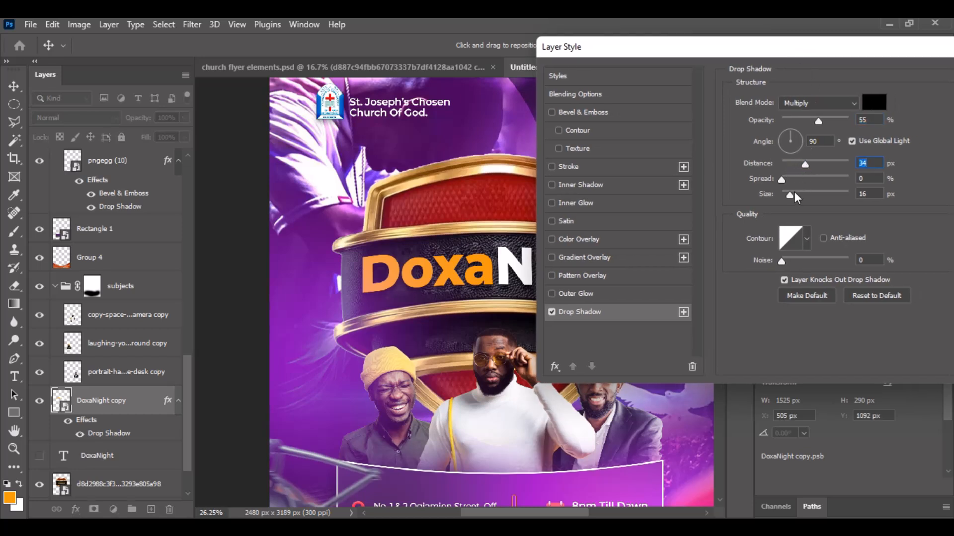
pyautogui.moveTo(818, 120); pyautogui.dragTo(839, 123)
# Step: Add an Inner Bevel to the DoxaNight copy with 53% depth, 92 px size and 16 px soften, comparing the title with and without it
pyautogui.click(553, 112)
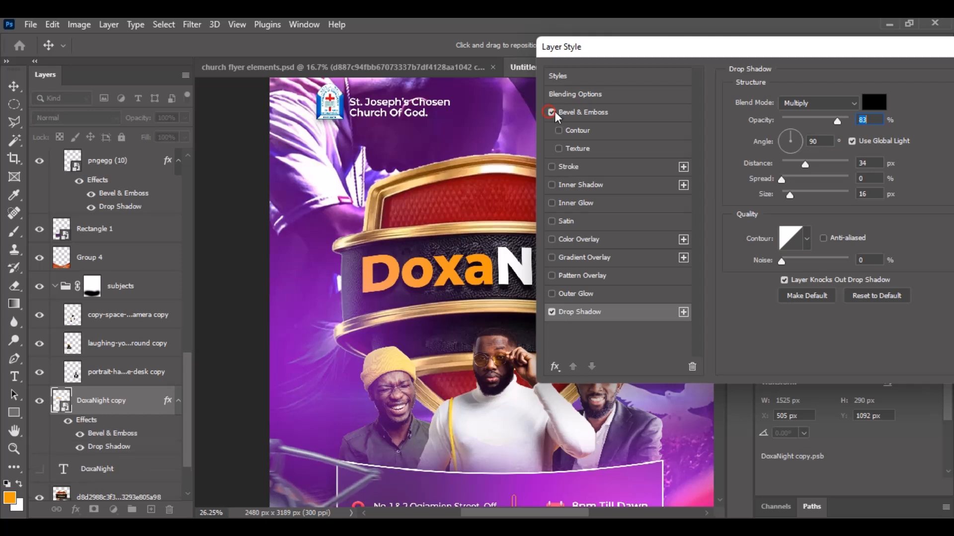
pyautogui.click(581, 112)
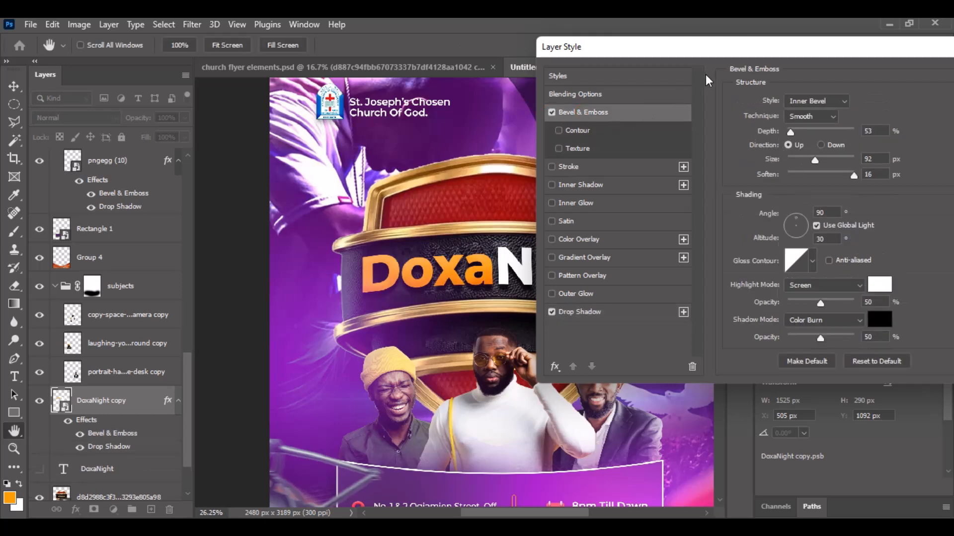
pyautogui.moveTo(721, 56); pyautogui.dragTo(683, 128)
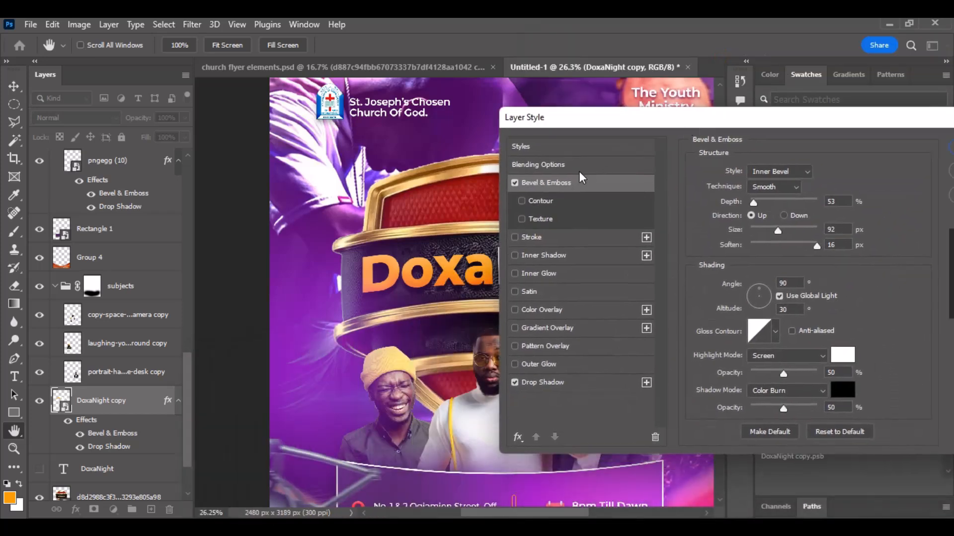
pyautogui.click(515, 183)
pyautogui.click(514, 183)
pyautogui.click(515, 183)
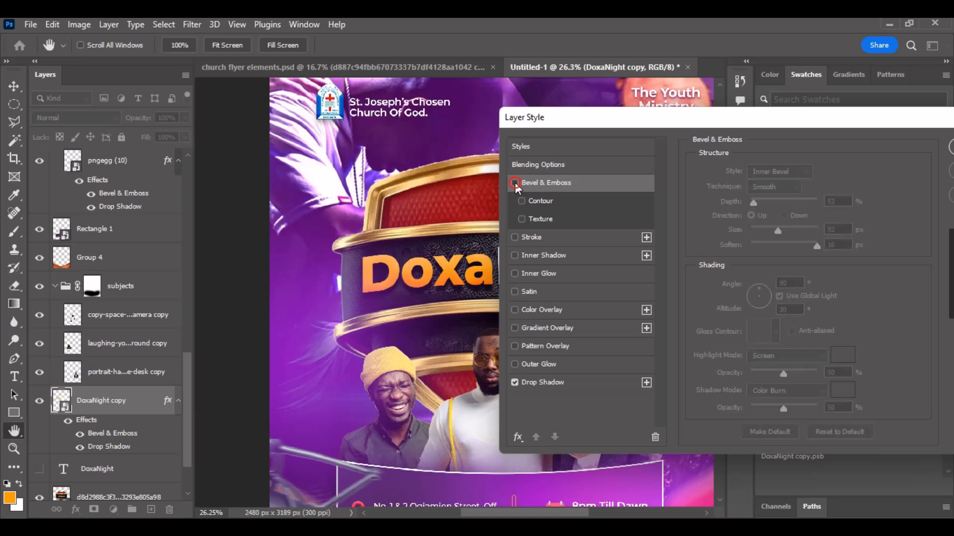
pyautogui.click(515, 183)
pyautogui.click(515, 183)
pyautogui.click(515, 183)
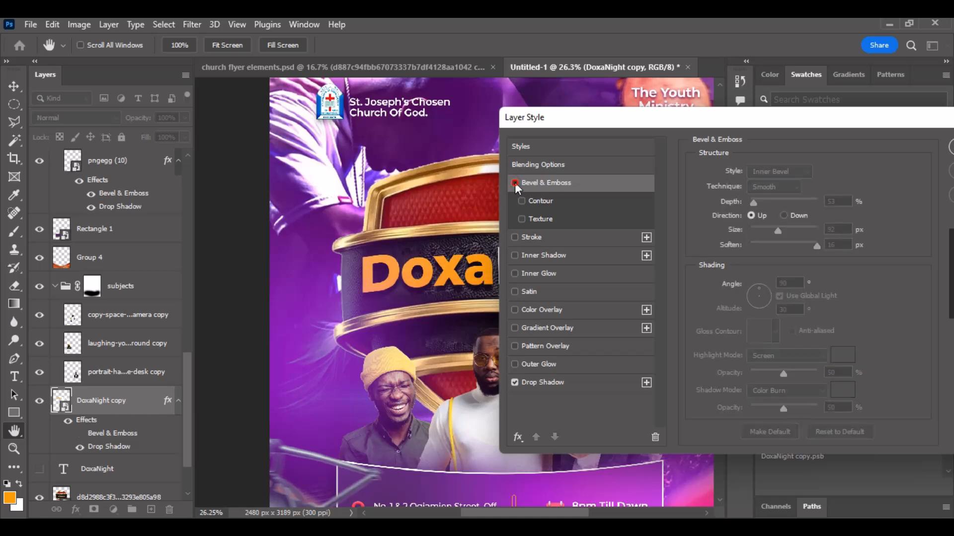
pyautogui.click(515, 182)
pyautogui.moveTo(702, 124); pyautogui.dragTo(411, 187)
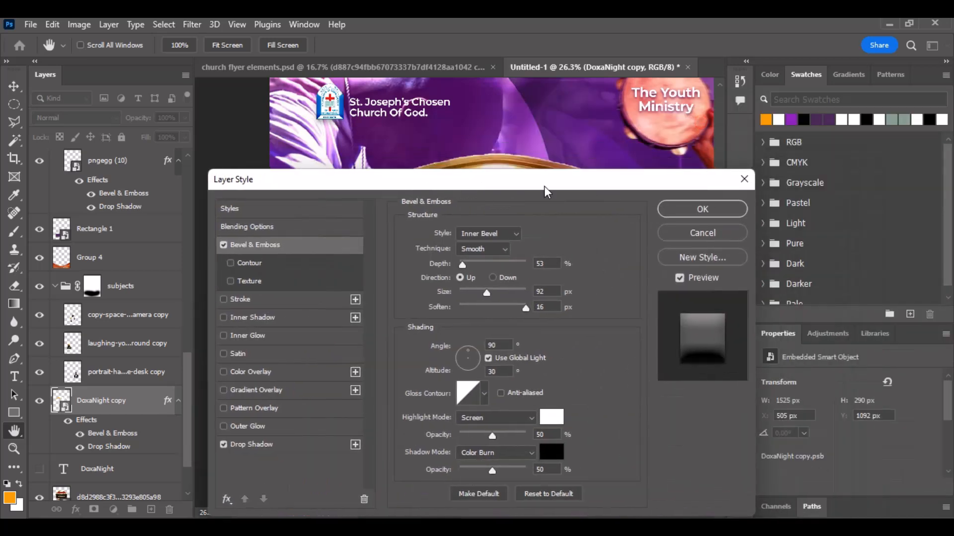
pyautogui.click(703, 209)
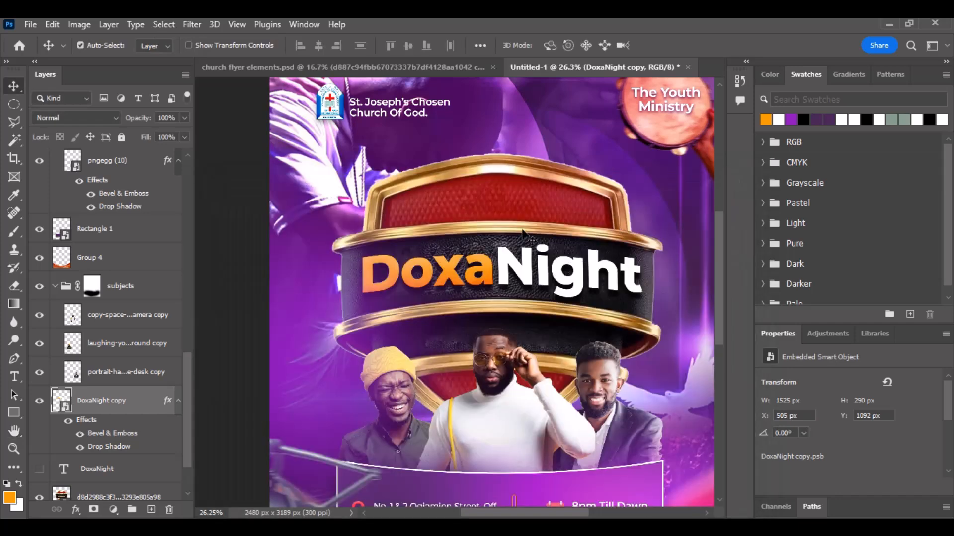
# Step: Duplicate the church name text onto the shield's red panel and replace its wording with Presents
pyautogui.scroll(3, 510, 202)
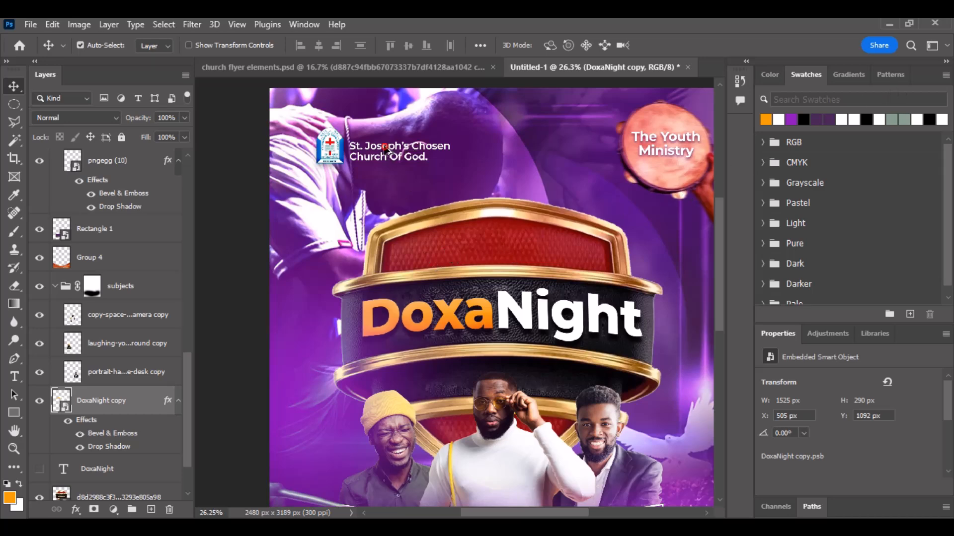
pyautogui.keyDown('alt'); pyautogui.moveTo(386, 151); pyautogui.dragTo(492, 252); pyautogui.keyUp('alt')
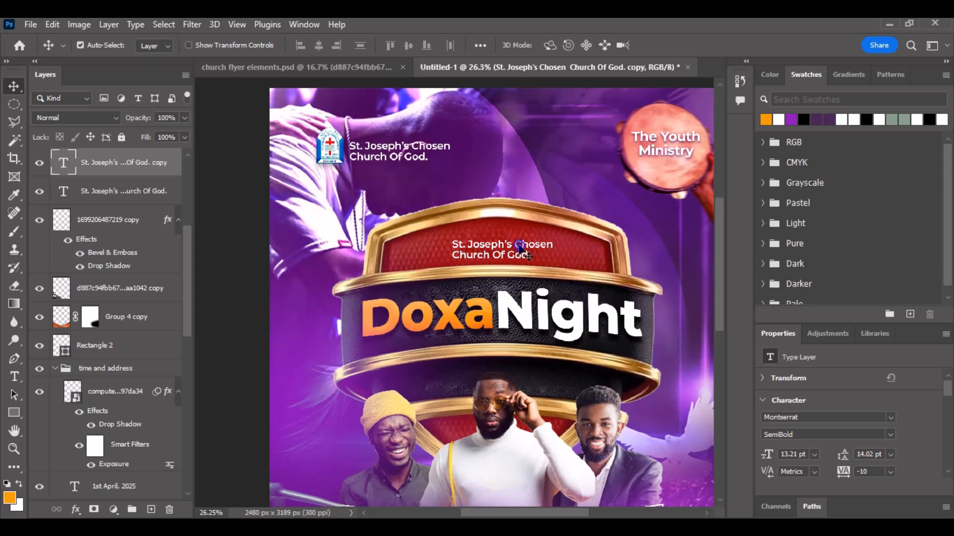
pyautogui.click(227, 284)
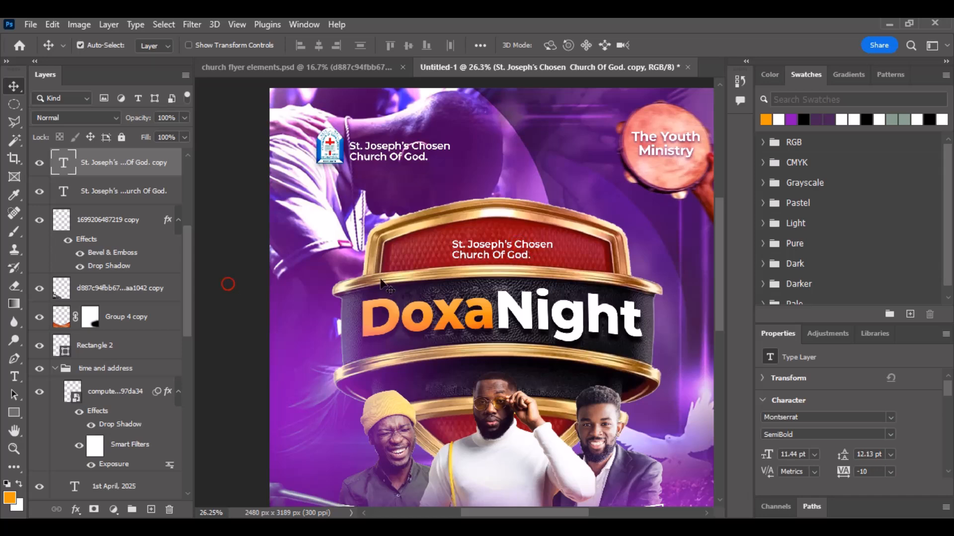
pyautogui.click(519, 247)
pyautogui.doubleClick(65, 162)
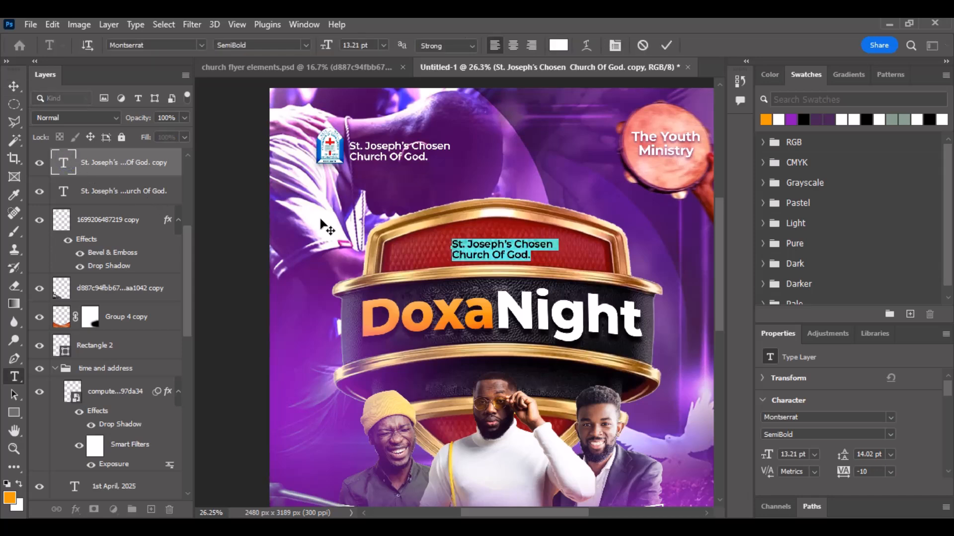
pyautogui.write('Pre')
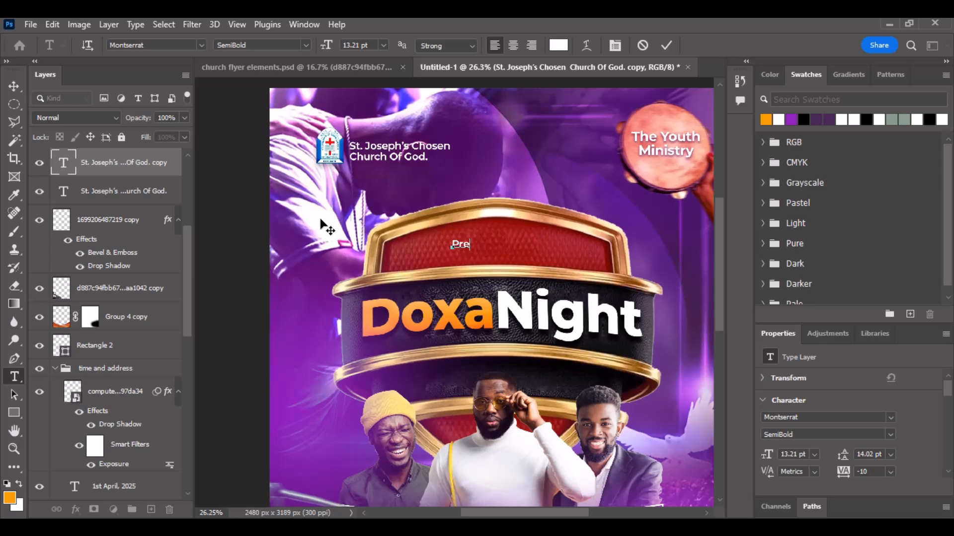
pyautogui.write('sents')
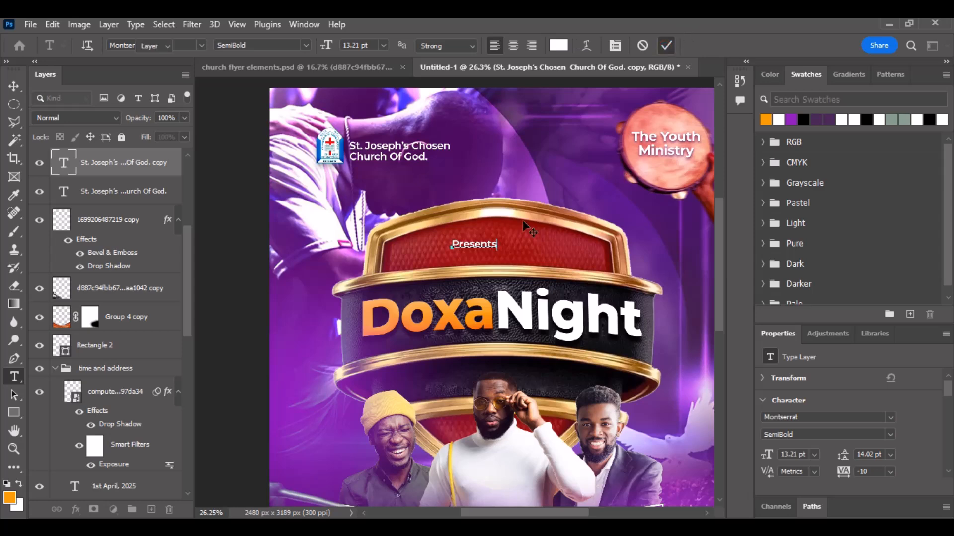
# Step: Move the Presents text toward the middle of the red panel and enlarge it to 24.68 pt
pyautogui.moveTo(481, 251); pyautogui.dragTo(502, 229)
pyautogui.hotkey('ctrl', 't')
pyautogui.press('Return')
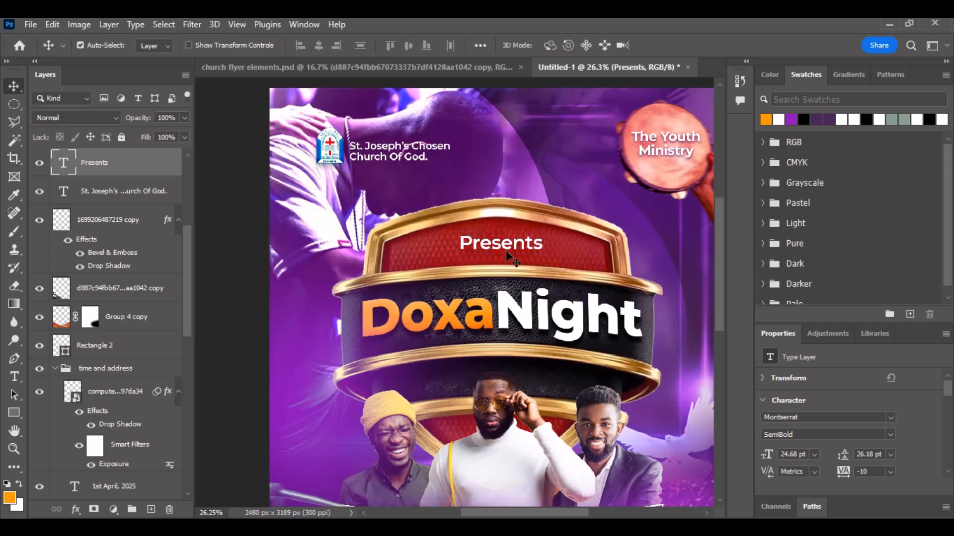
# Step: Fine-tune the Presents text's position so it sits centred in the shield's red panel, slightly left of its initial placement
pyautogui.hotkey('shift', 'Left')
pyautogui.click(505, 245)
pyautogui.moveTo(506, 250); pyautogui.dragTo(504, 249)
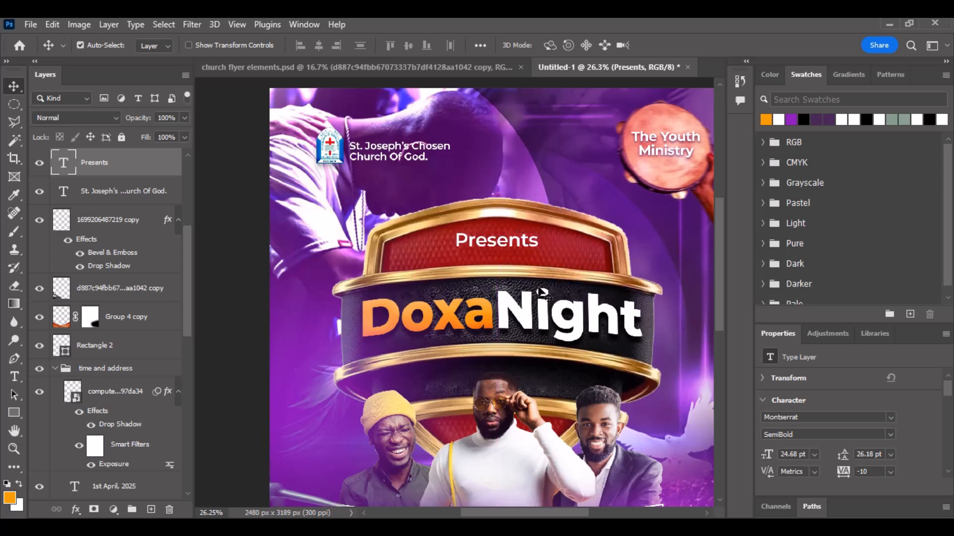
pyautogui.hotkey('shift', 'Down')
pyautogui.hotkey('shift', 'Down')
pyautogui.hotkey('shift', 'Down')
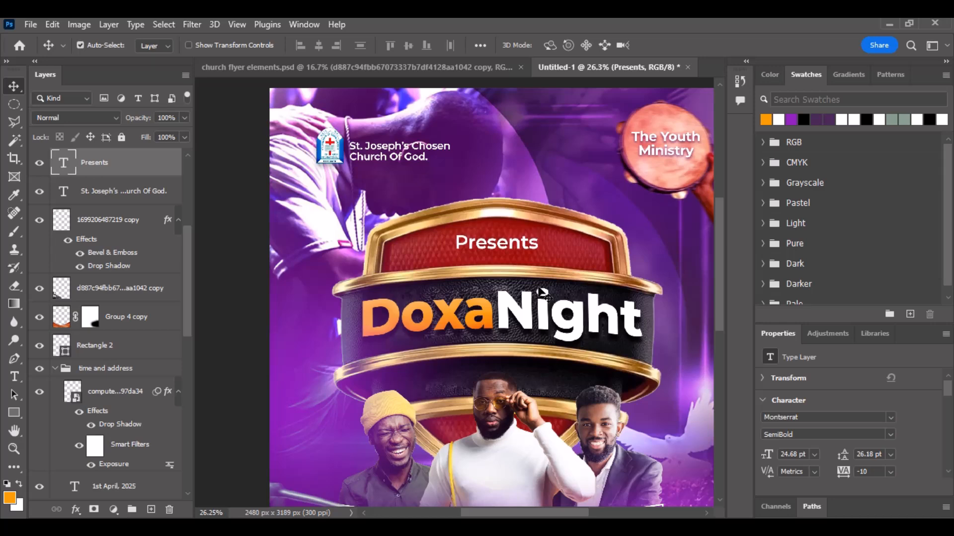
pyautogui.hotkey('shift', 'Down')
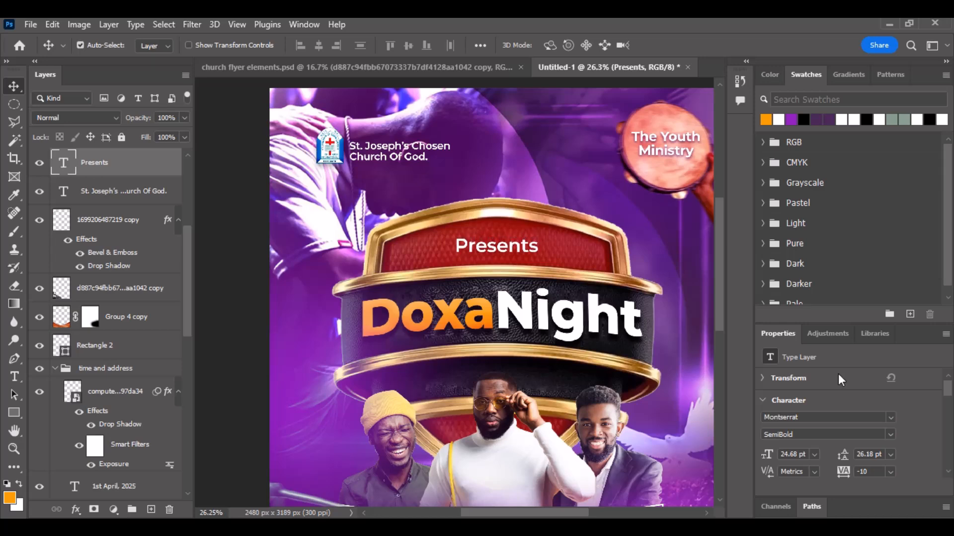
# Step: Set the Presents text to Montserrat Regular and nudge it slightly down and right in the red panel
pyautogui.click(890, 434)
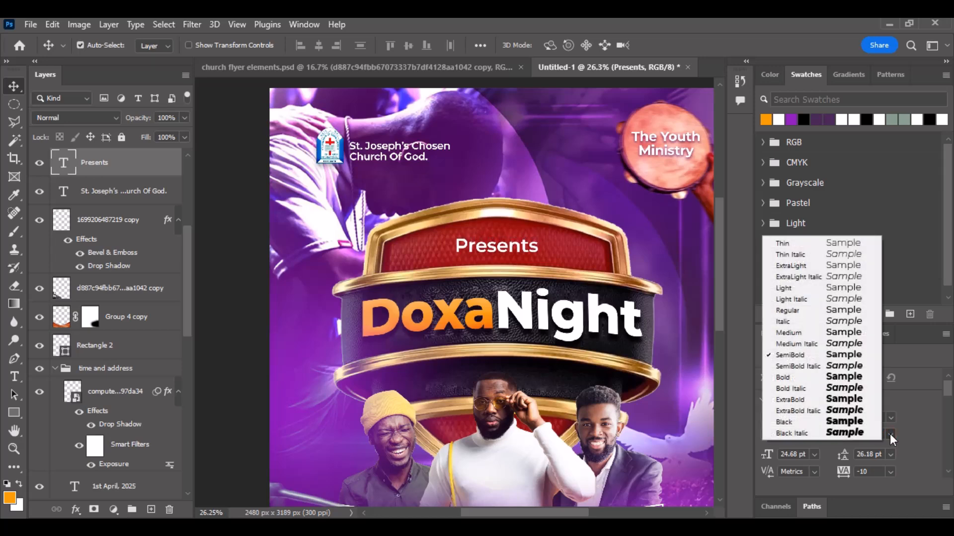
pyautogui.click(793, 310)
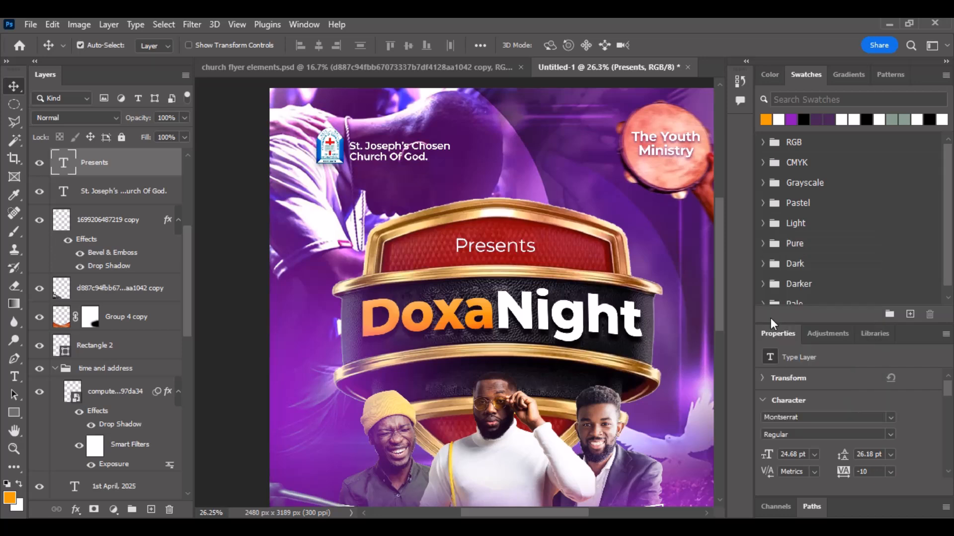
pyautogui.hotkey('shift', 'Down')
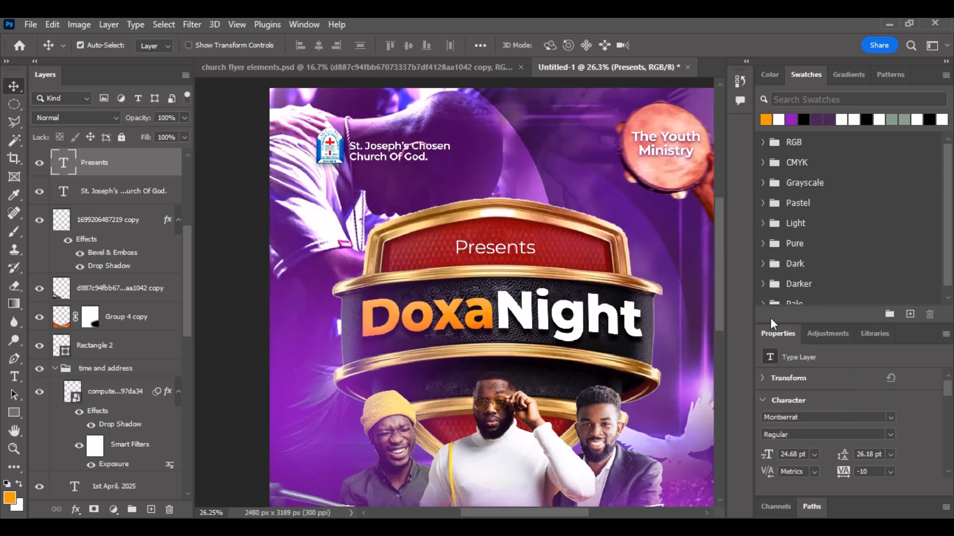
pyautogui.hotkey('shift', 'Down')
pyautogui.hotkey('shift', 'Right')
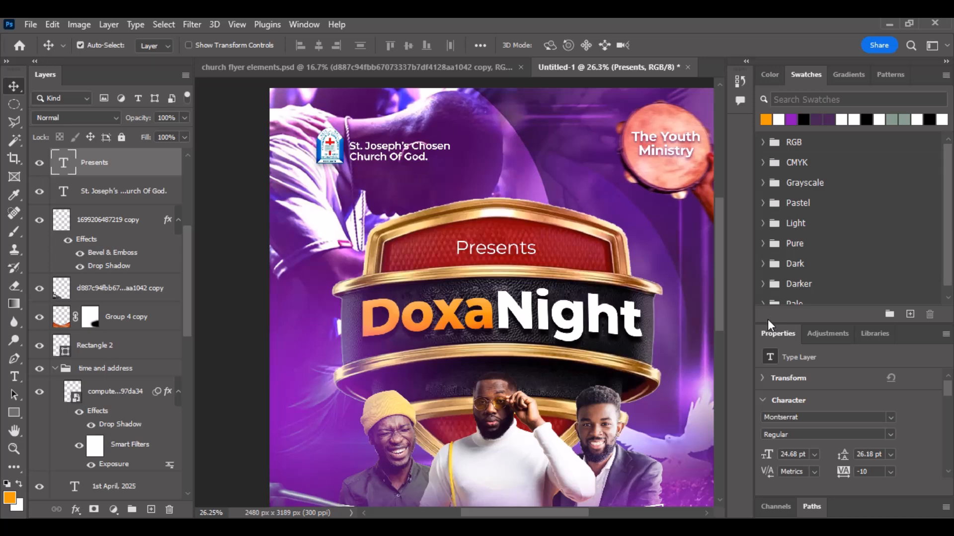
pyautogui.scroll(-1, 490, 320)
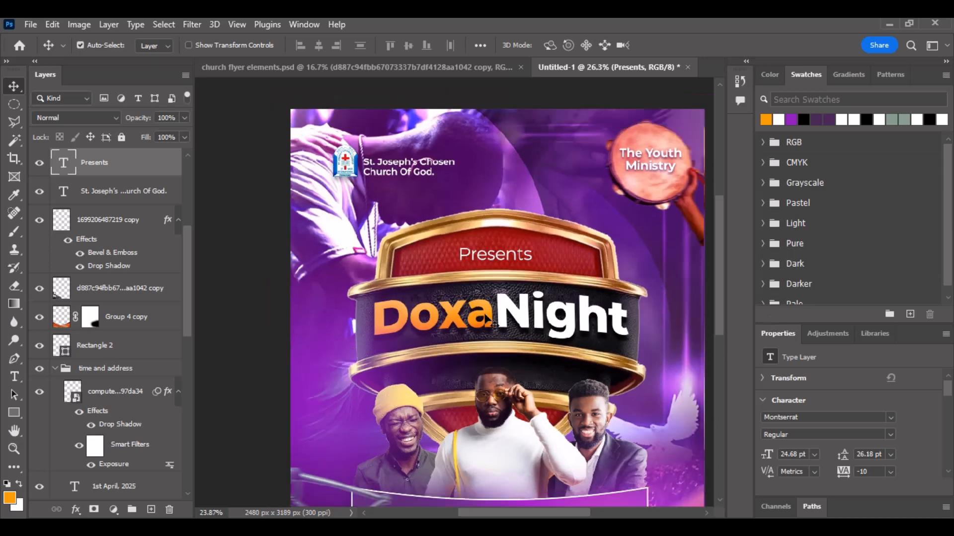
pyautogui.scroll(-3, 488, 321)
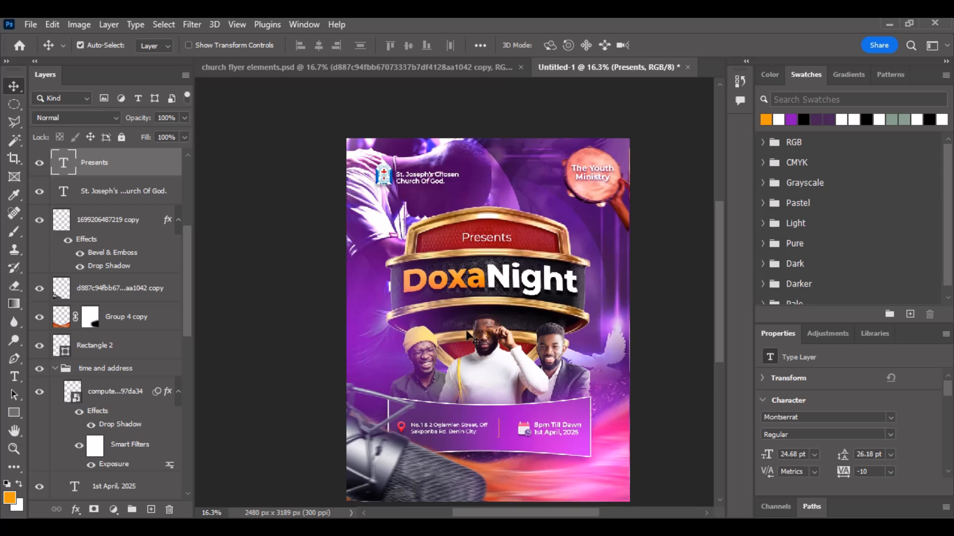
pyautogui.scroll(-1, 469, 337)
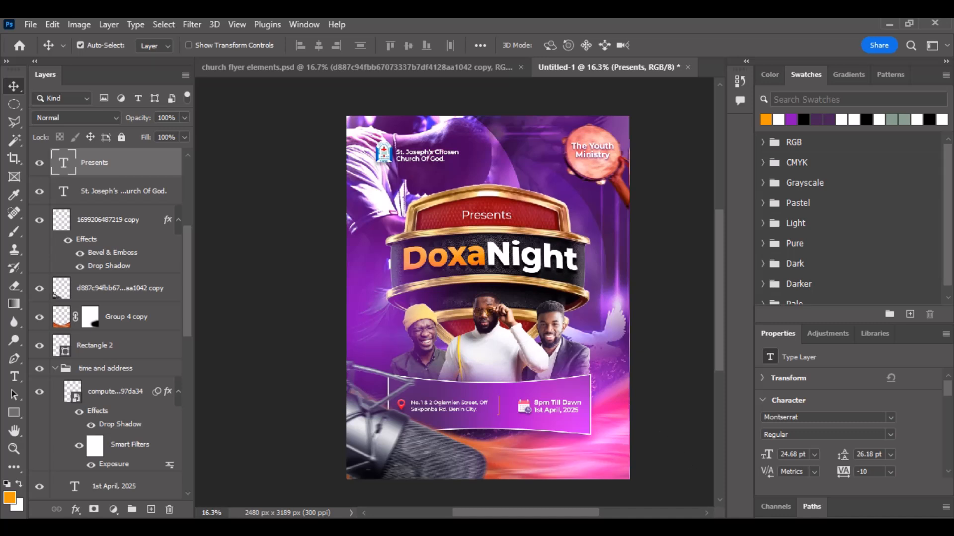
pyautogui.click(690, 526)
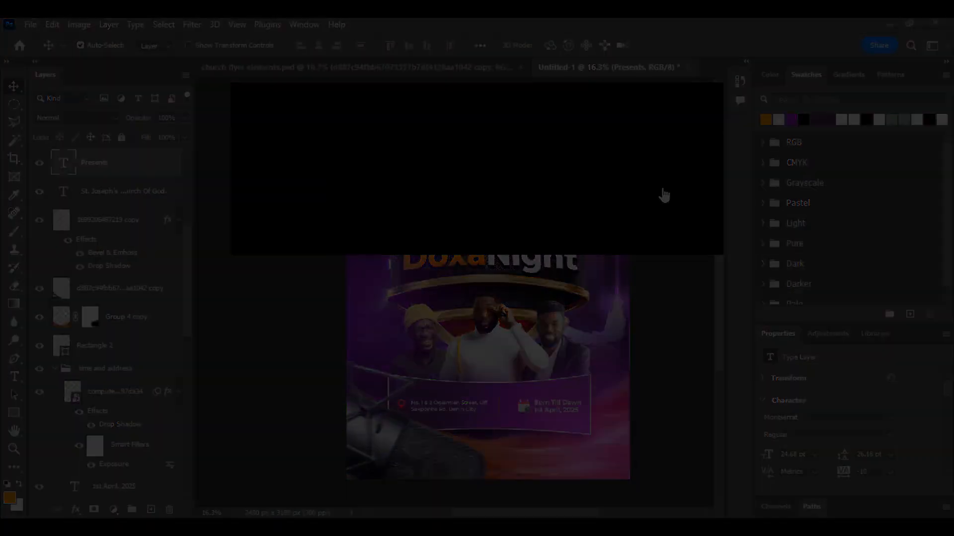